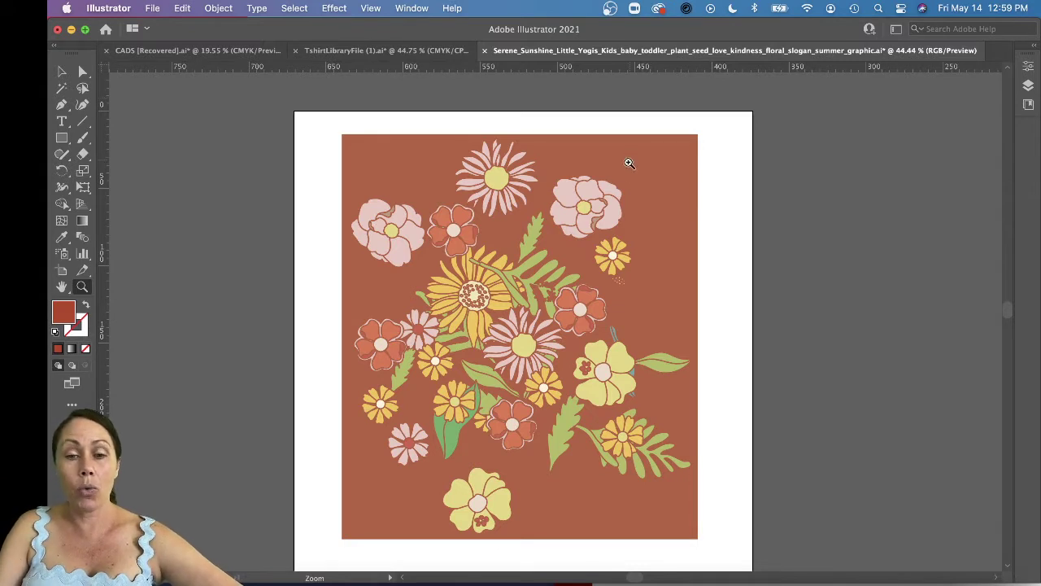
- Move the upper-right pink flower off the artboard and duplicate it into a four-by-four grid
key(v)
drag(598, 199, 839, 162)
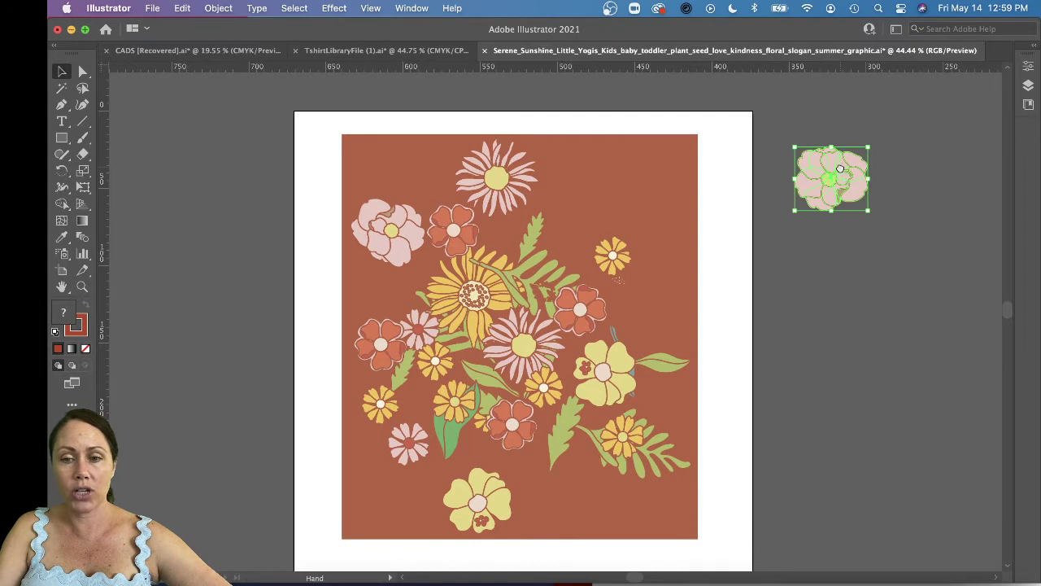
scroll(839, 162, right, 5)
drag(567, 184, 669, 179)
drag(669, 179, 846, 183)
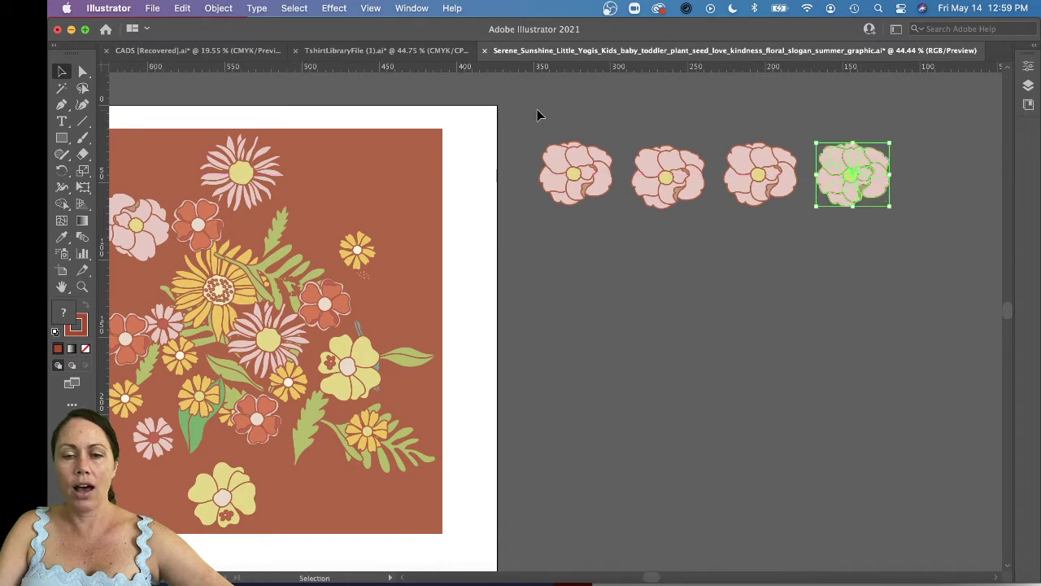
drag(934, 251, 932, 248)
drag(851, 159, 851, 404)
click(753, 500)
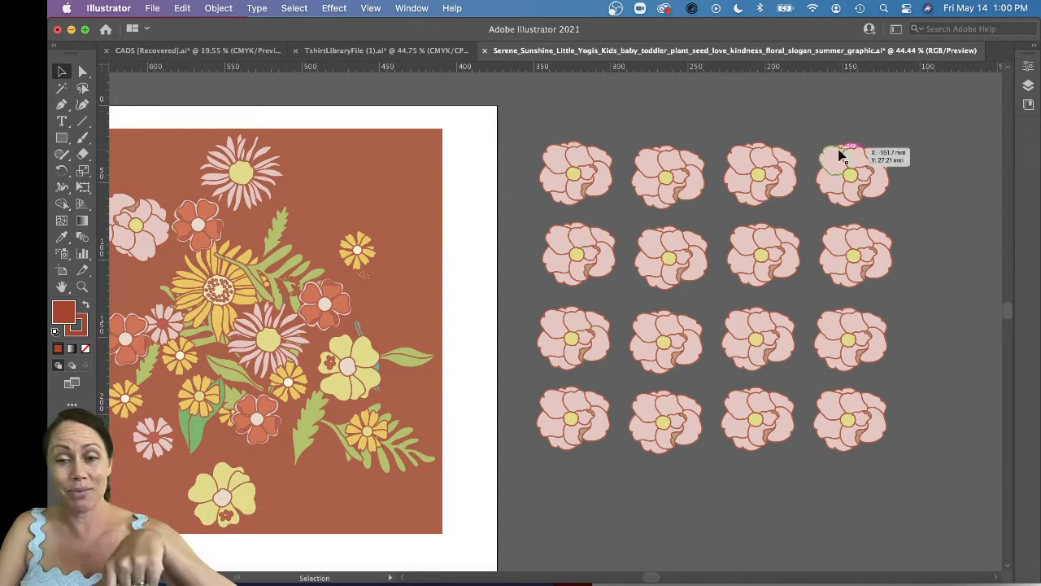
- Delete the whole grid of pink flowers beside the artboard
drag(521, 126, 978, 510)
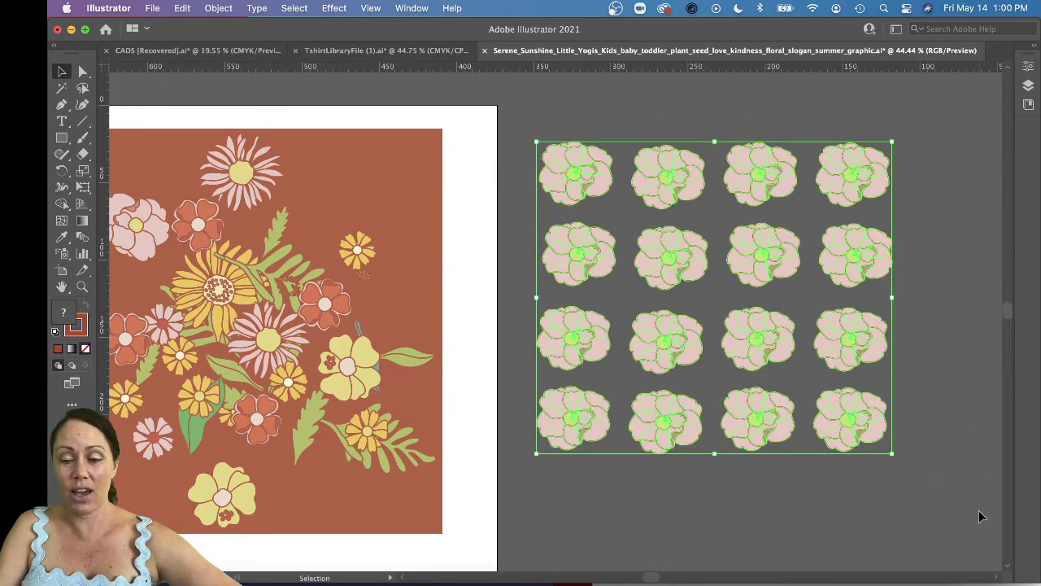
key(Delete)
- Duplicate the remaining pink flower to the upper right and the bottom of the floral artwork, and rotate the bottom copy
drag(416, 300, 662, 302)
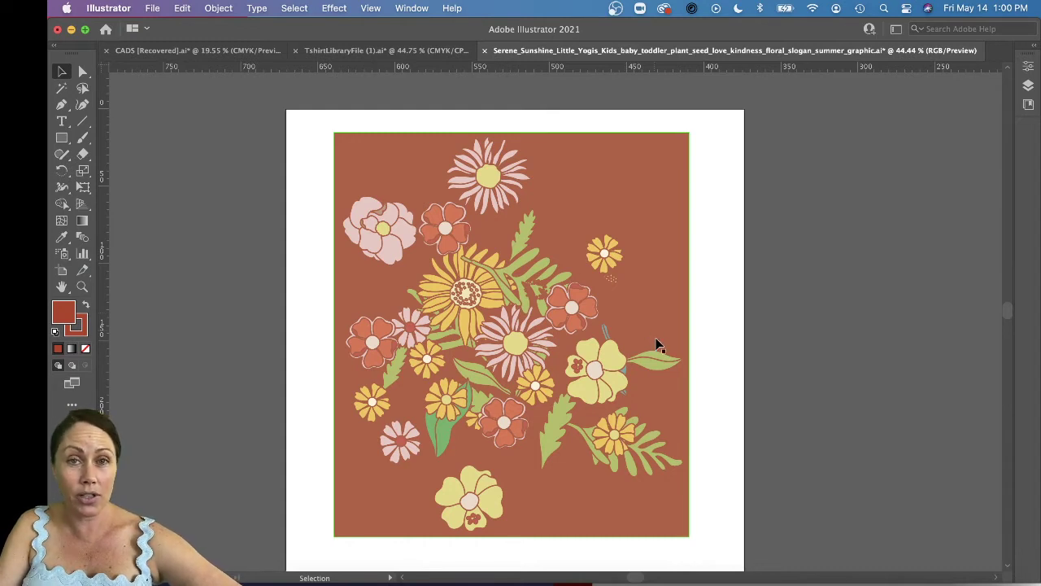
click(387, 236)
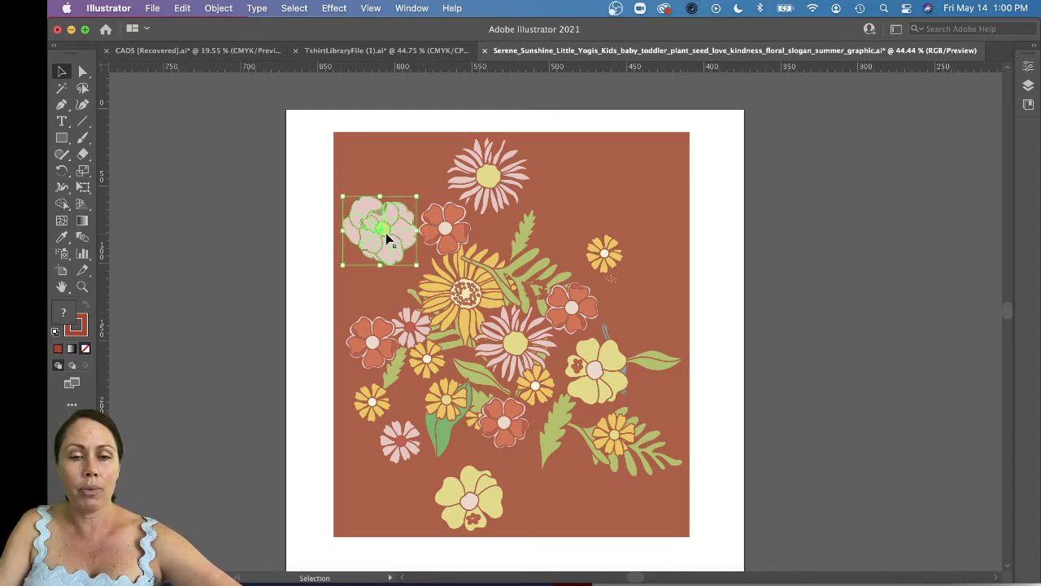
drag(385, 236, 542, 461)
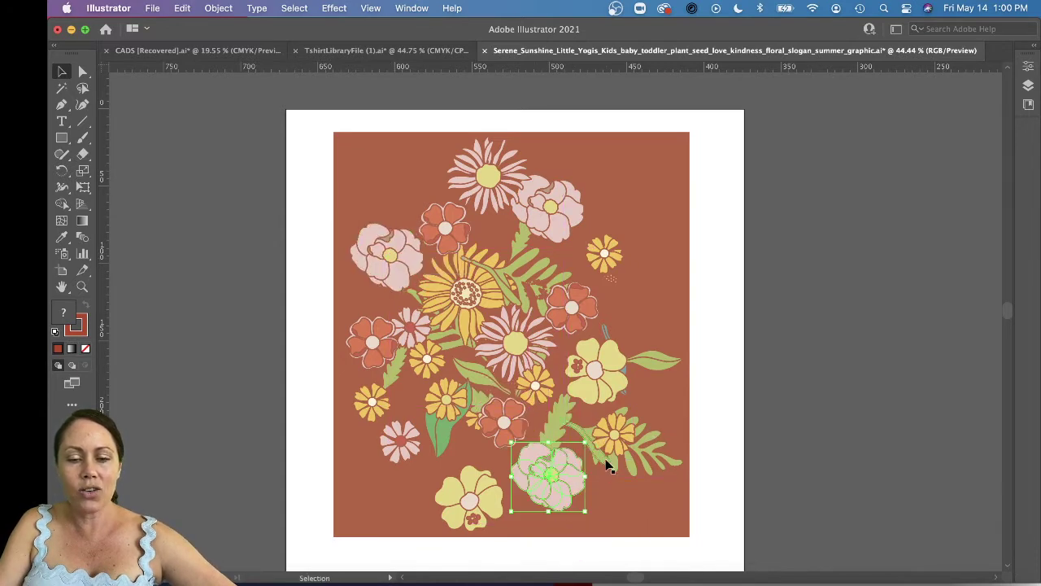
drag(586, 435, 558, 546)
drag(551, 484, 543, 475)
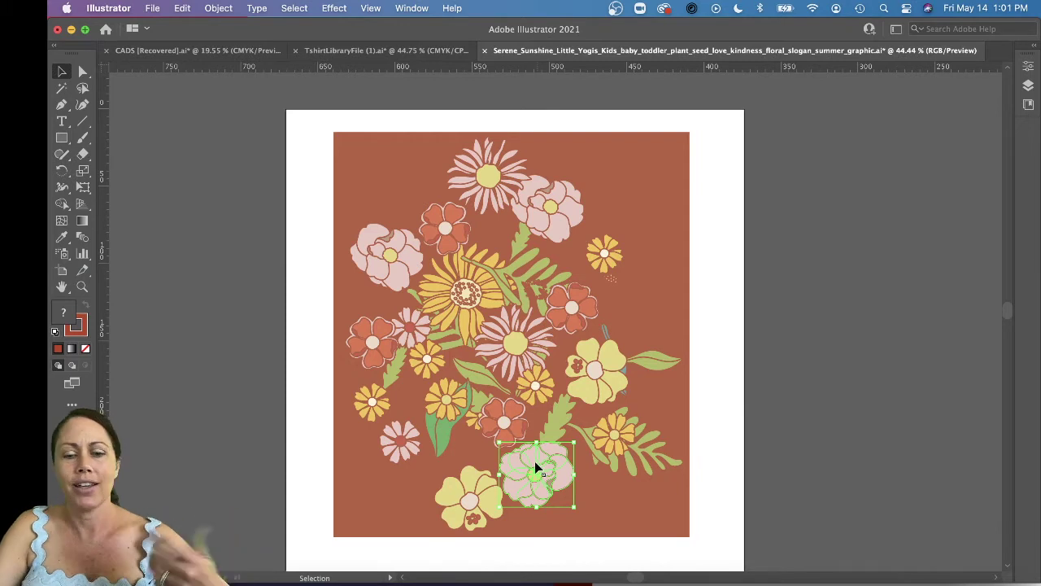
- Duplicate the bottom yellow flower four times around the bouquet, and reposition the copy above the sunflower and its neighbouring red flower
click(476, 492)
drag(480, 523, 393, 497)
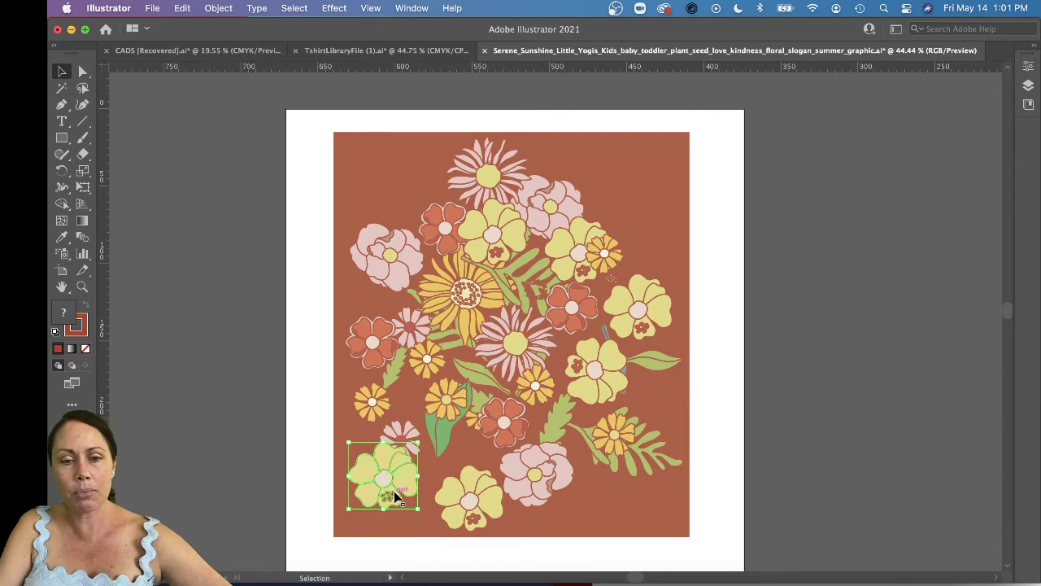
click(488, 236)
drag(491, 231, 490, 204)
drag(437, 229, 410, 206)
drag(493, 213, 472, 242)
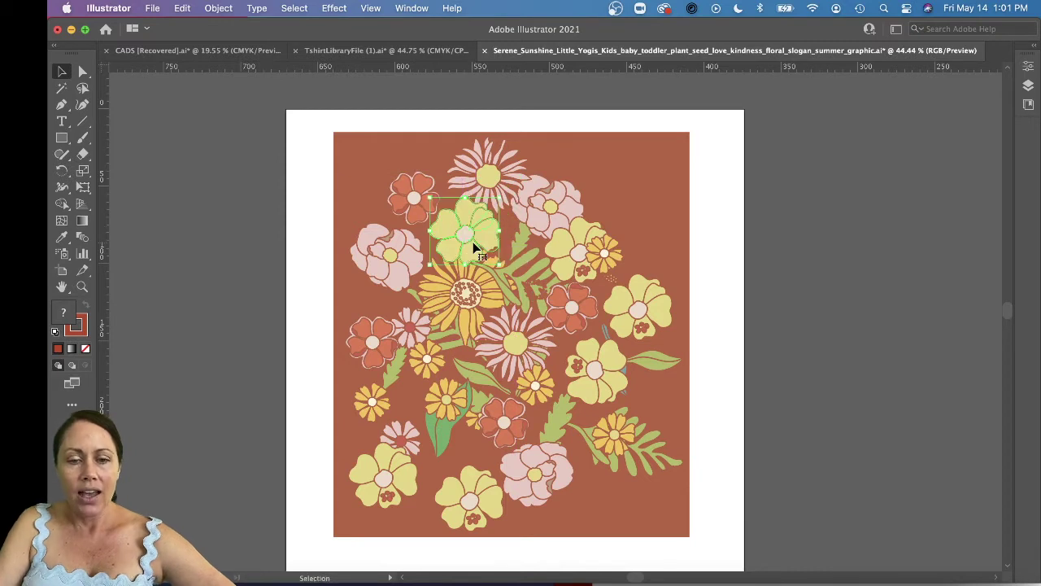
- Cut the sunflower and paste it in front of the overlapping yellow flower and leaves, adjusting its position slightly
click(454, 340)
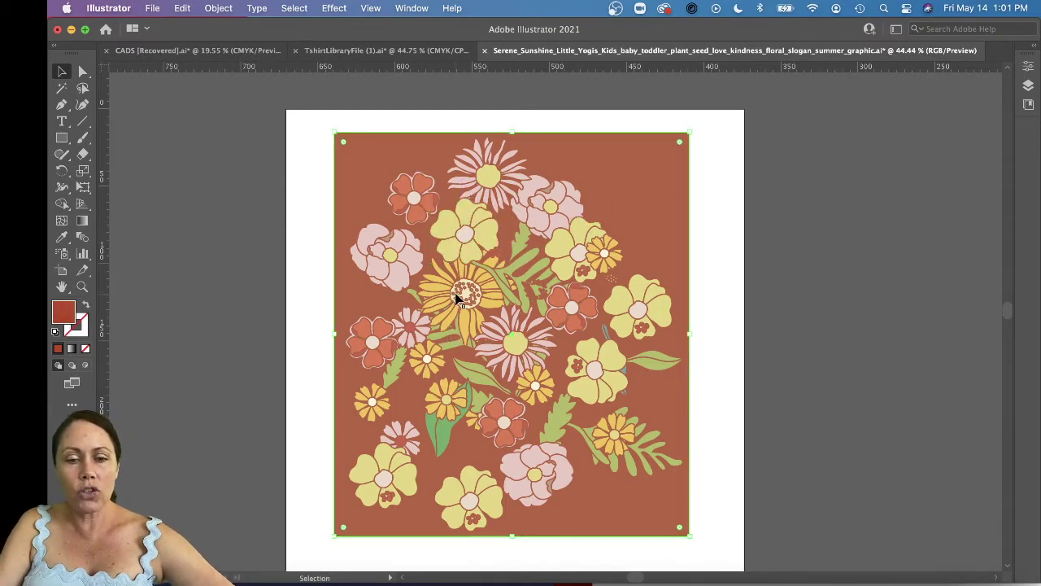
click(464, 294)
shift+click(464, 317)
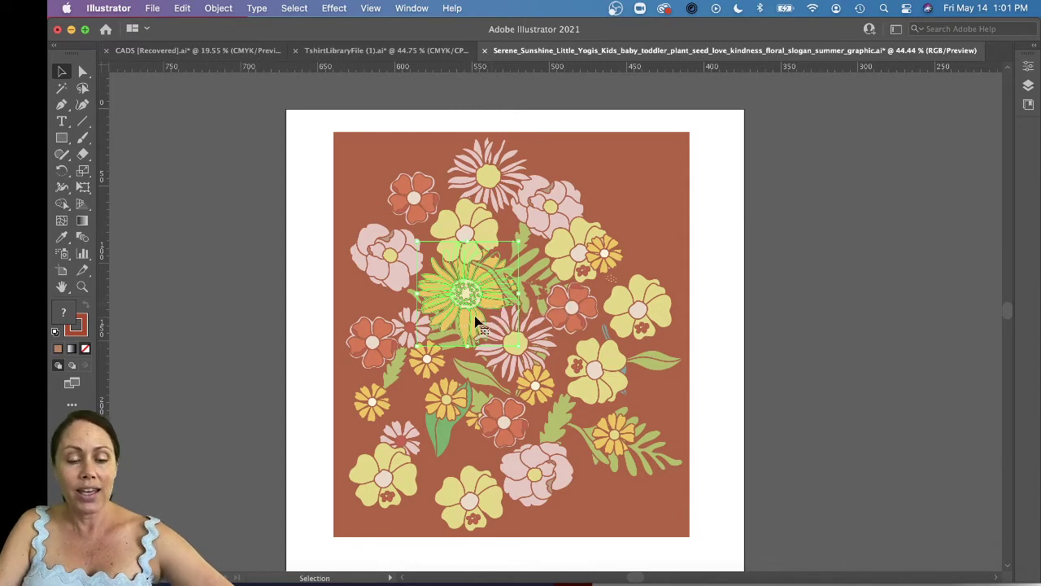
key(Delete)
click(469, 300)
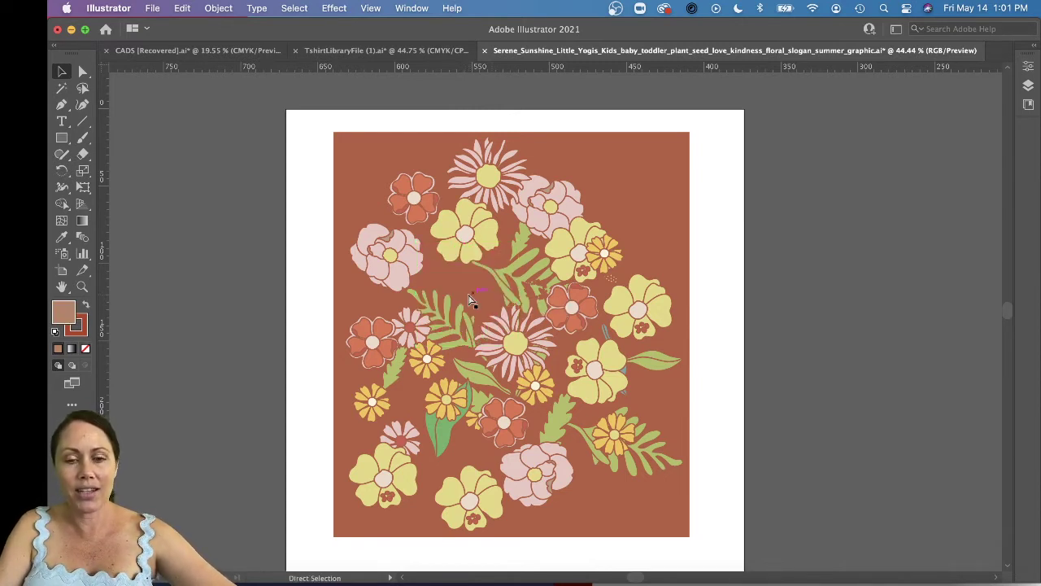
key(a)
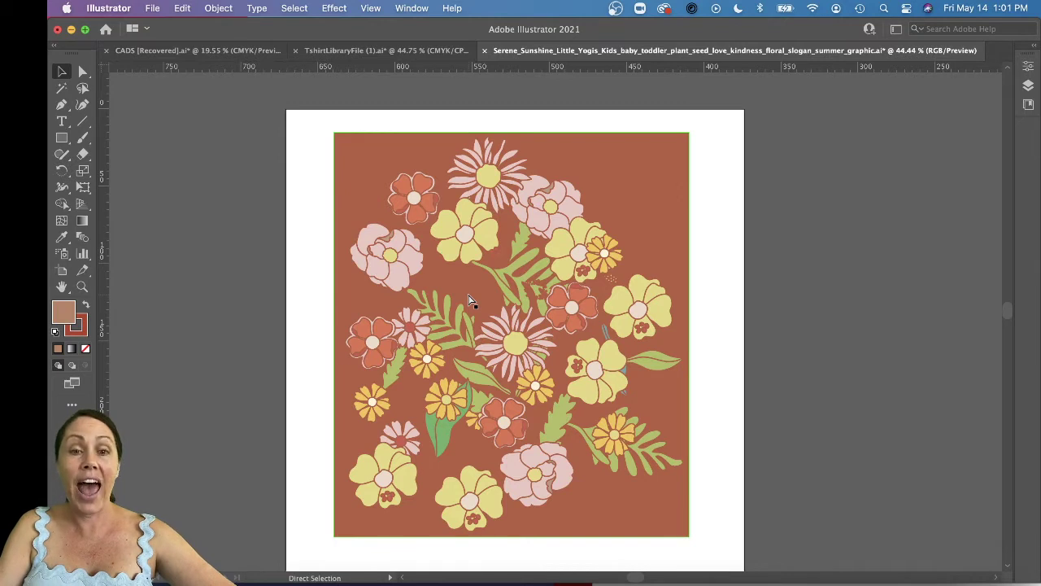
key(super+z)
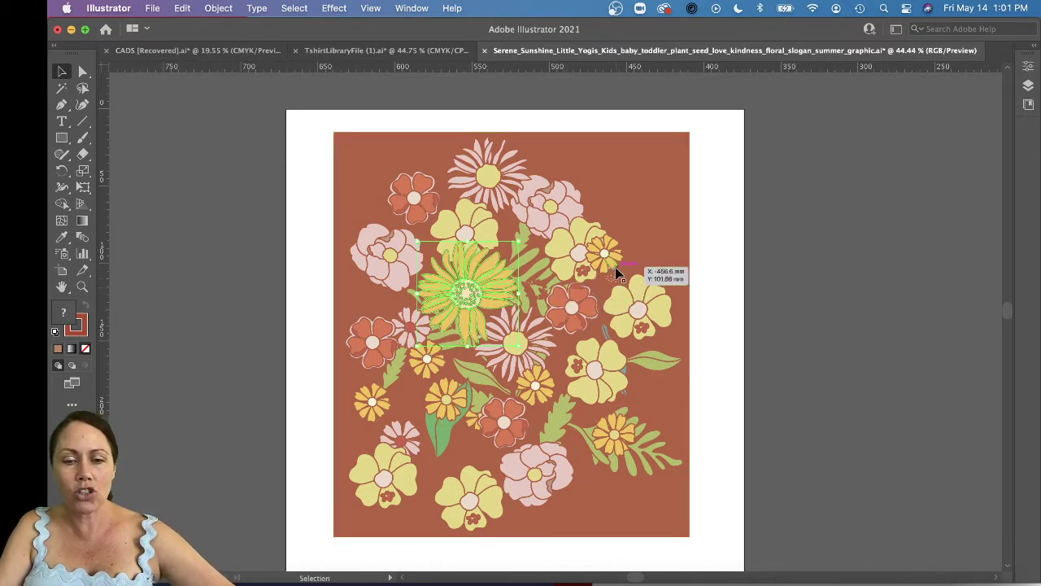
drag(474, 283, 479, 286)
- Move the green leaf frond up and left over the sunflower, and restack it directly behind the sunflower
drag(545, 264, 467, 221)
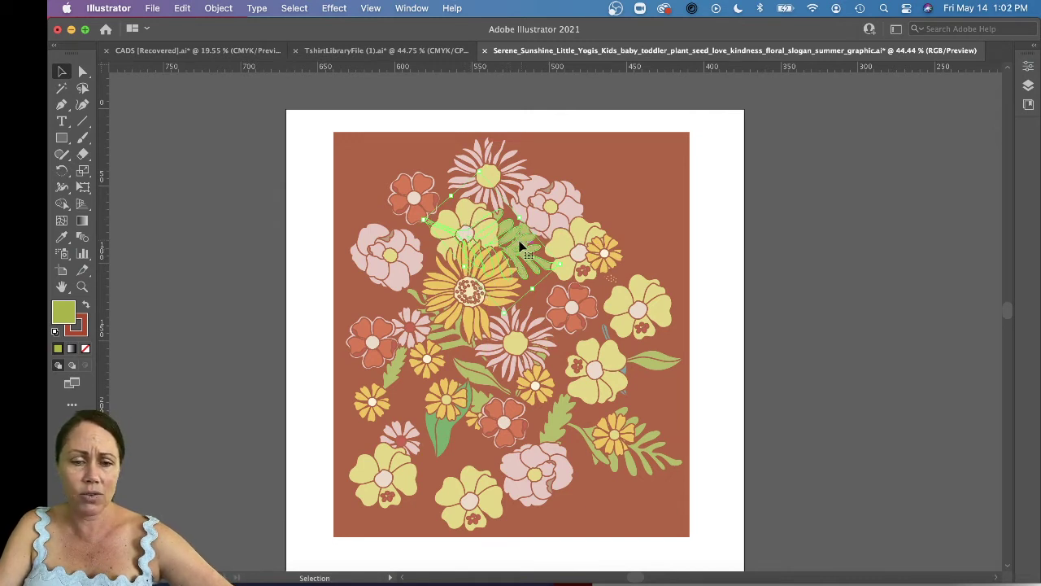
key(Delete)
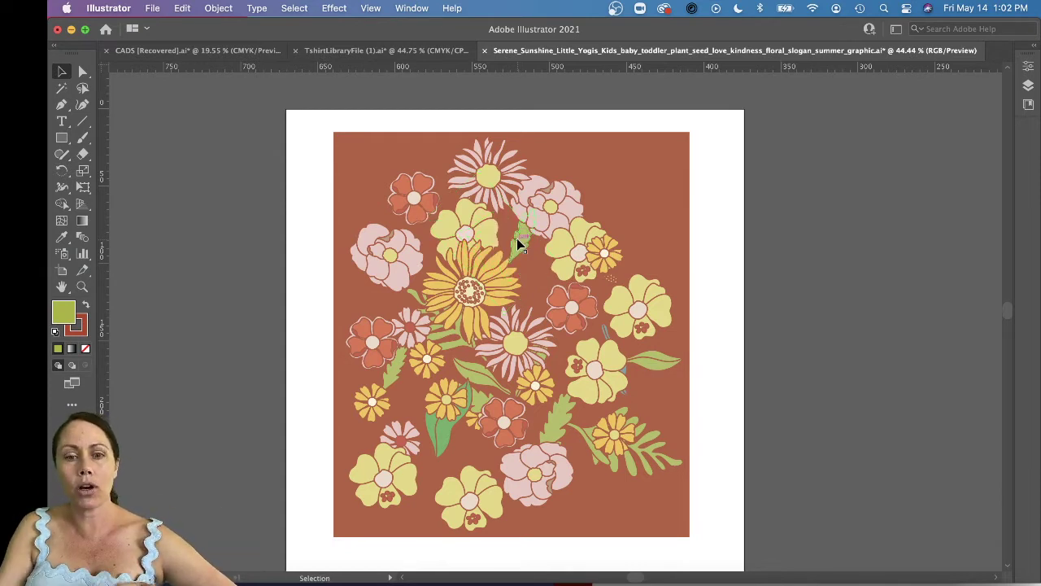
drag(497, 259, 494, 267)
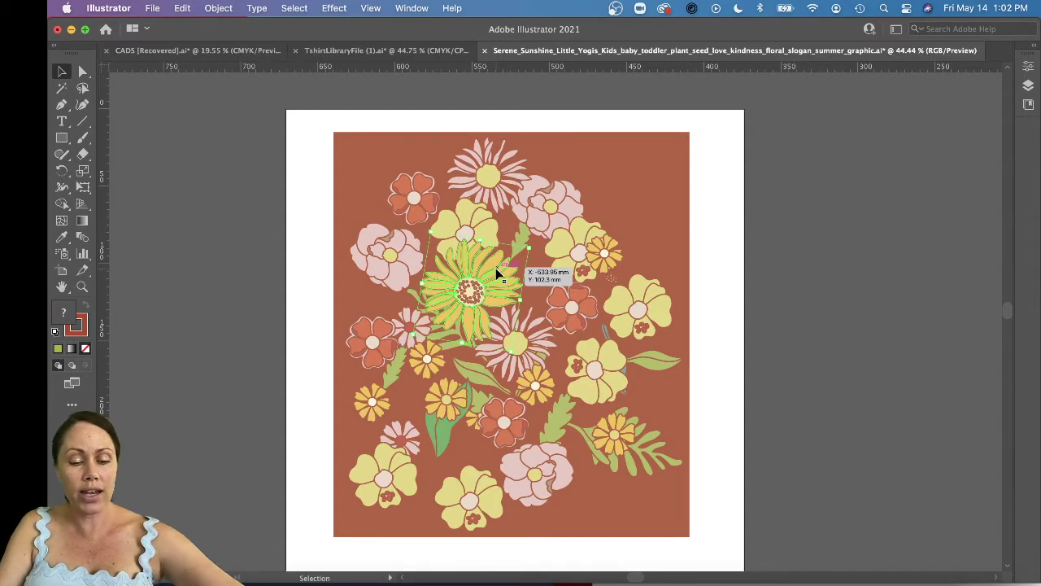
drag(496, 267, 496, 268)
key(ctrl+b)
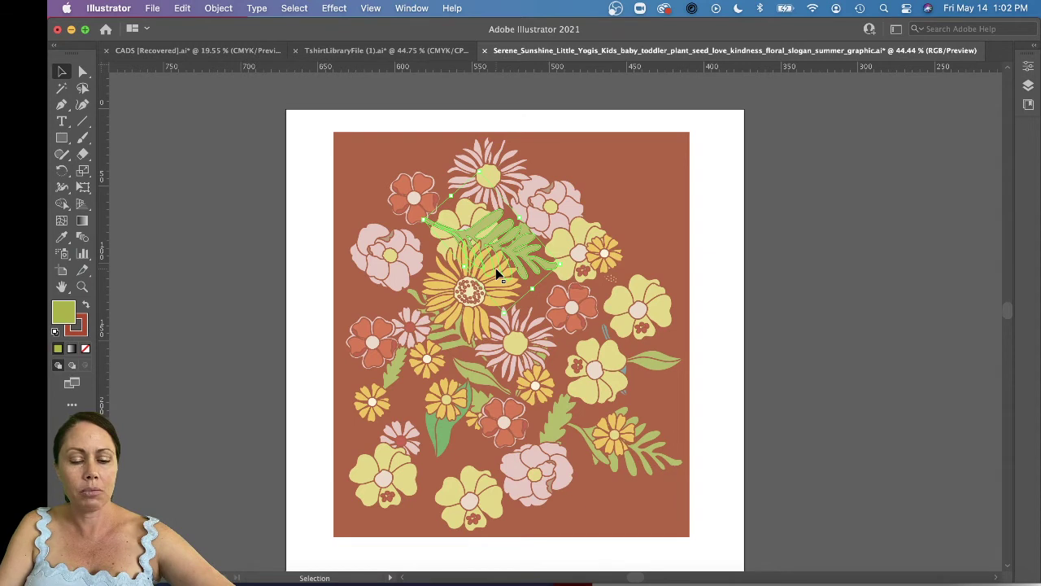
- Restack the leaf frond behind the upper yellow flower and reposition it to stick out from the sunflower's right side
key(Delete)
drag(488, 231, 488, 232)
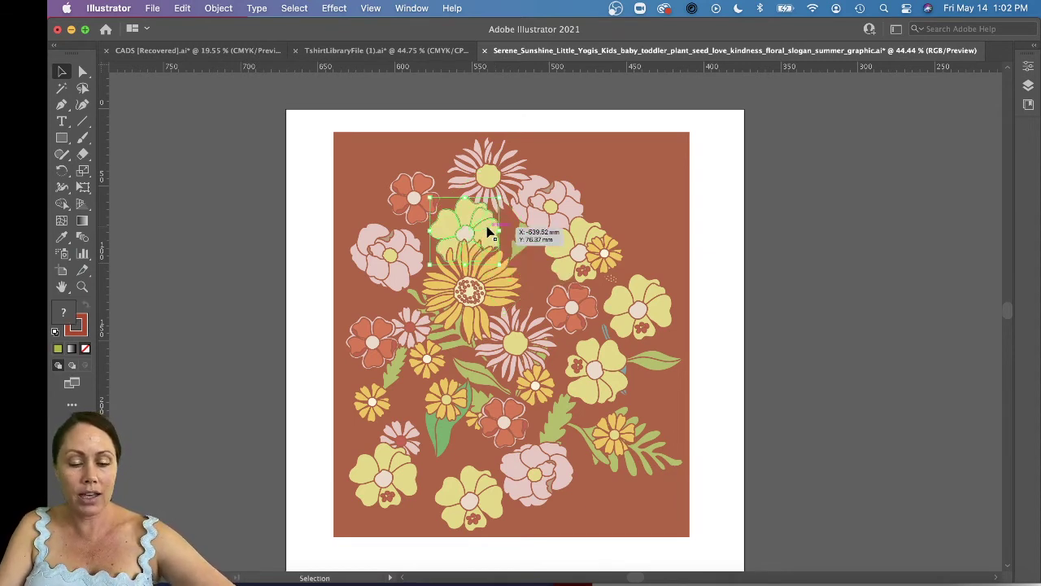
drag(489, 233, 489, 233)
key(ctrl+b)
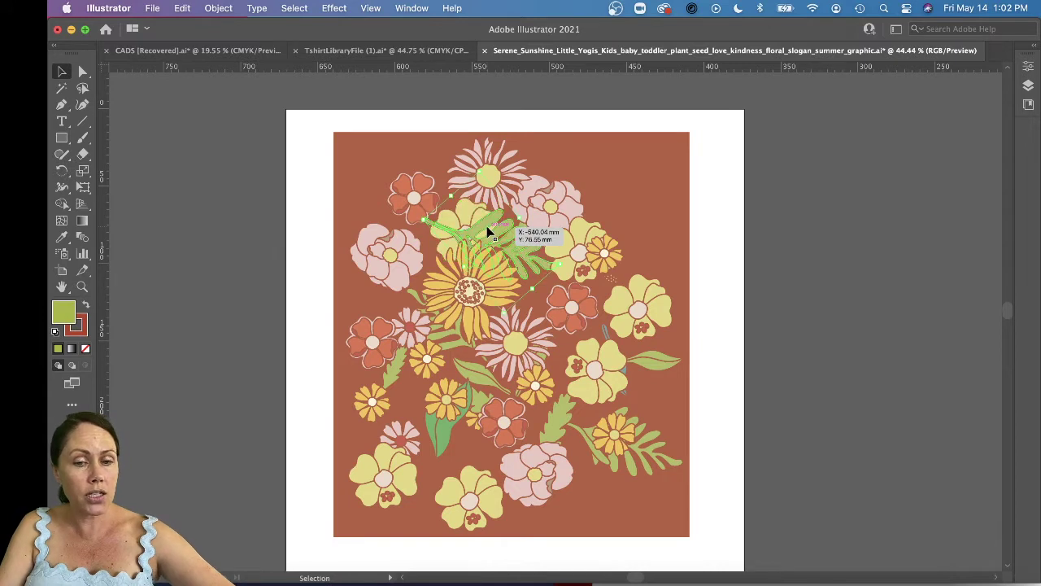
drag(488, 231, 504, 273)
drag(498, 262, 498, 260)
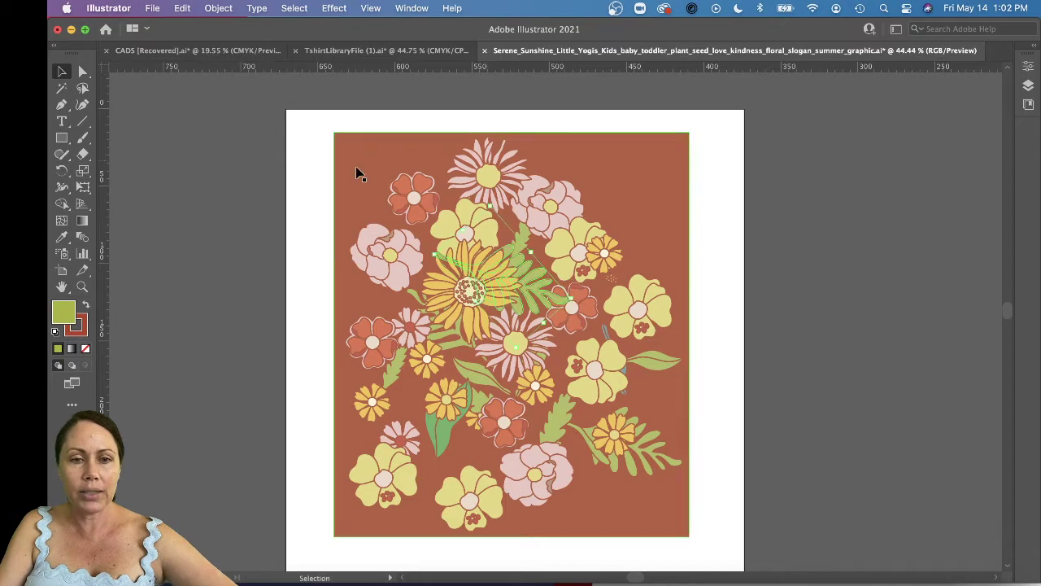
- Review the stacking-order commands available for the selected leaf frond
click(212, 10)
mouse_move(218, 45)
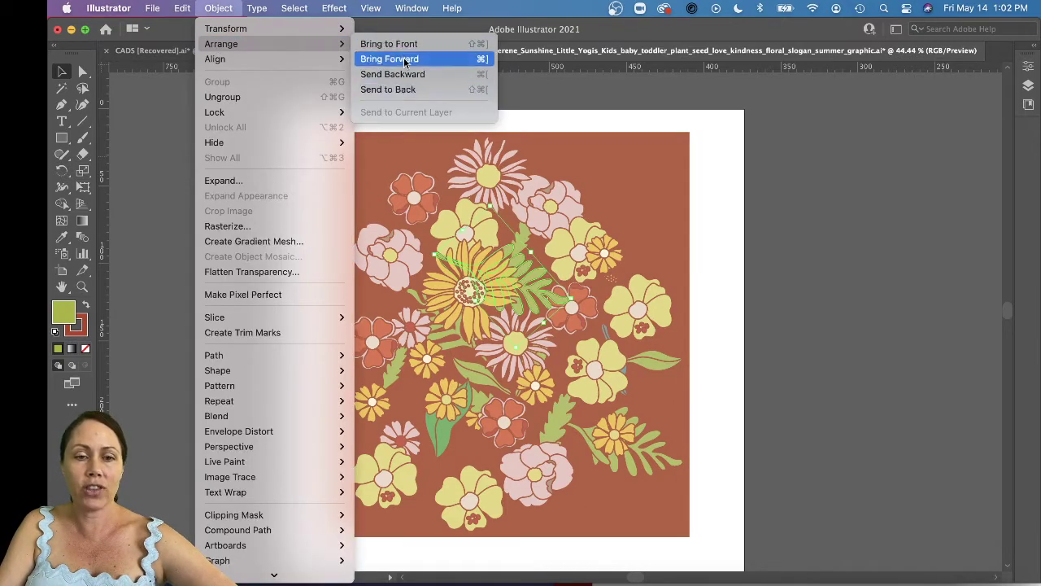
click(218, 10)
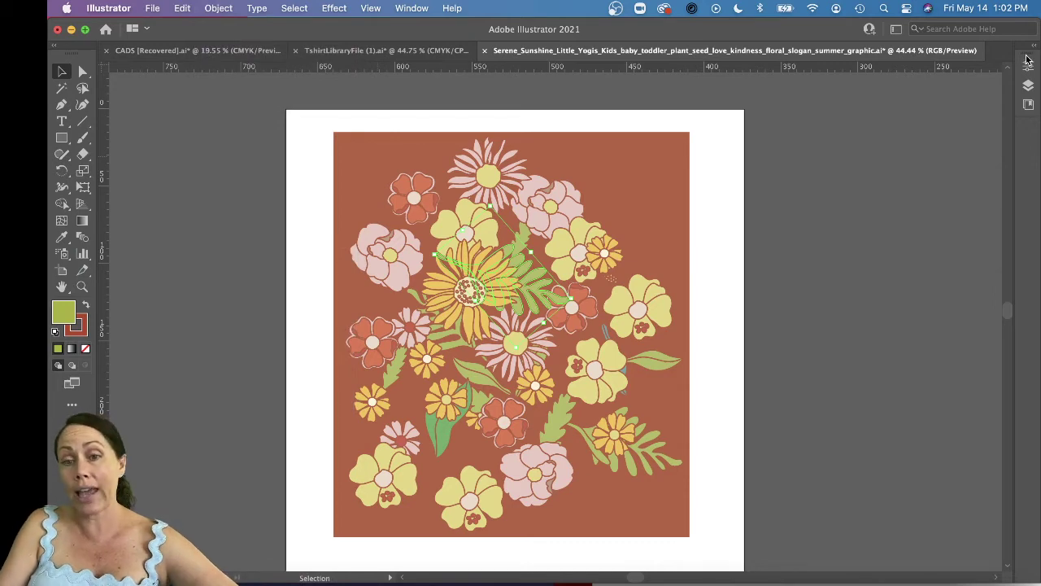
- Show the document's layers, expand Layer 3 with all its groups and locate the selected frond's group, then deselect the frond
click(413, 9)
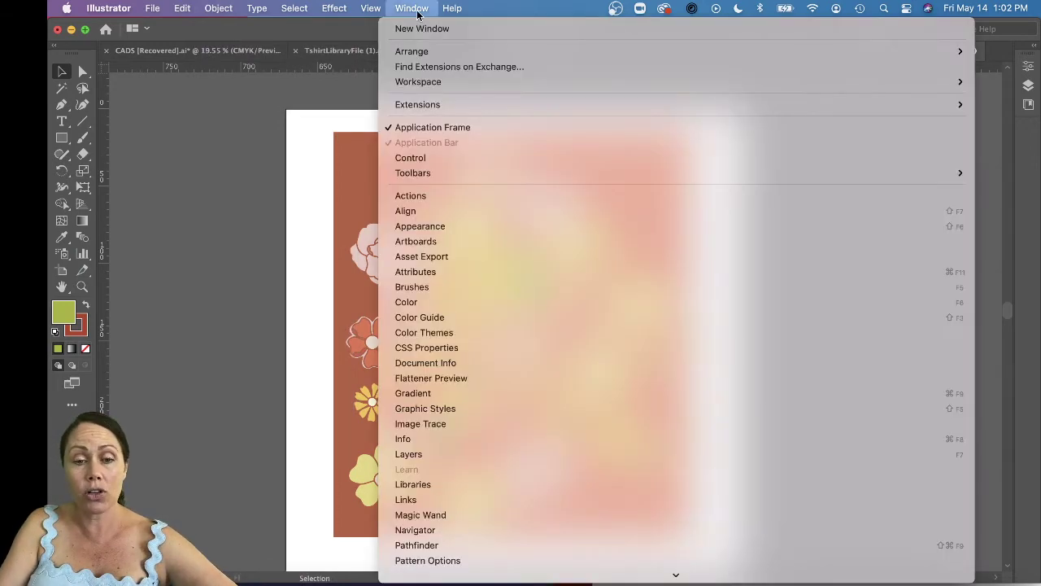
click(477, 454)
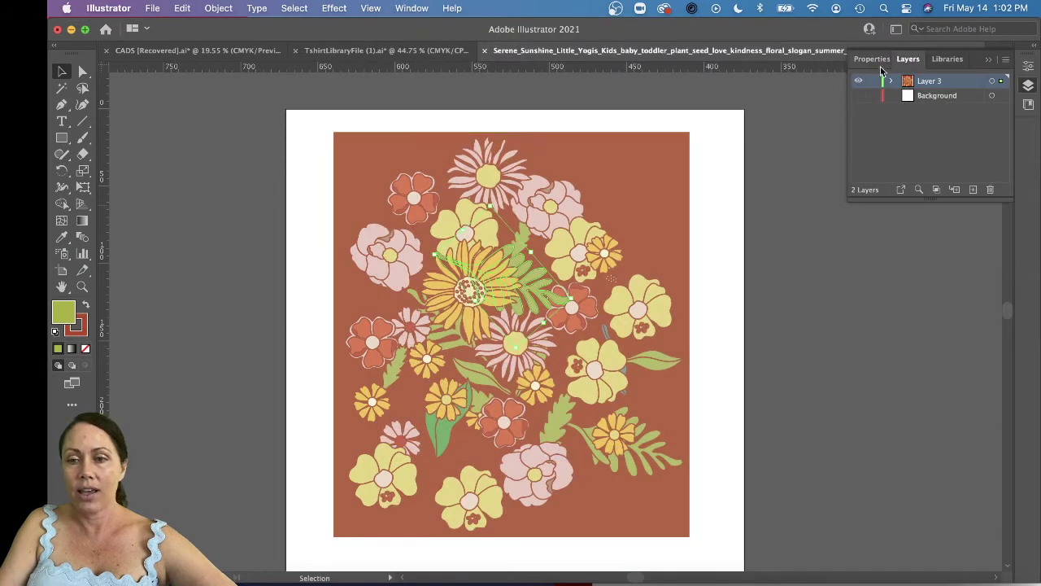
alt+click(891, 81)
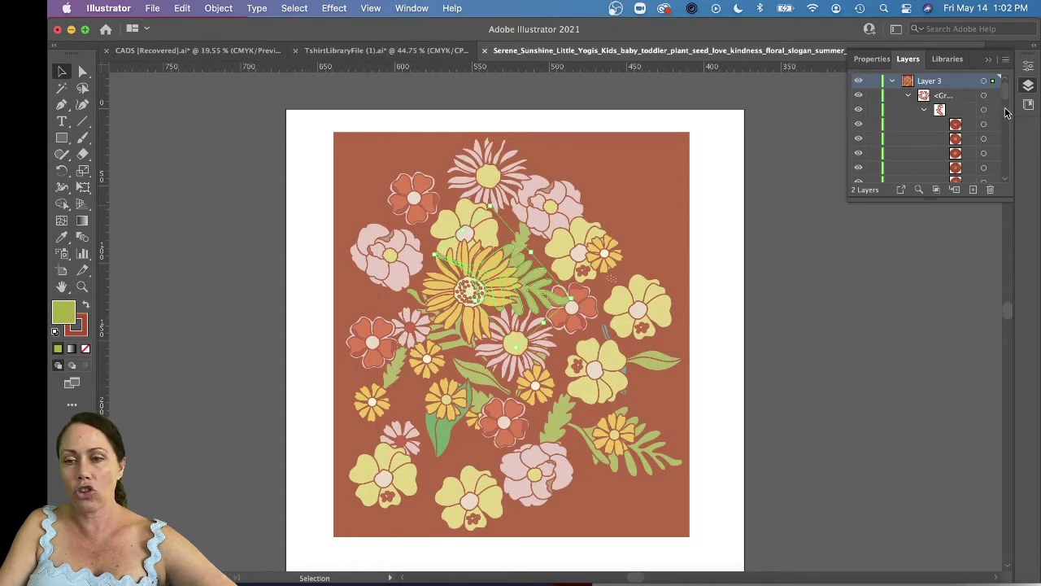
scroll(1003, 96, down, 5)
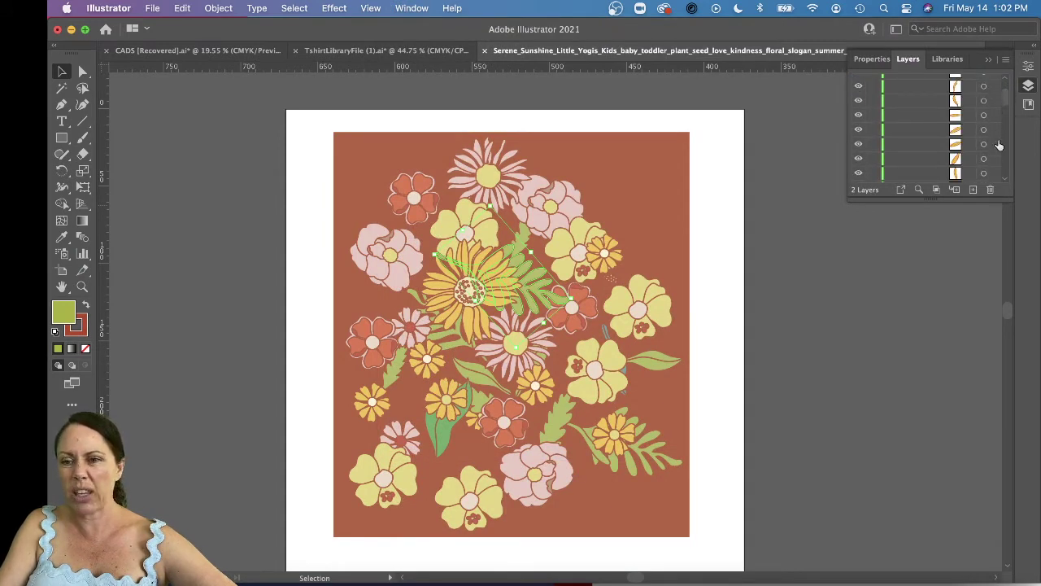
scroll(1009, 114, down, 5)
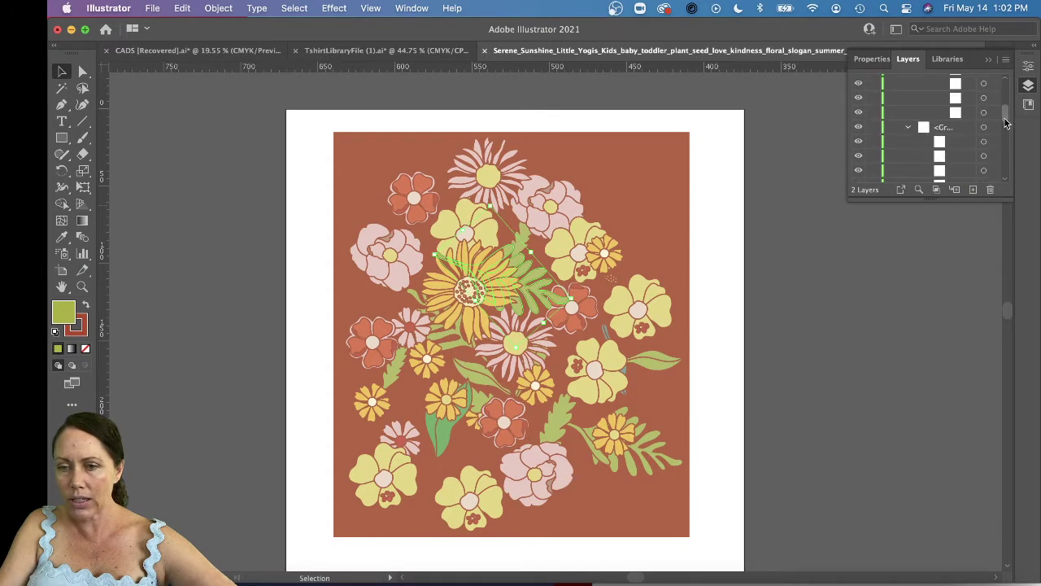
scroll(1006, 120, down, 10)
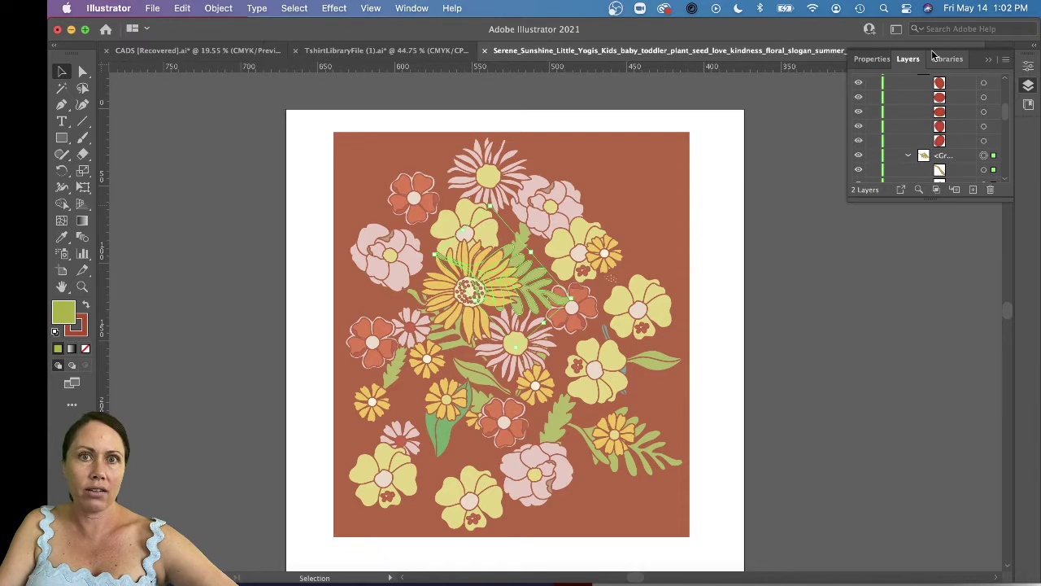
click(729, 363)
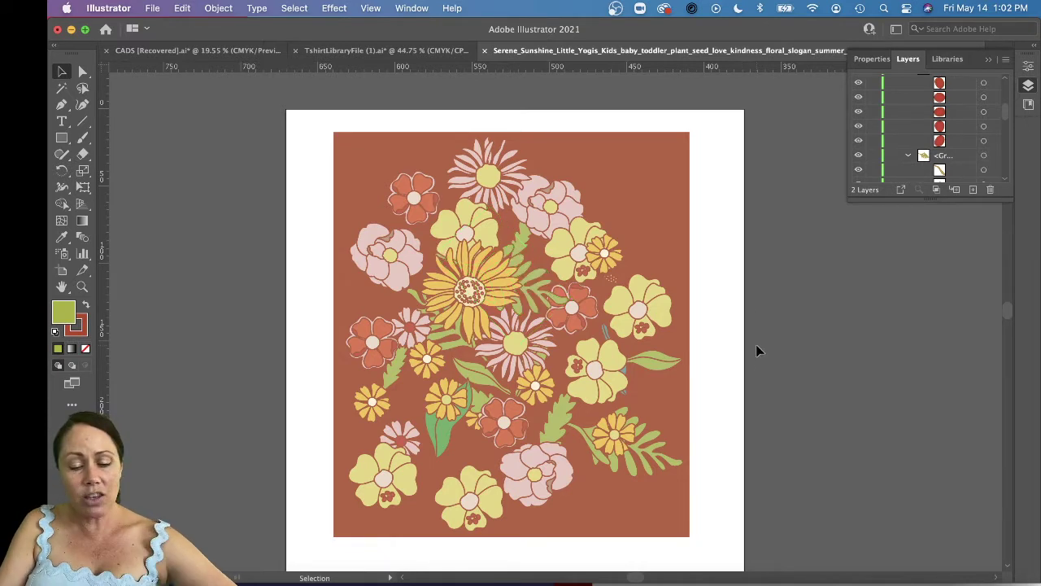
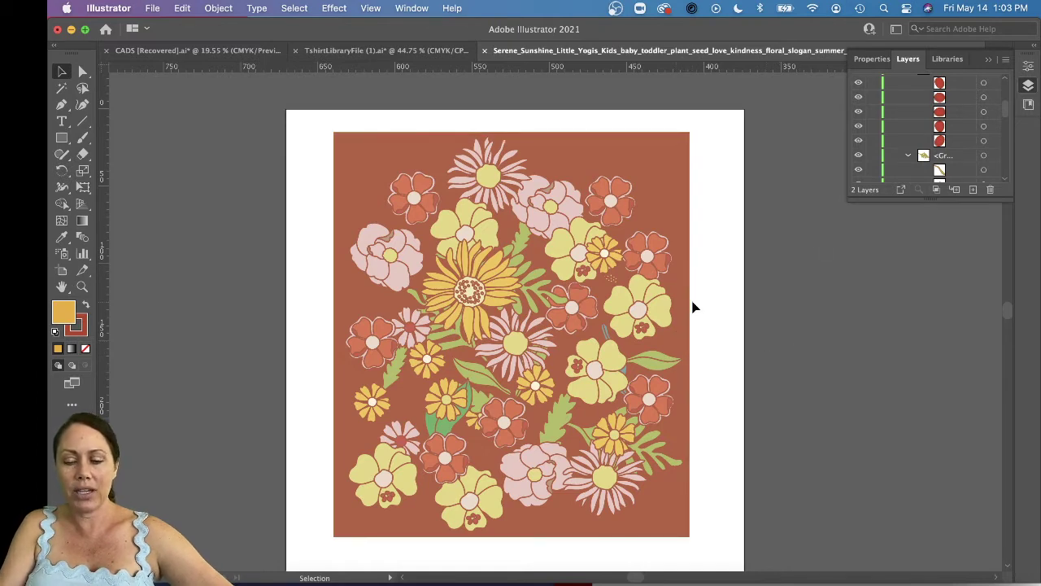
- Show the document's swatches and add the whole floral artwork with its rust background as a new pattern swatch
key(super+minus)
key(super+minus)
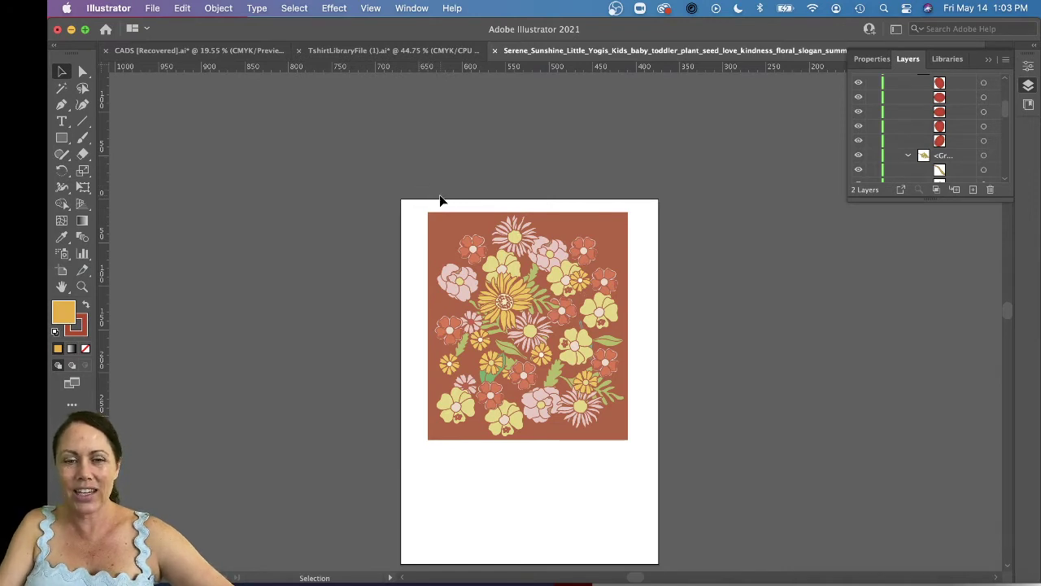
click(403, 8)
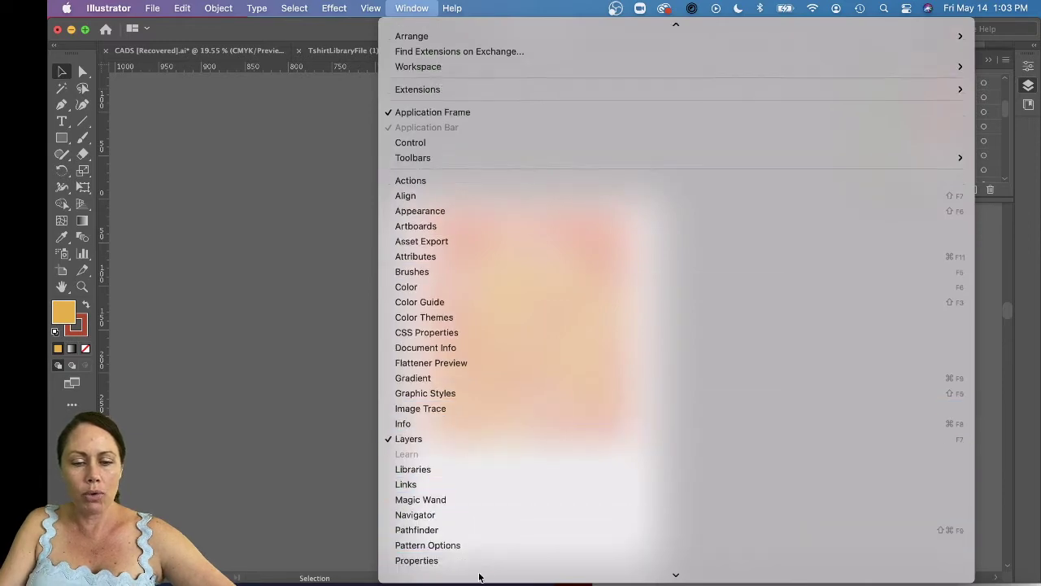
click(464, 500)
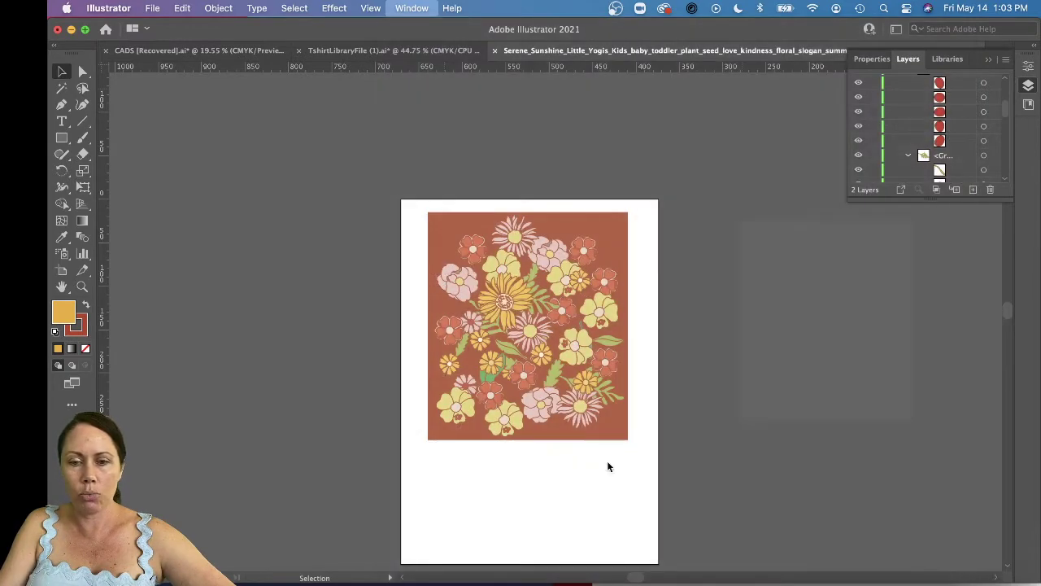
drag(395, 186, 684, 491)
drag(610, 366, 818, 341)
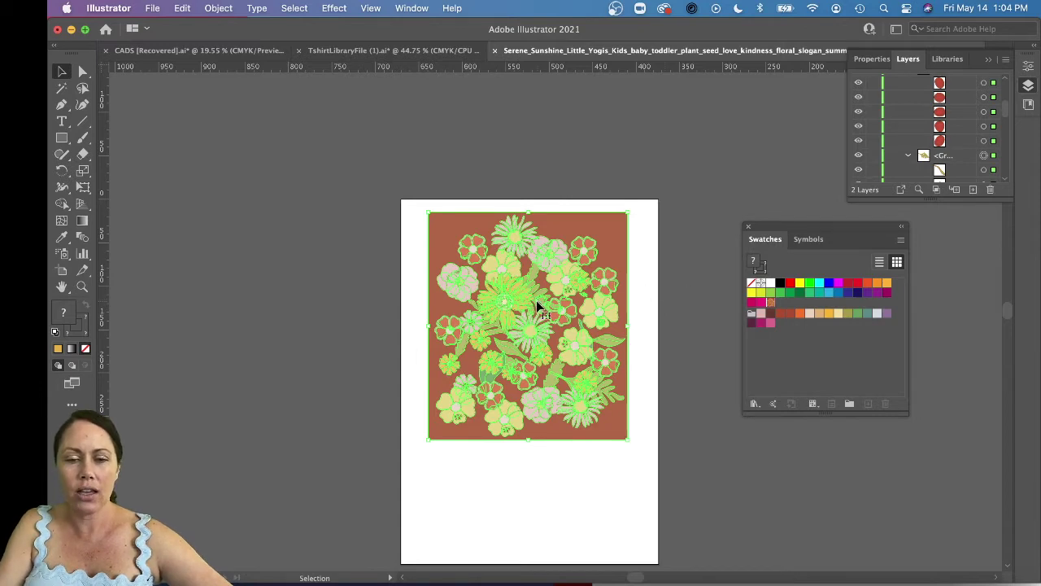
drag(536, 300, 765, 302)
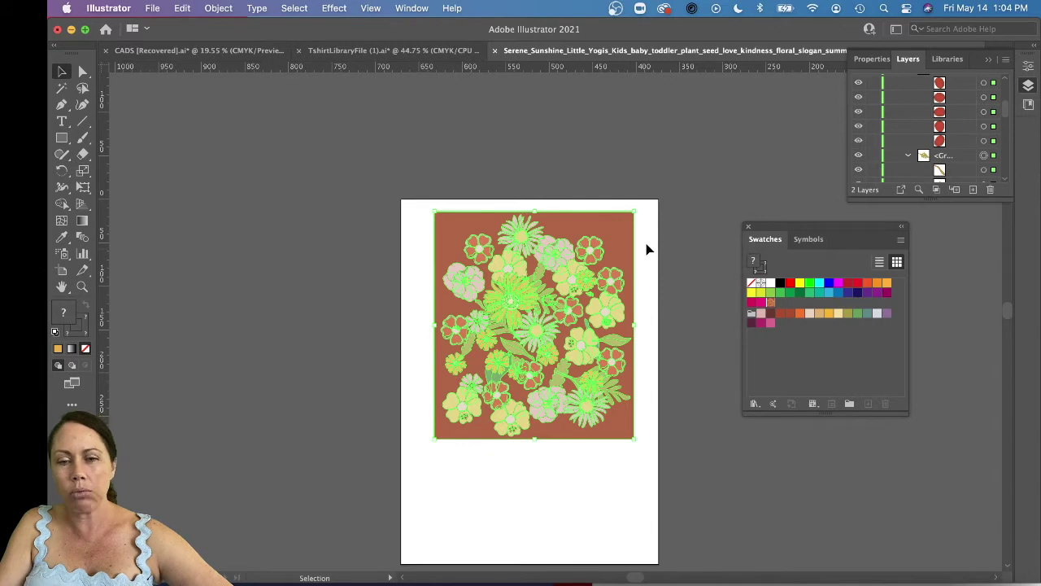
scroll(631, 277, right, 3)
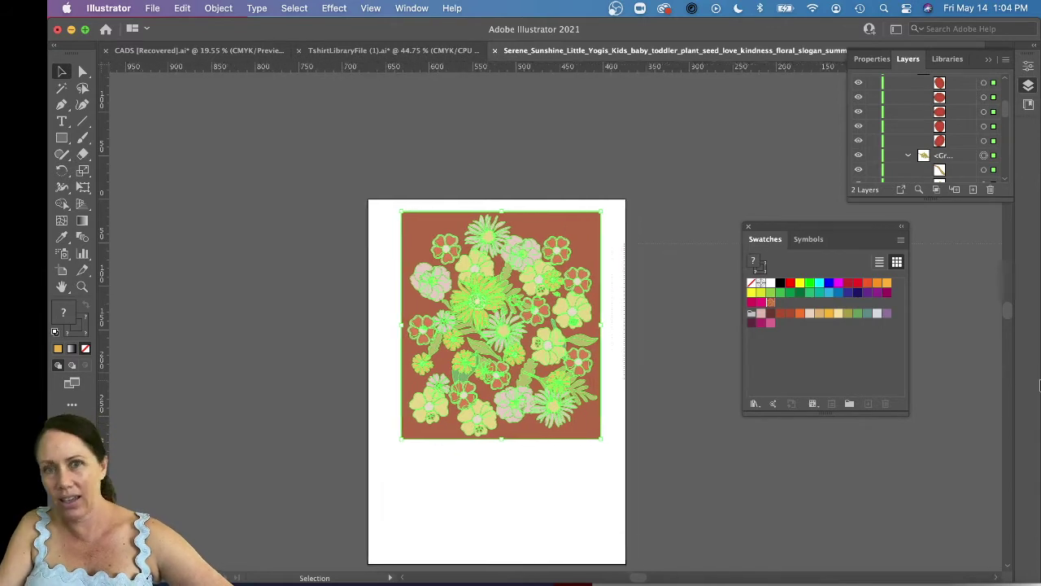
click(978, 347)
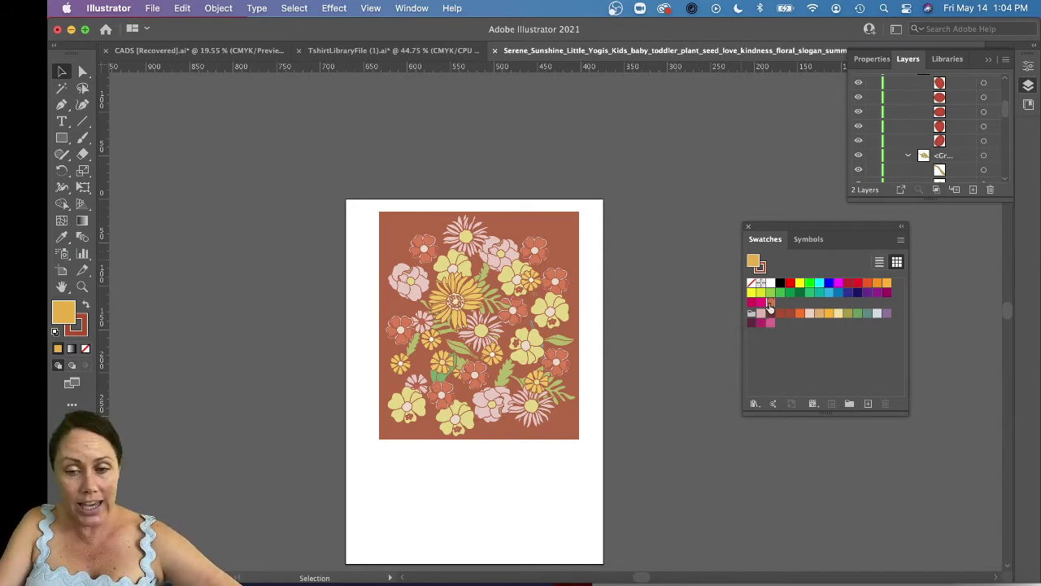
drag(592, 312, 372, 285)
key(super+minus)
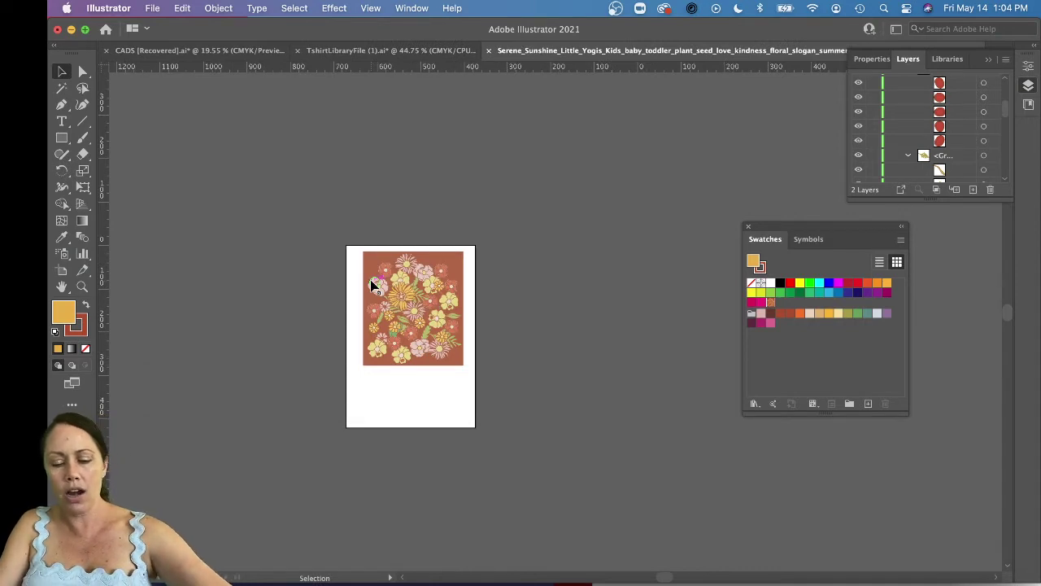
key(m)
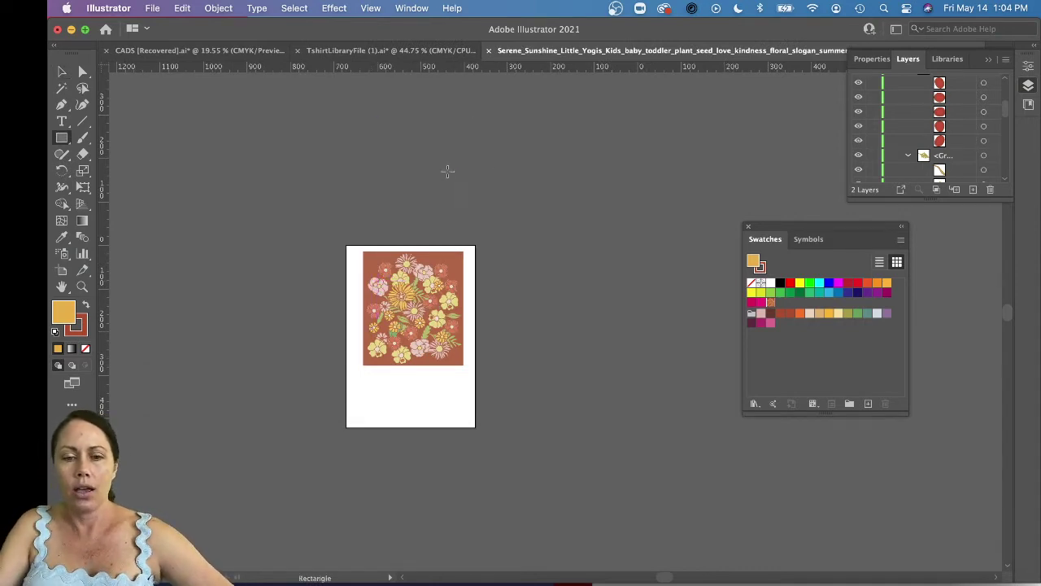
click(514, 166)
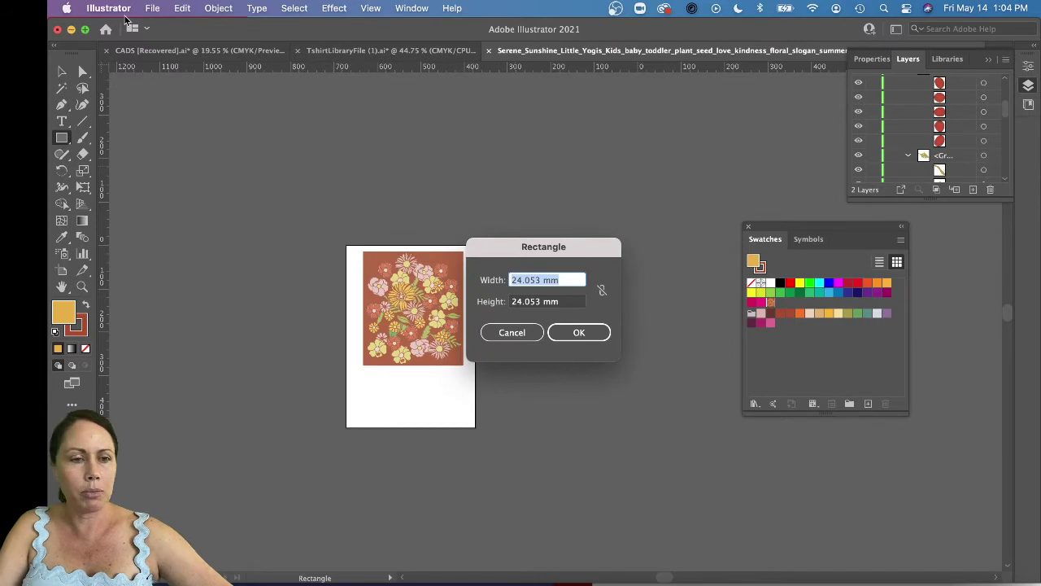
click(151, 9)
click(510, 332)
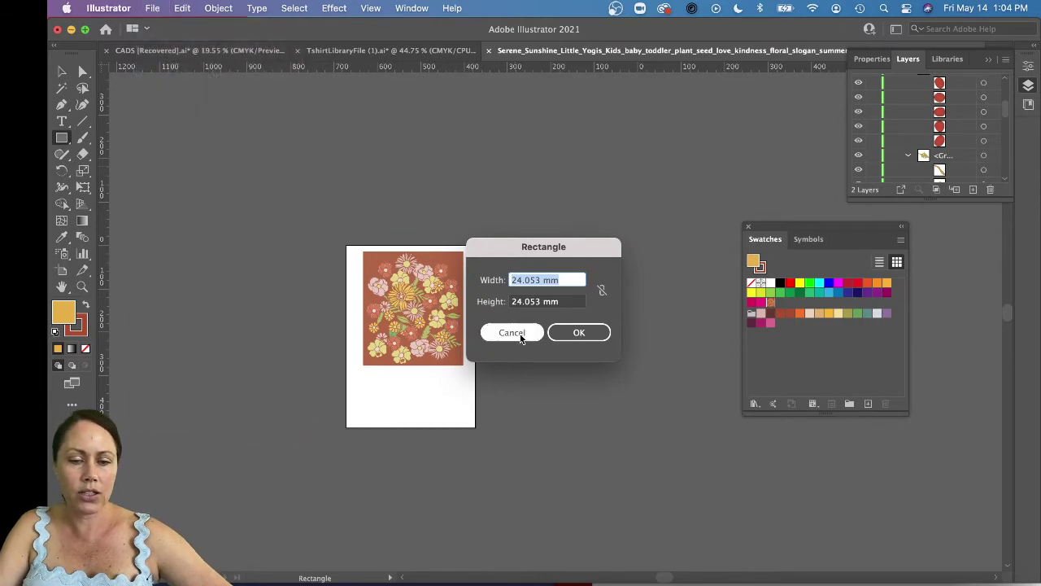
click(510, 332)
click(153, 8)
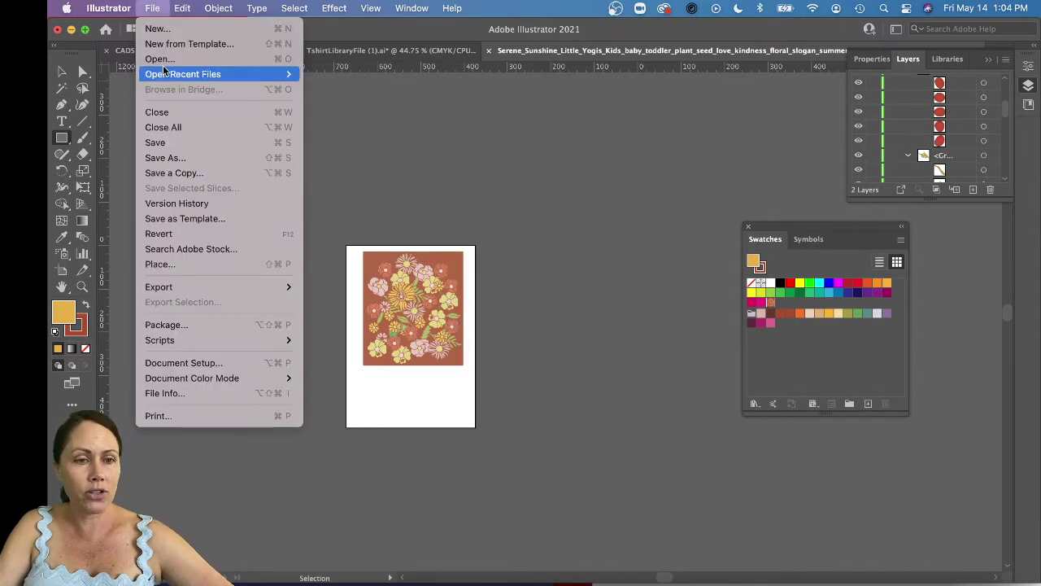
click(178, 394)
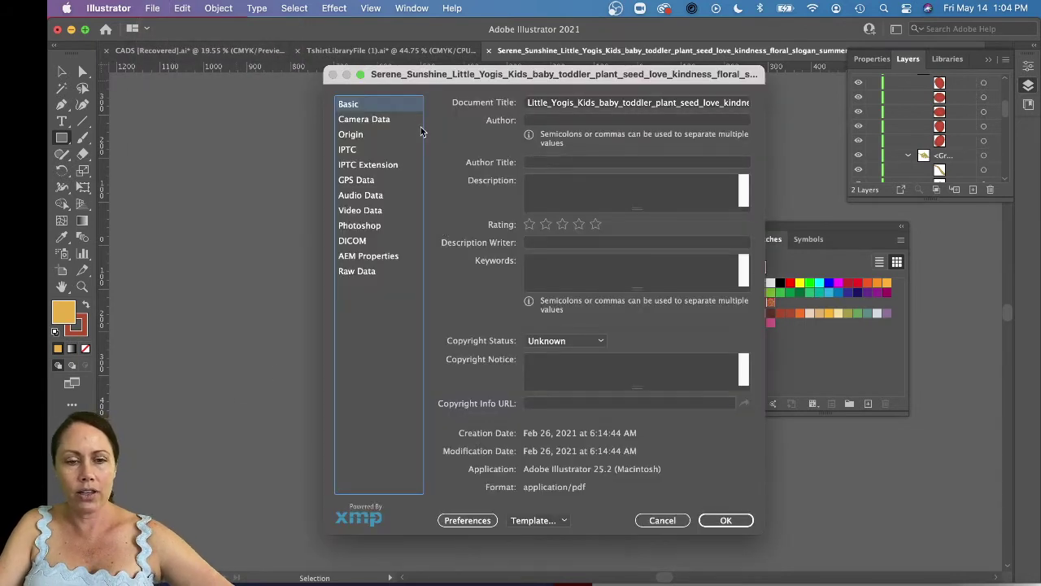
click(662, 520)
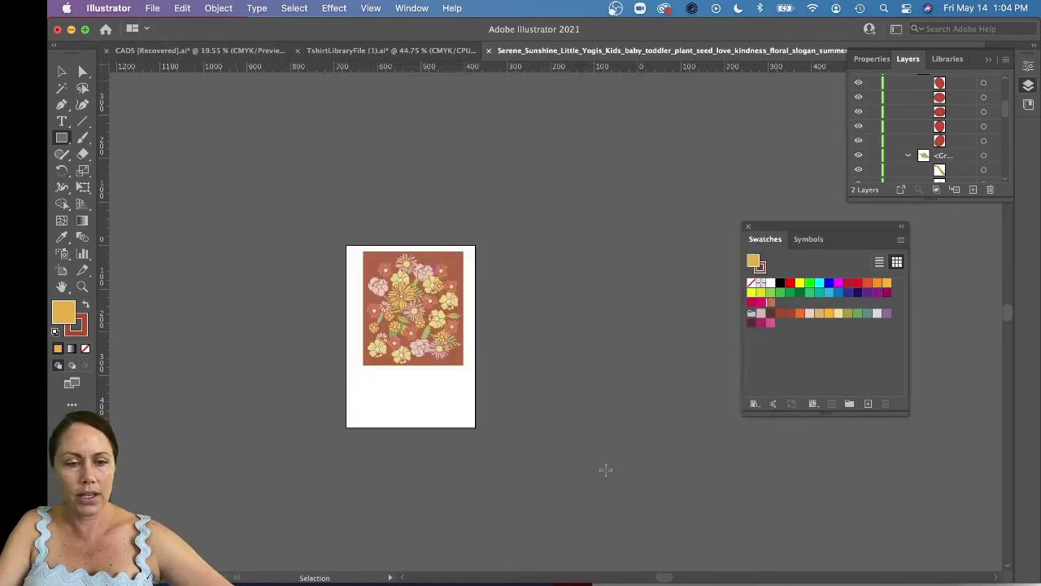
- Change the document's units to Inches in the document setup
click(152, 9)
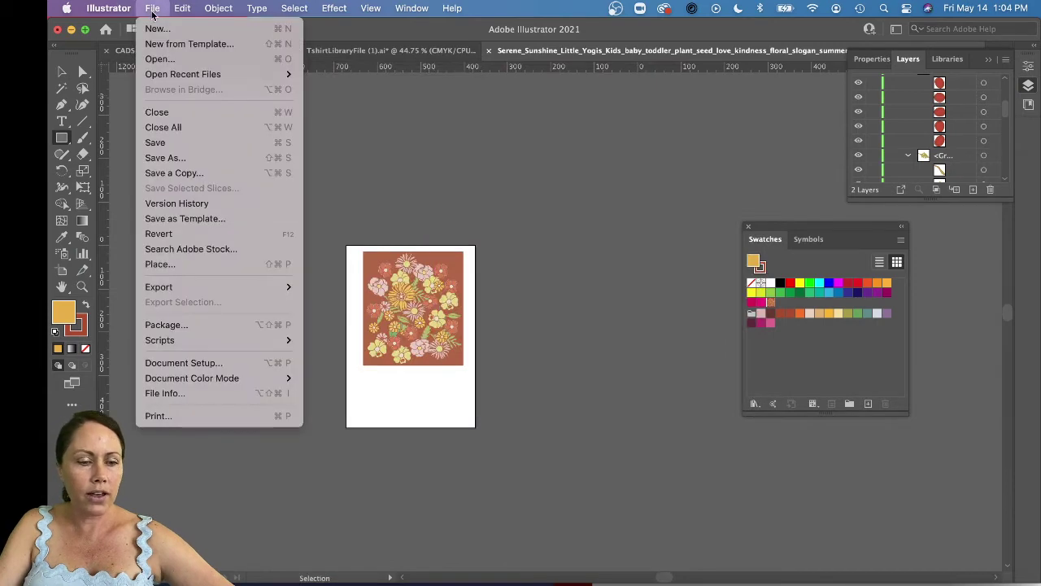
click(157, 368)
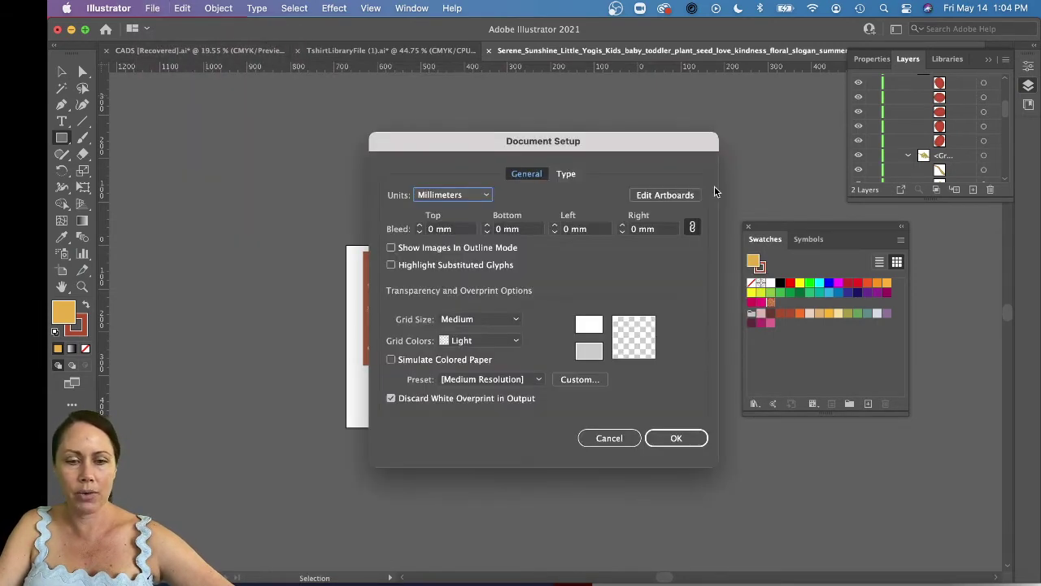
click(484, 197)
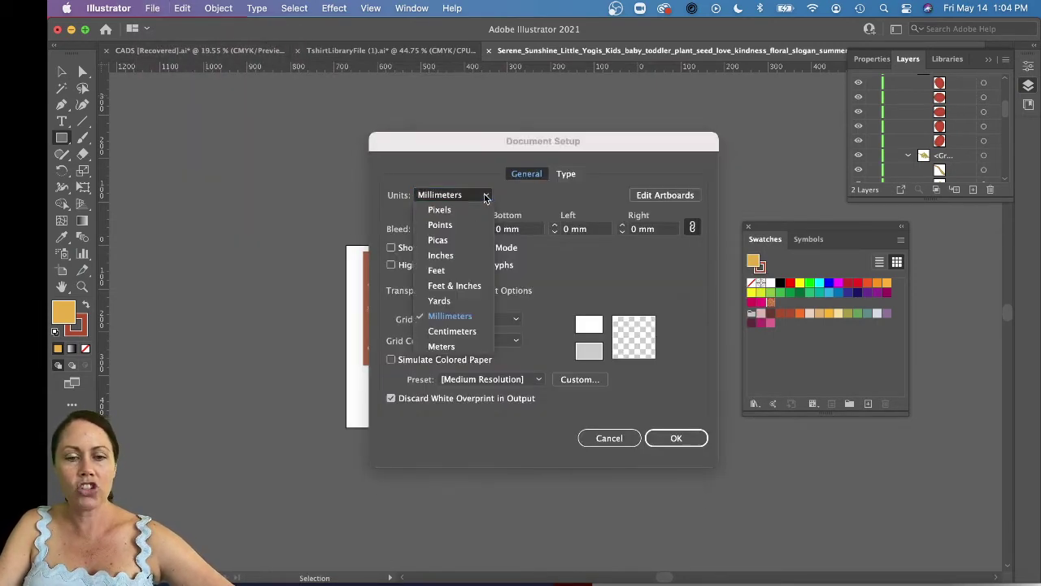
click(458, 255)
click(676, 438)
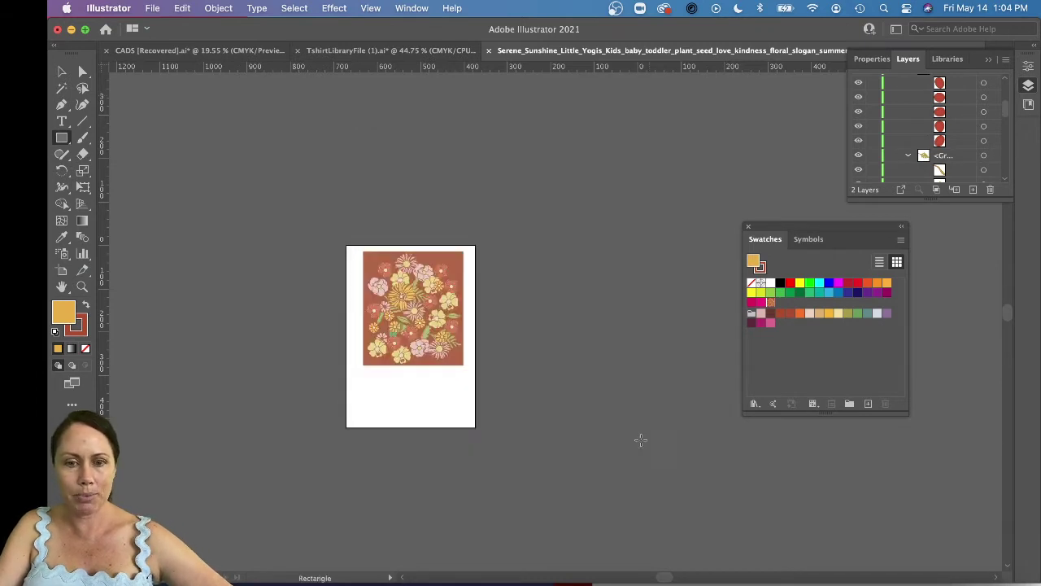
- Create a rectangle 45 in wide and 36 in high beside the artboard and fill it with the new floral pattern swatch
click(527, 186)
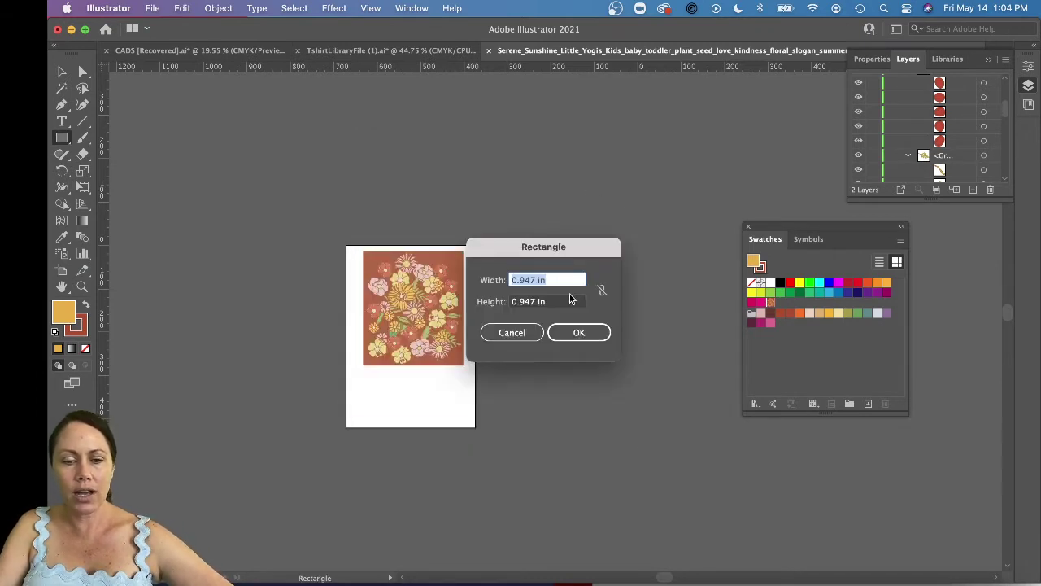
text(3)
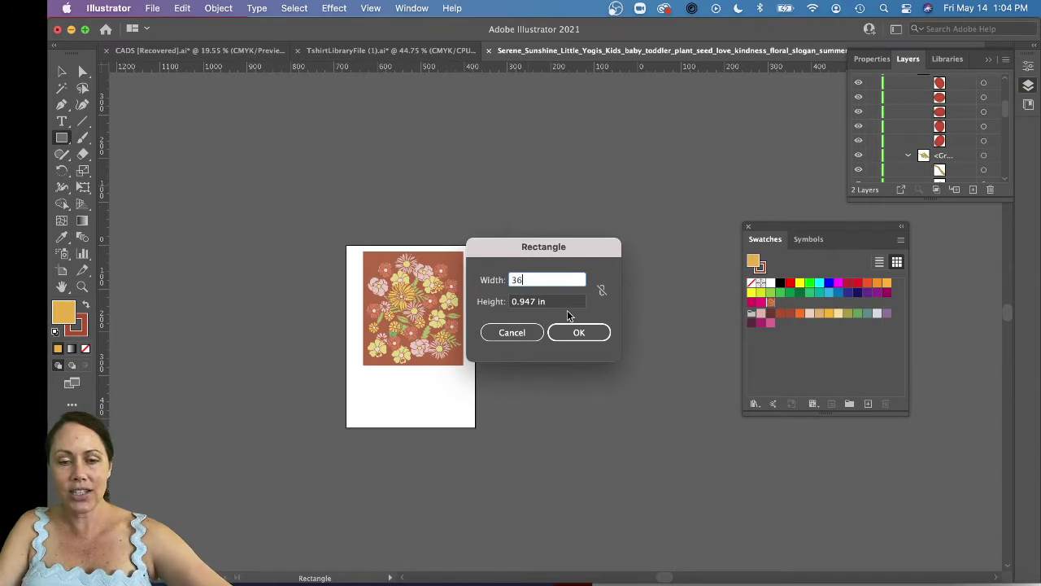
text(6)
click(564, 302)
drag(563, 302, 464, 297)
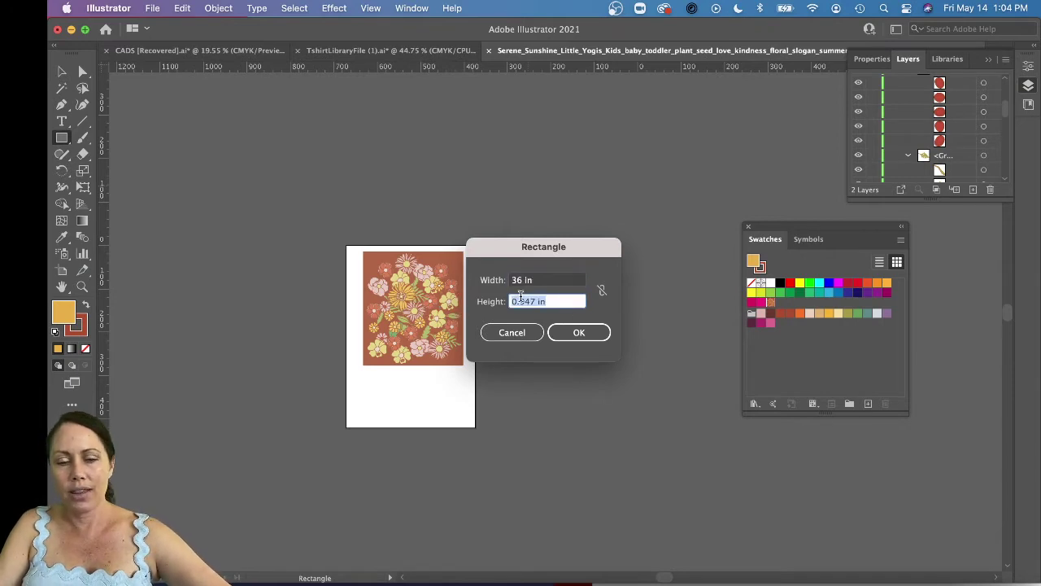
drag(561, 279, 452, 279)
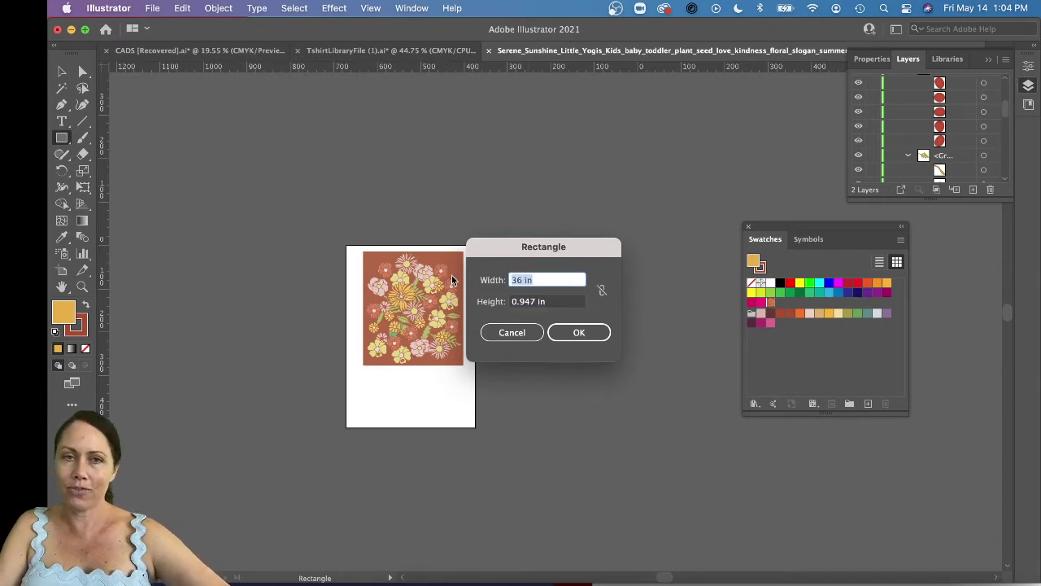
text(45)
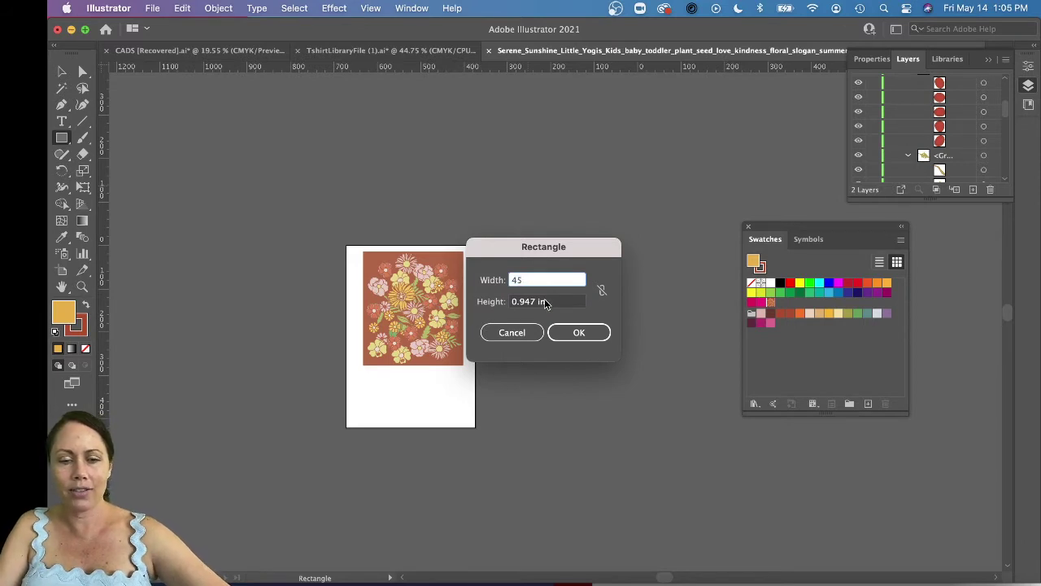
drag(547, 302, 496, 296)
text(45)
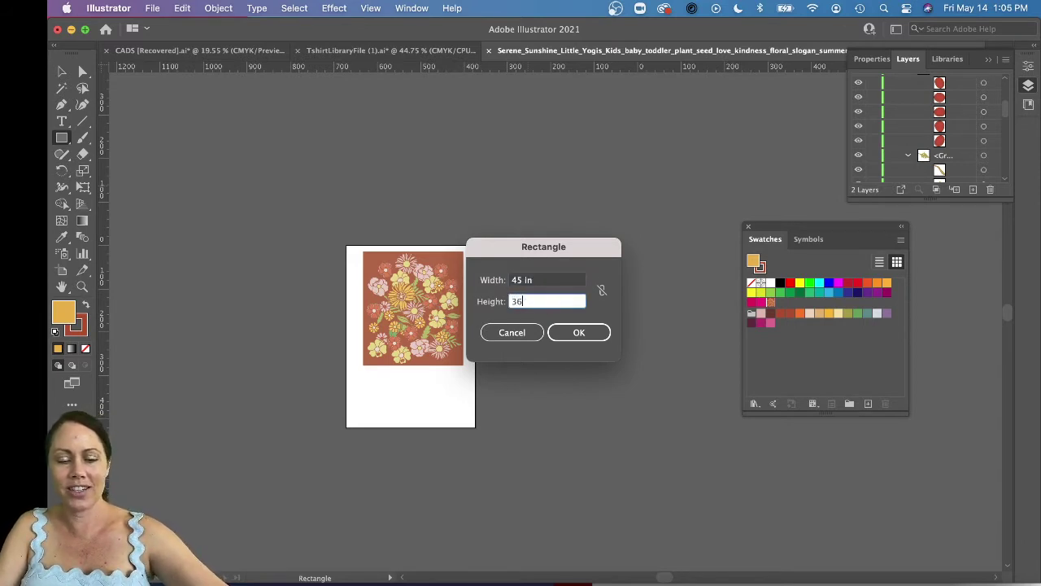
click(600, 333)
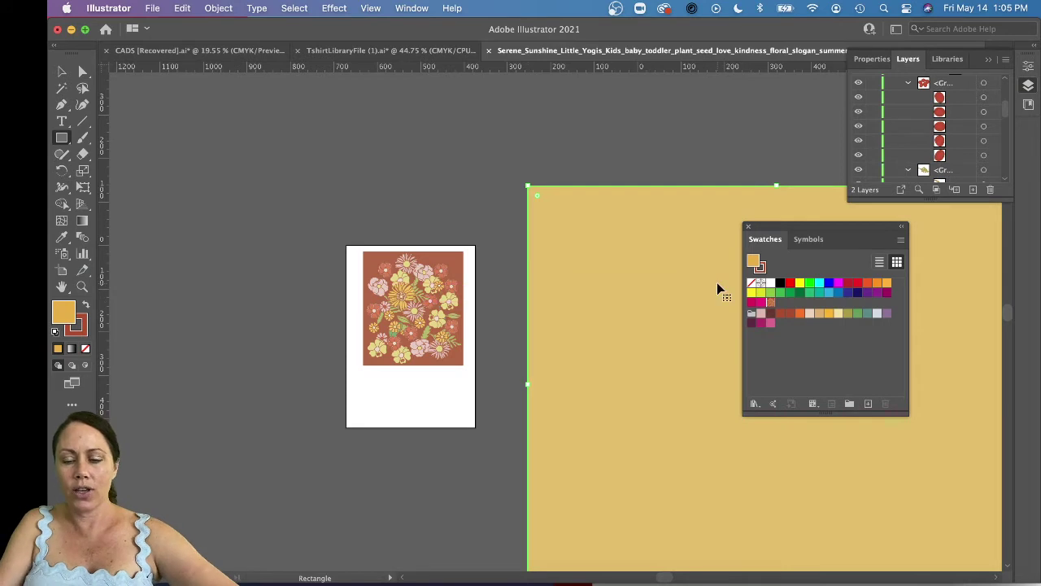
key(super+minus)
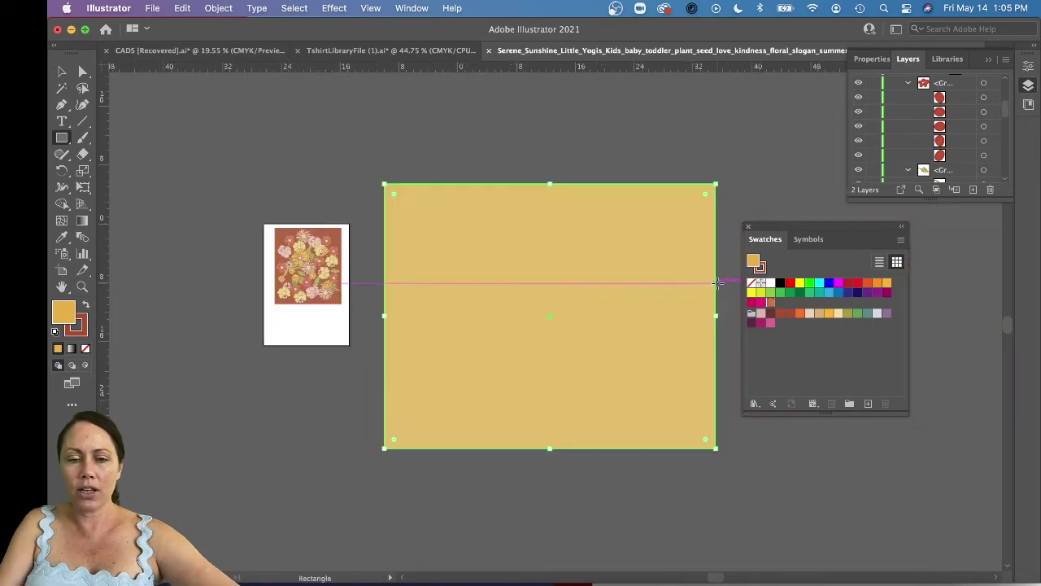
click(771, 303)
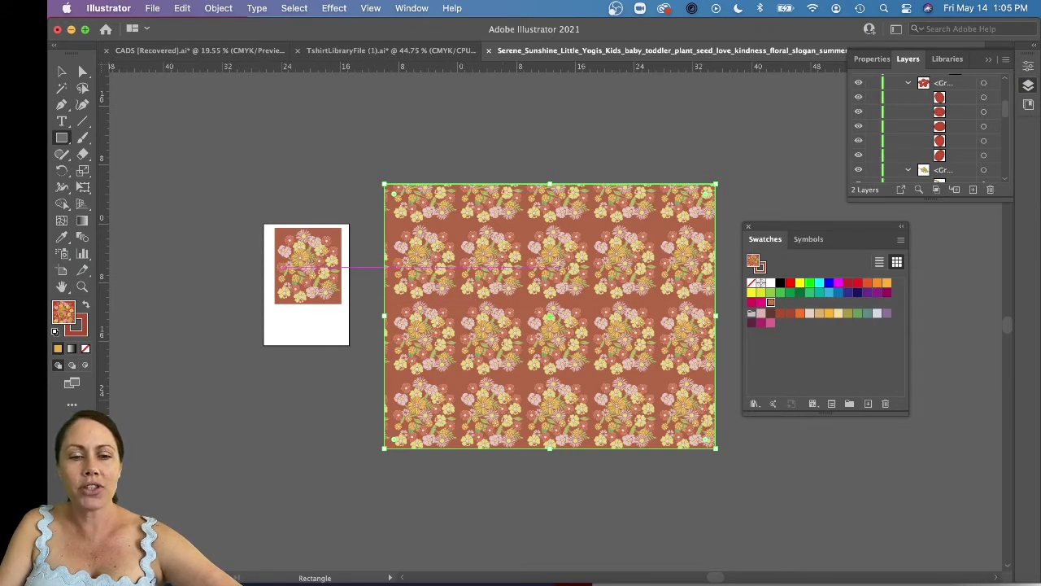
- Show the pattern options beside the pattern-filled rectangle and open the floral pattern swatch in pattern editing mode
click(412, 8)
mouse_move(368, 10)
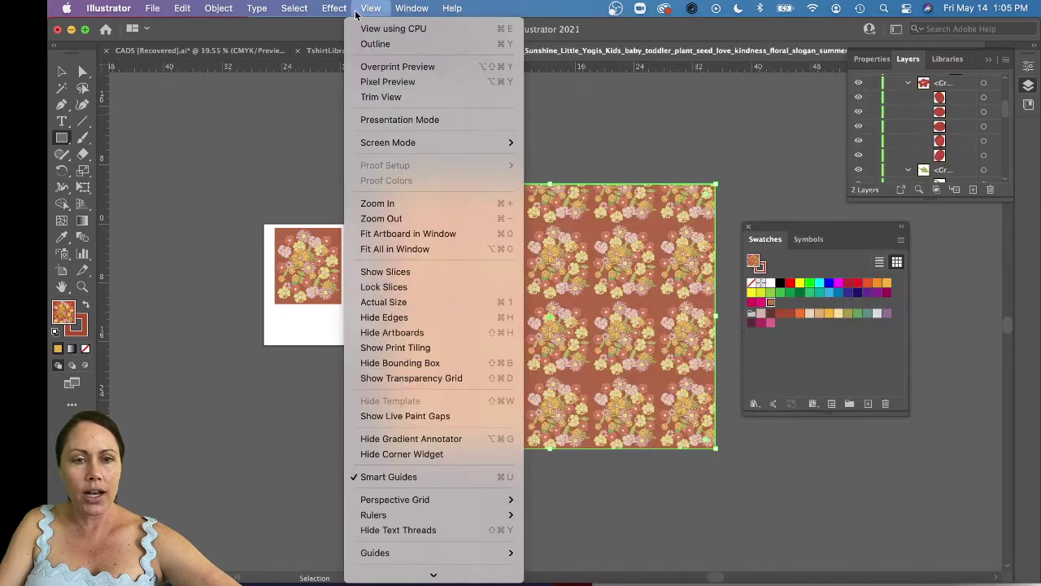
click(366, 9)
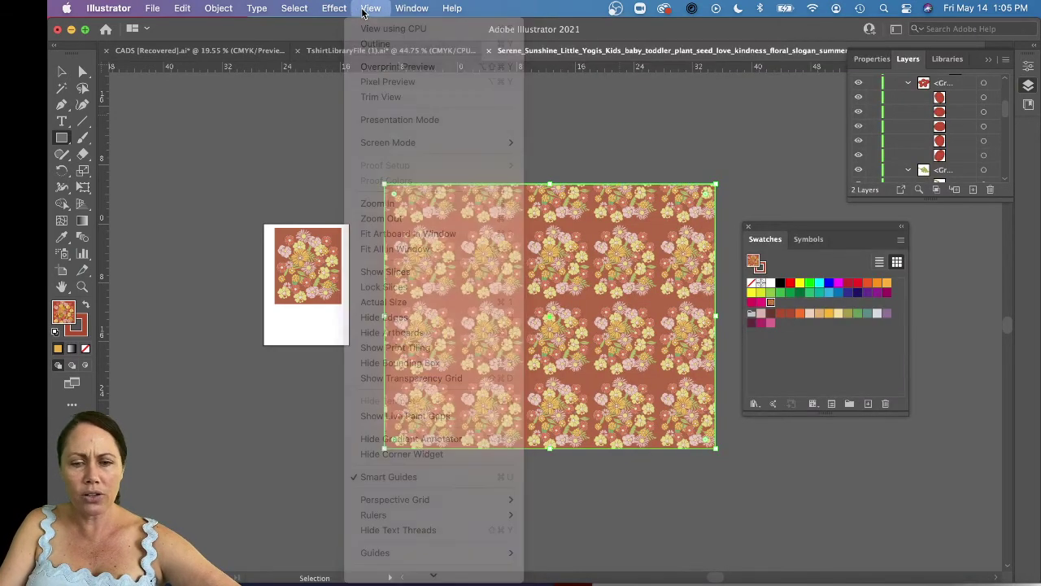
click(419, 8)
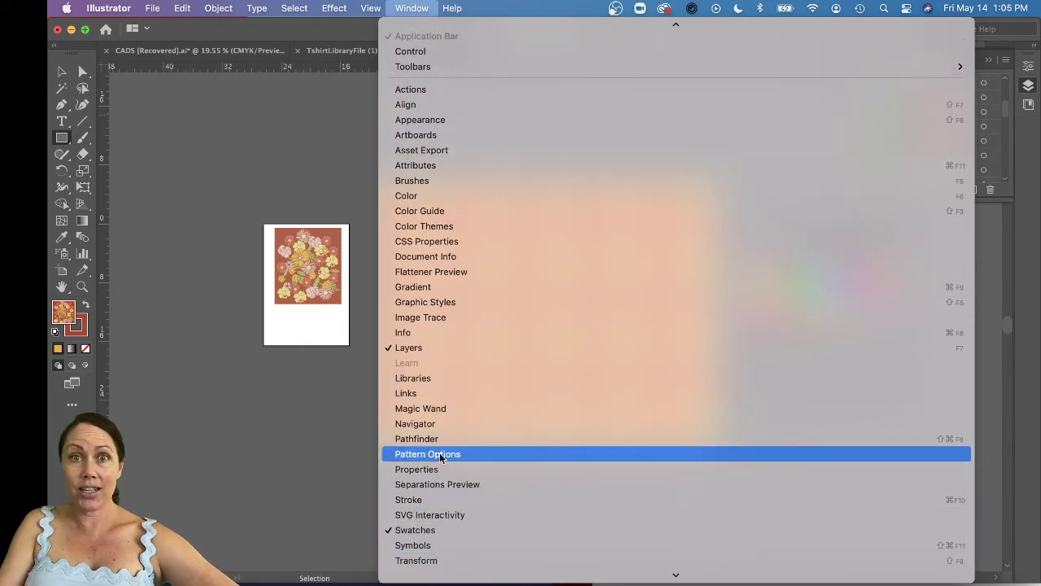
click(440, 452)
drag(276, 276, 300, 140)
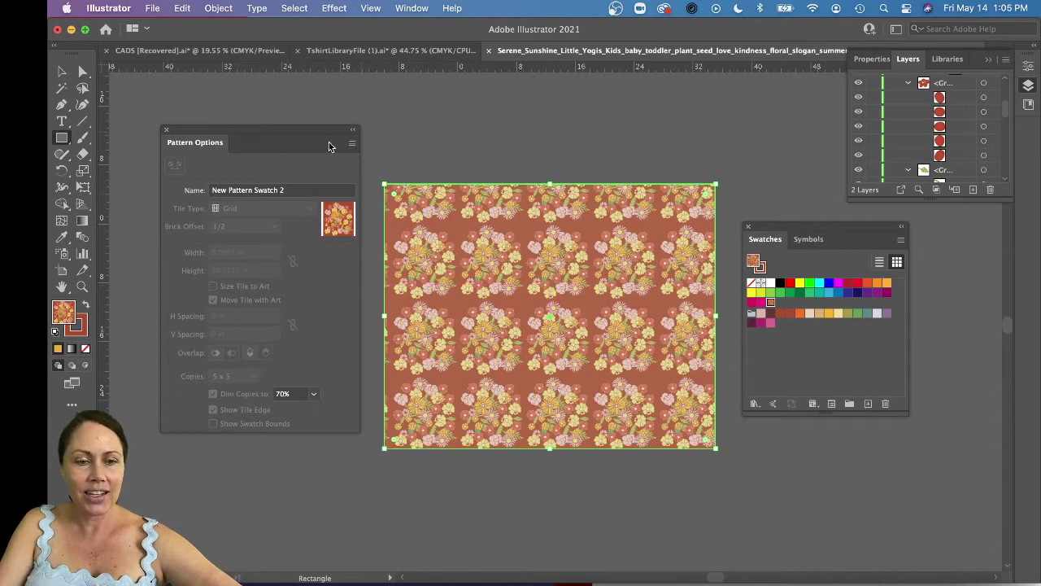
drag(329, 141, 650, 178)
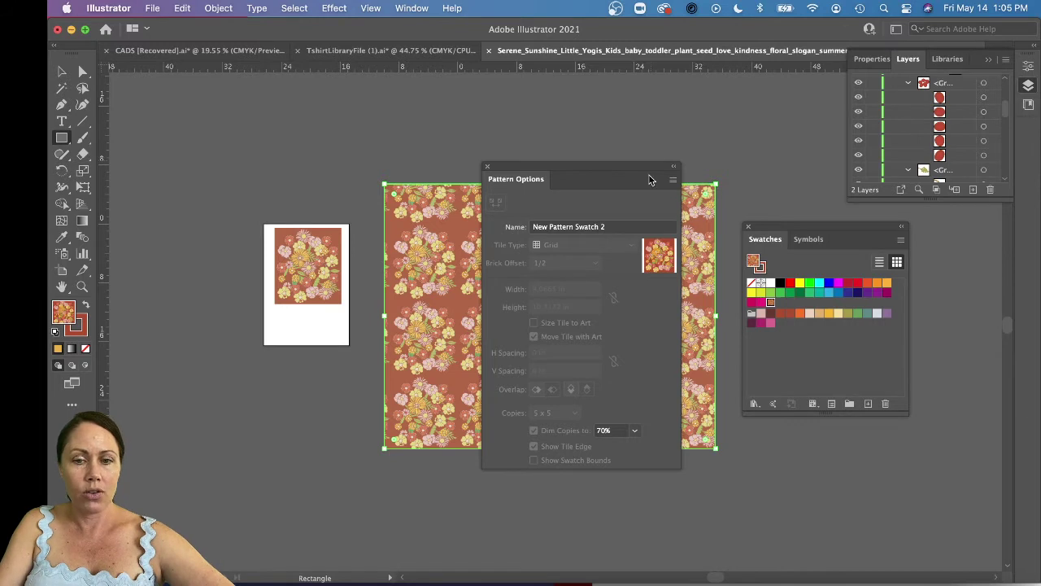
drag(651, 168, 287, 182)
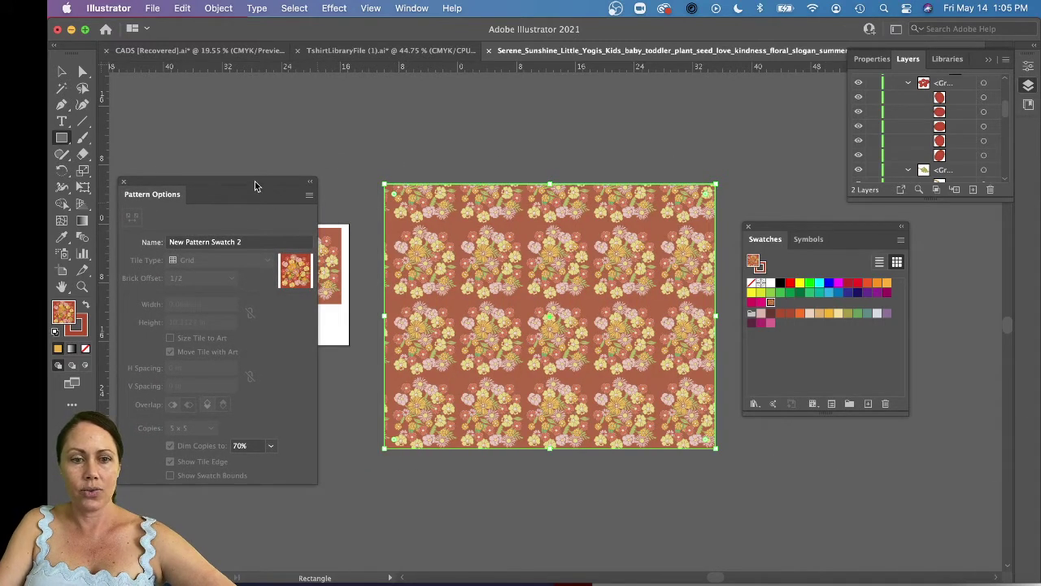
drag(254, 180, 299, 144)
click(60, 73)
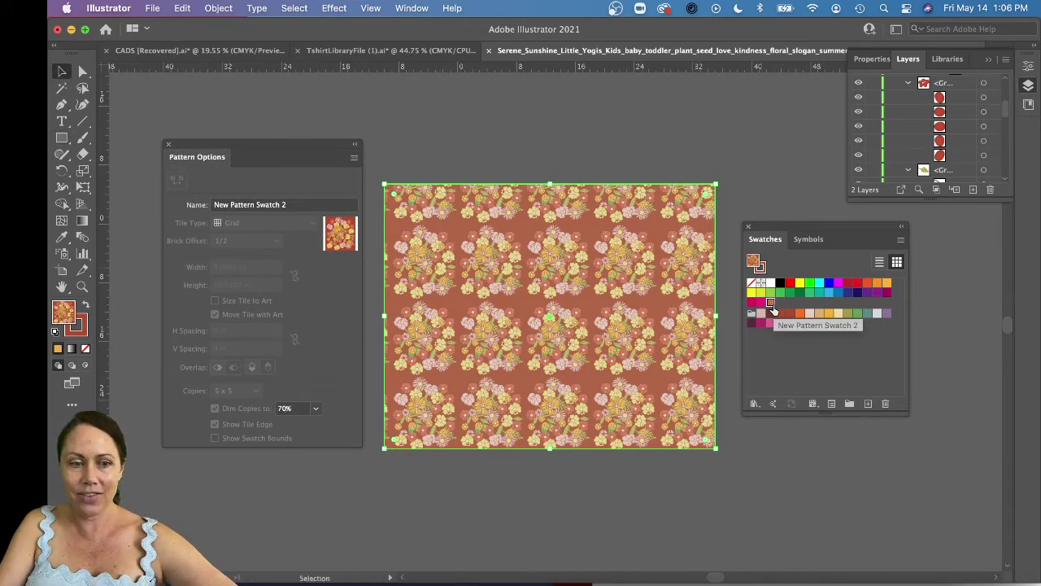
double_click(340, 235)
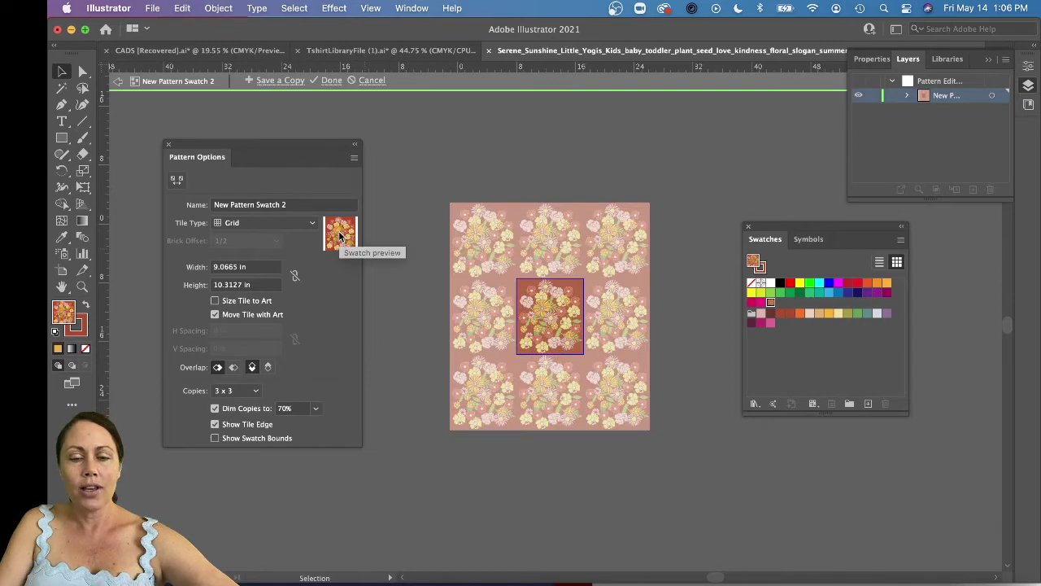
- Copy the small red flower at the tile's upper right so that it overlaps the pattern tile's top edge
scroll(554, 310, up, 3)
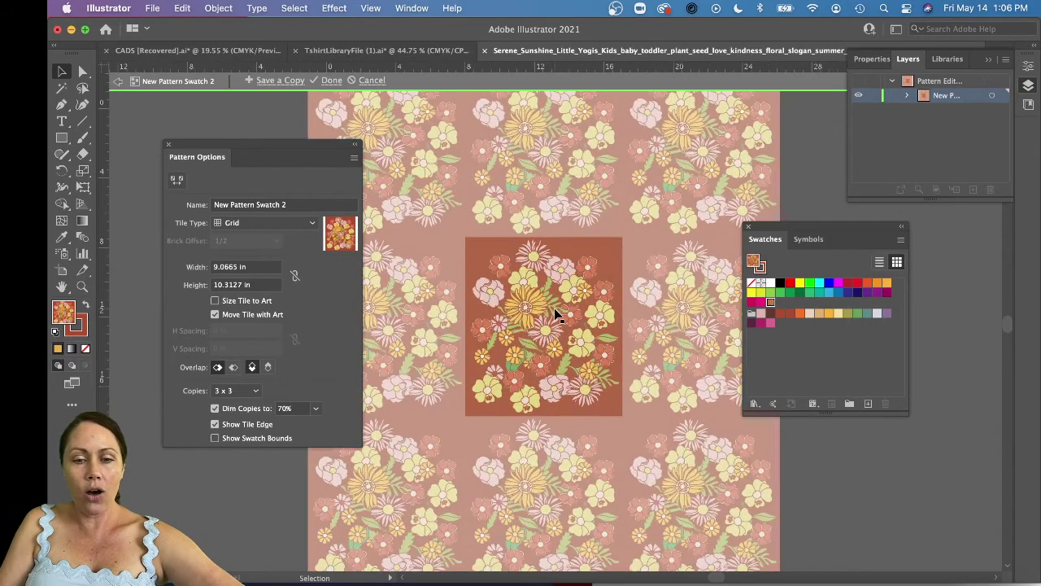
scroll(554, 307, down, 1)
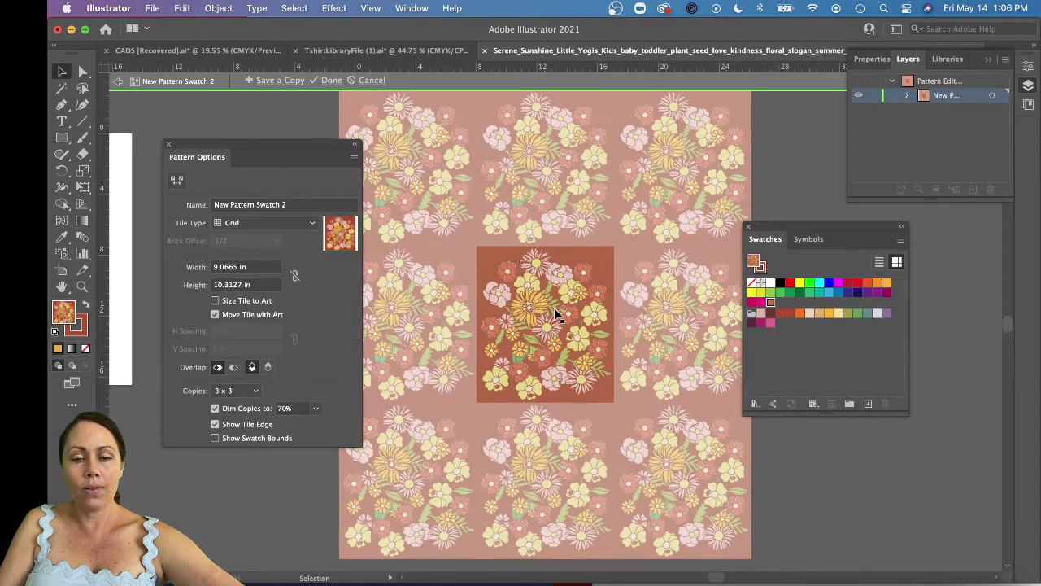
click(584, 277)
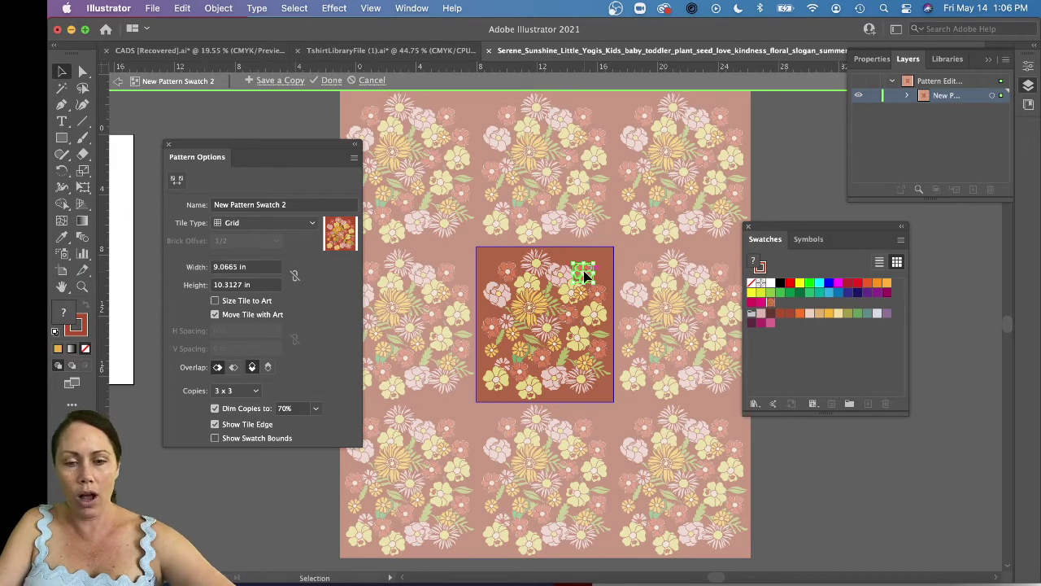
drag(584, 277, 648, 389)
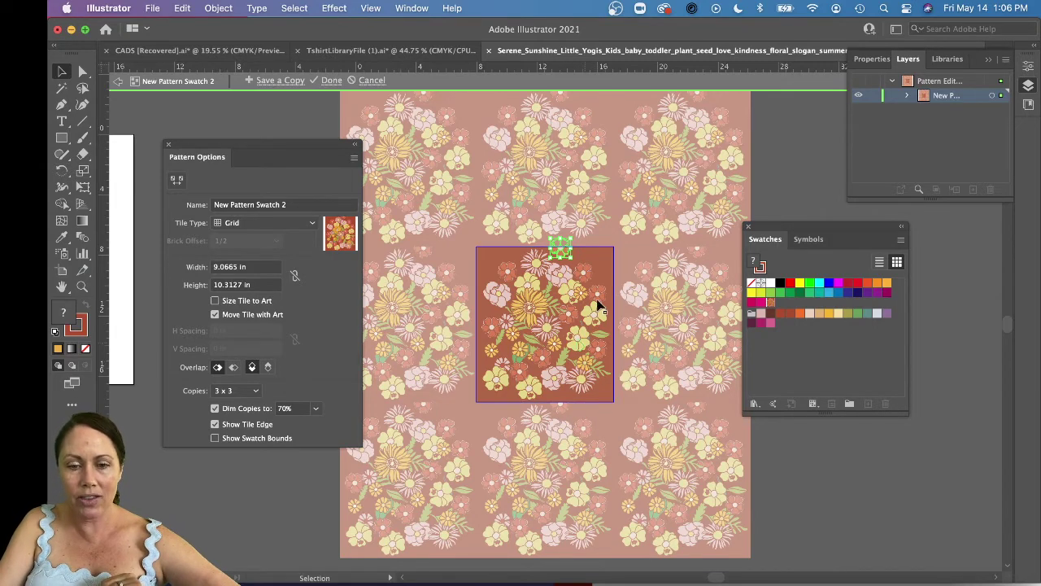
- Try deleting the rust background from the pattern tile and undo the deletion
click(602, 268)
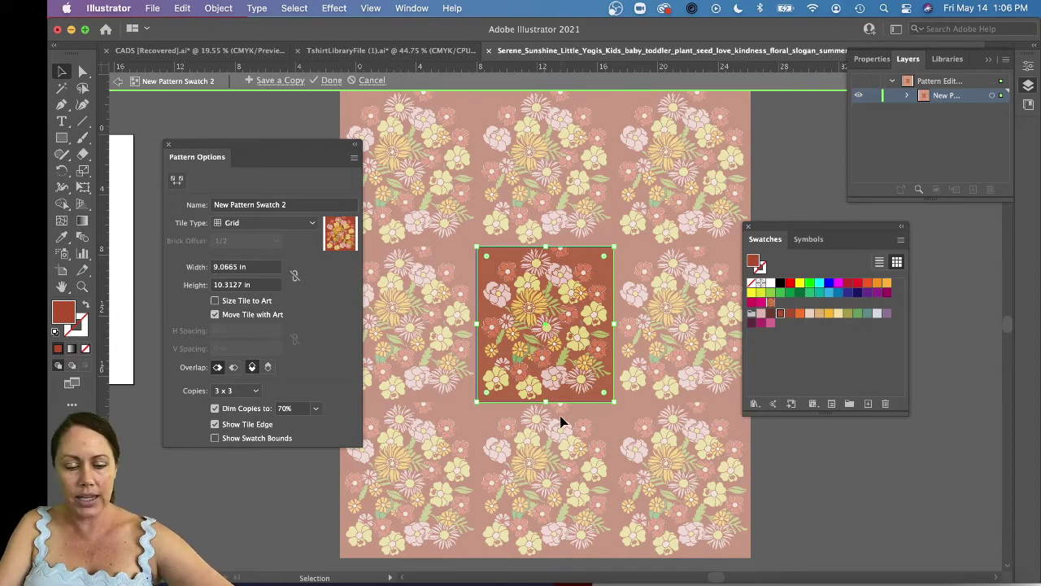
key(a)
key(Delete)
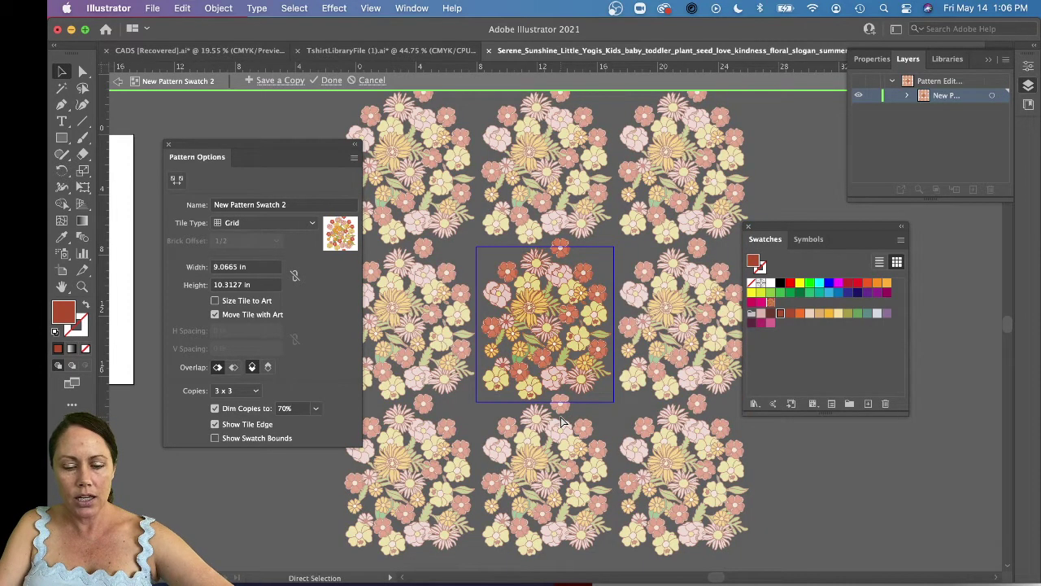
key(super+z)
key(v)
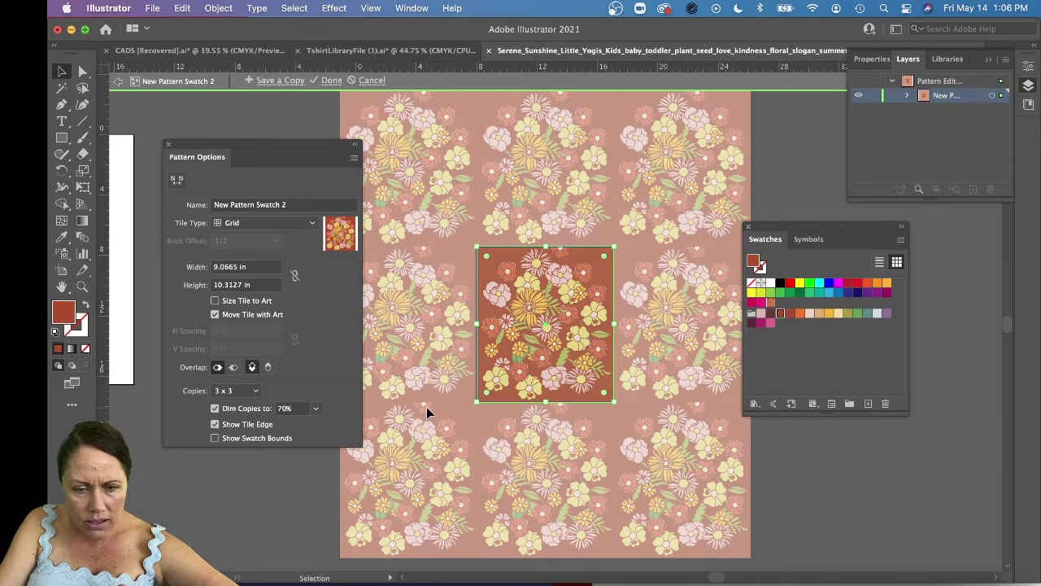
- Replace the red flower copy on the tile's top edge with a red flower copy overlapping the tile's left edge
click(560, 385)
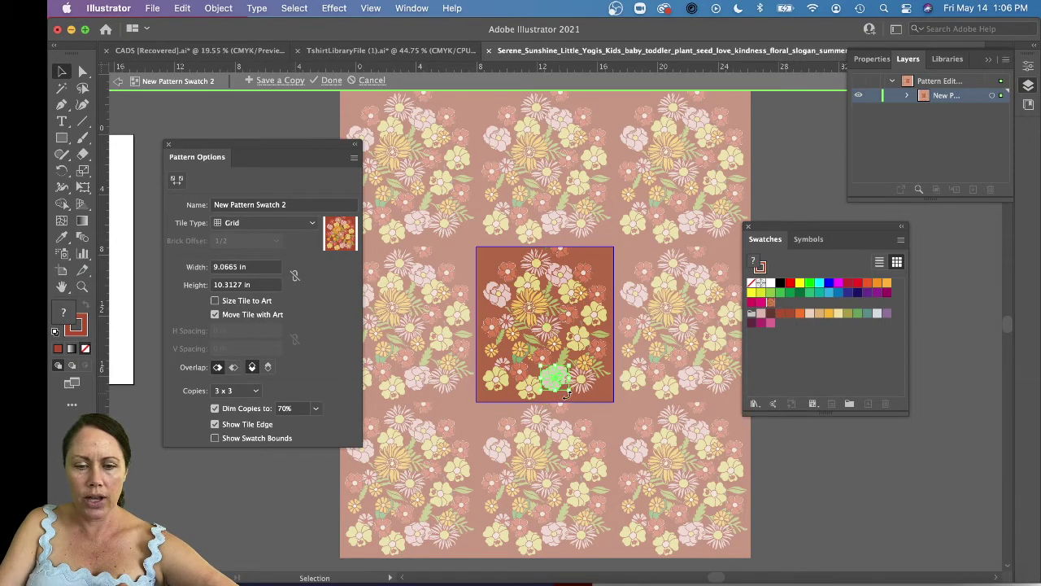
click(566, 398)
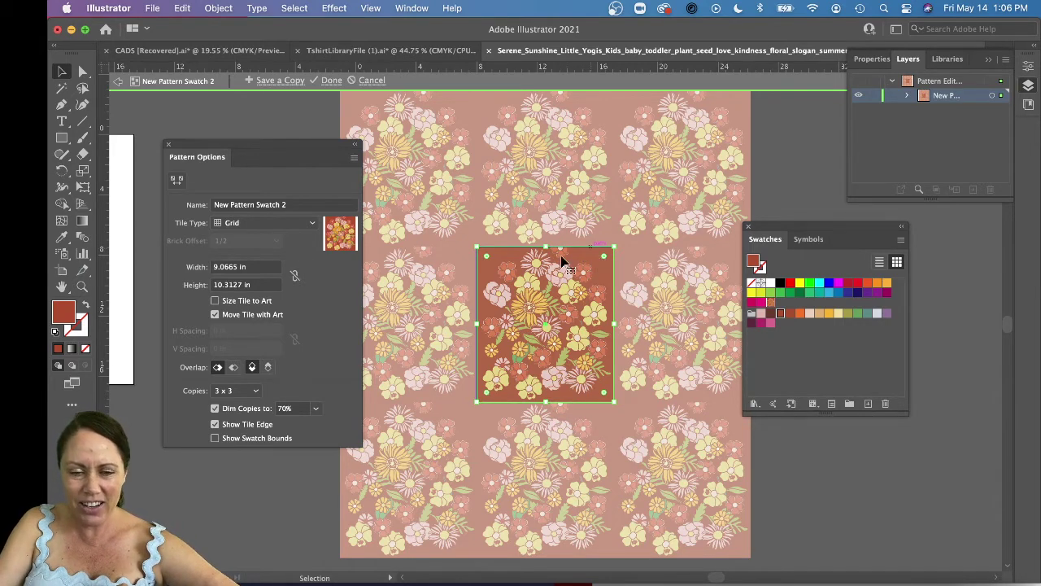
click(507, 269)
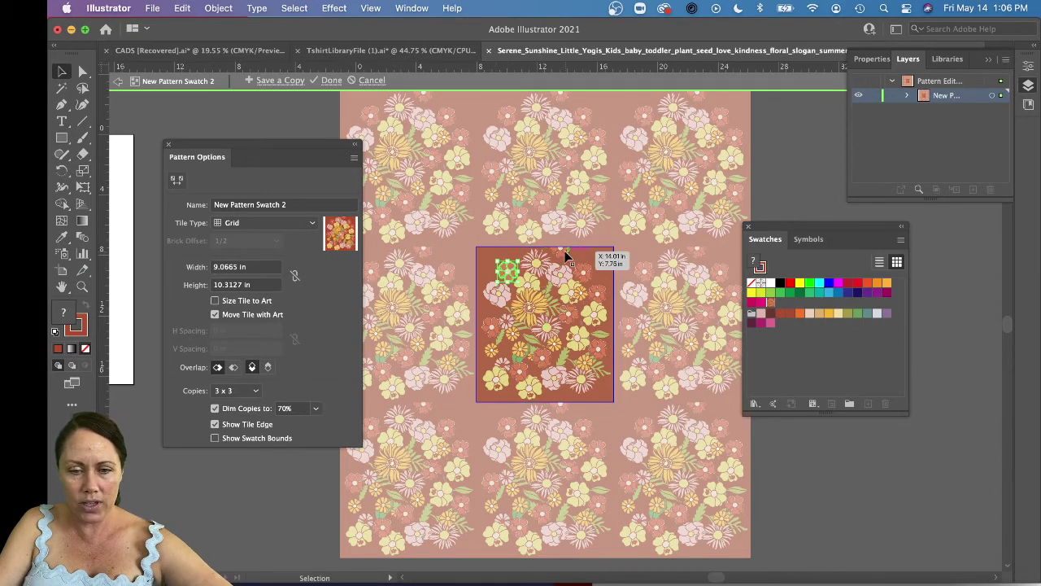
click(567, 253)
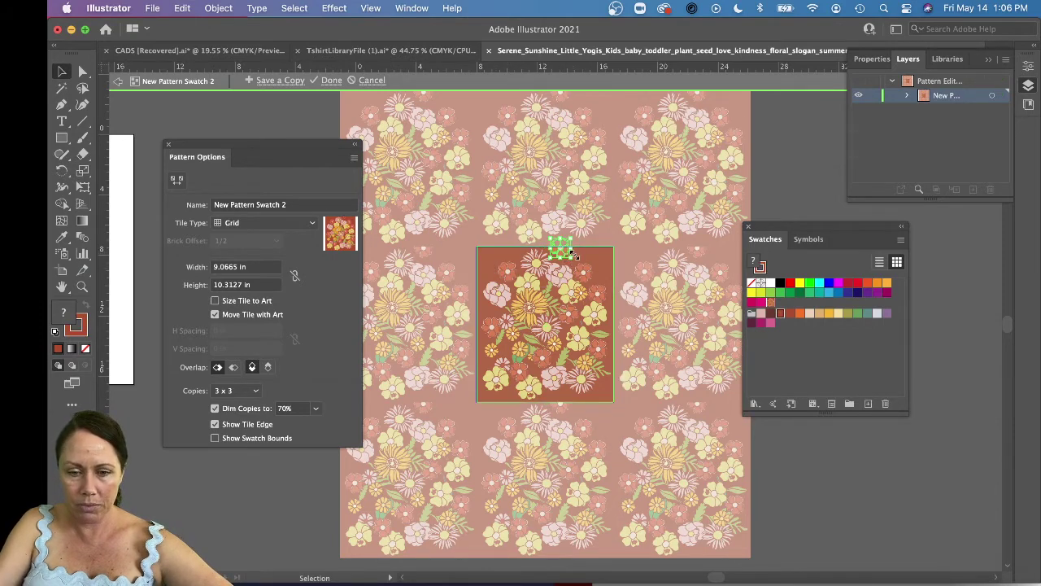
click(574, 257)
shift+click(580, 275)
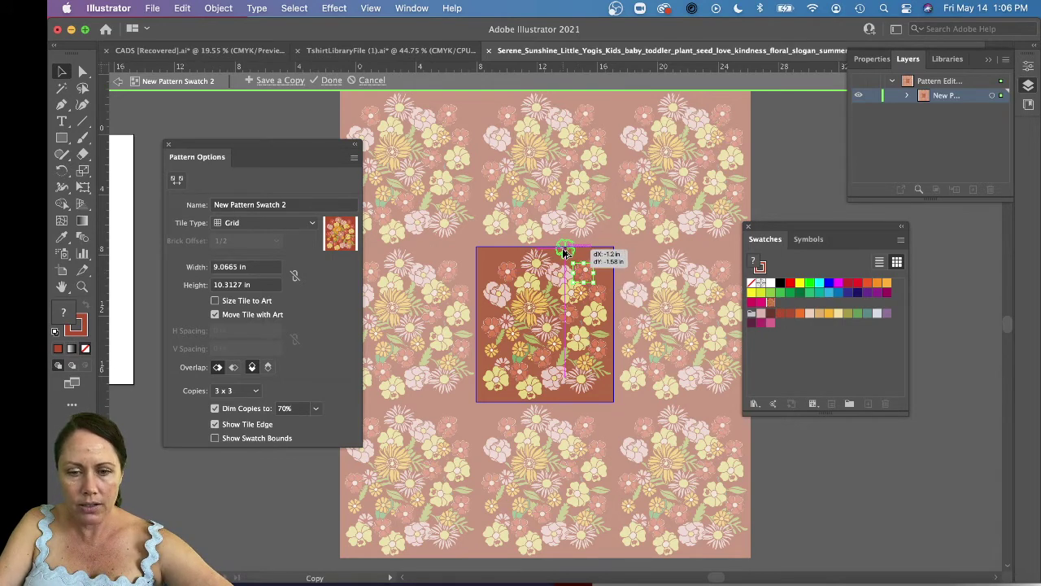
drag(569, 281, 477, 308)
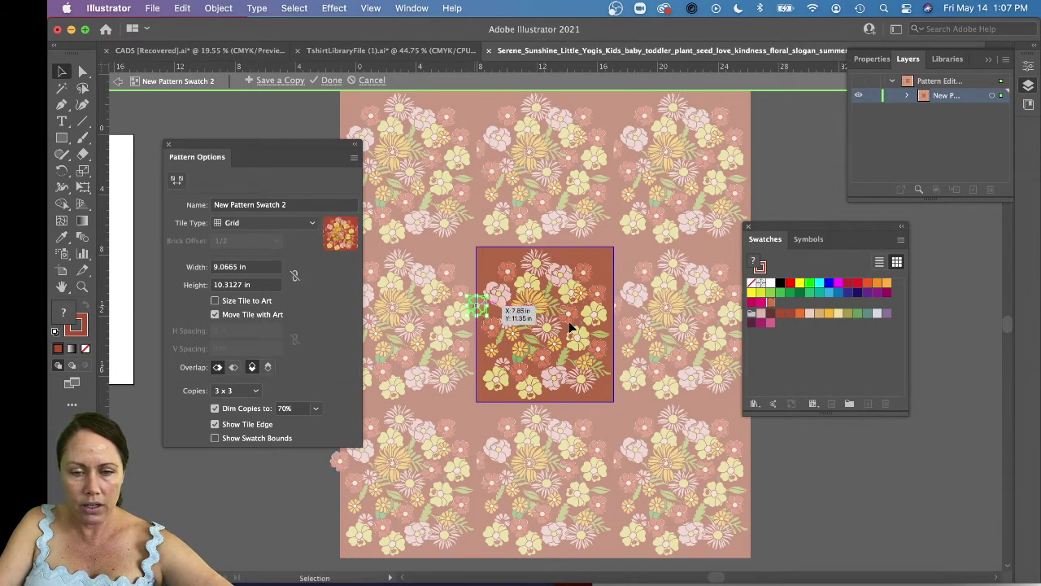
- Delete the tile's rust background and place copies of a pink daisy and a red flower across its bottom and left edges
click(600, 264)
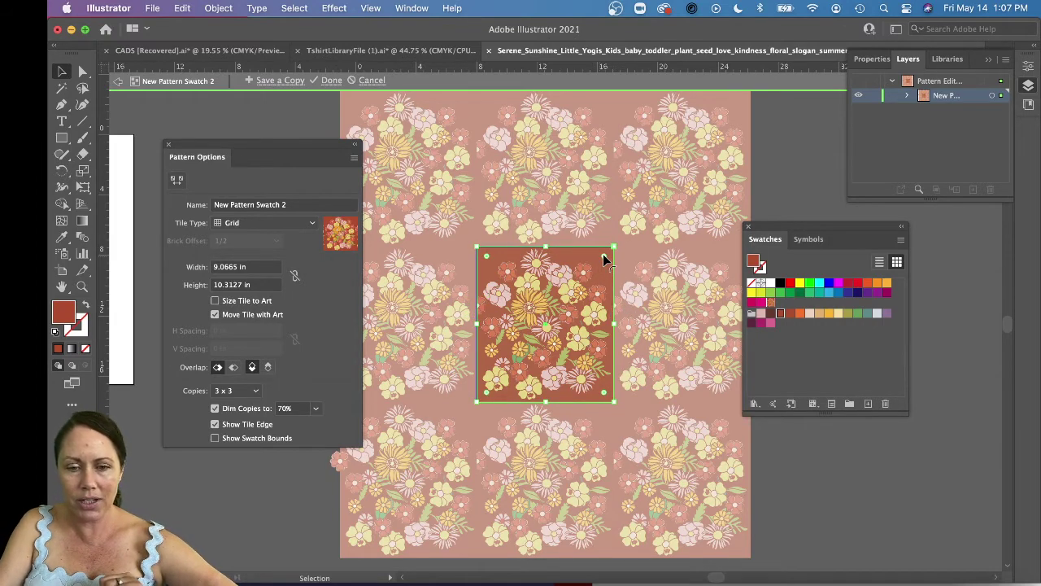
key(Delete)
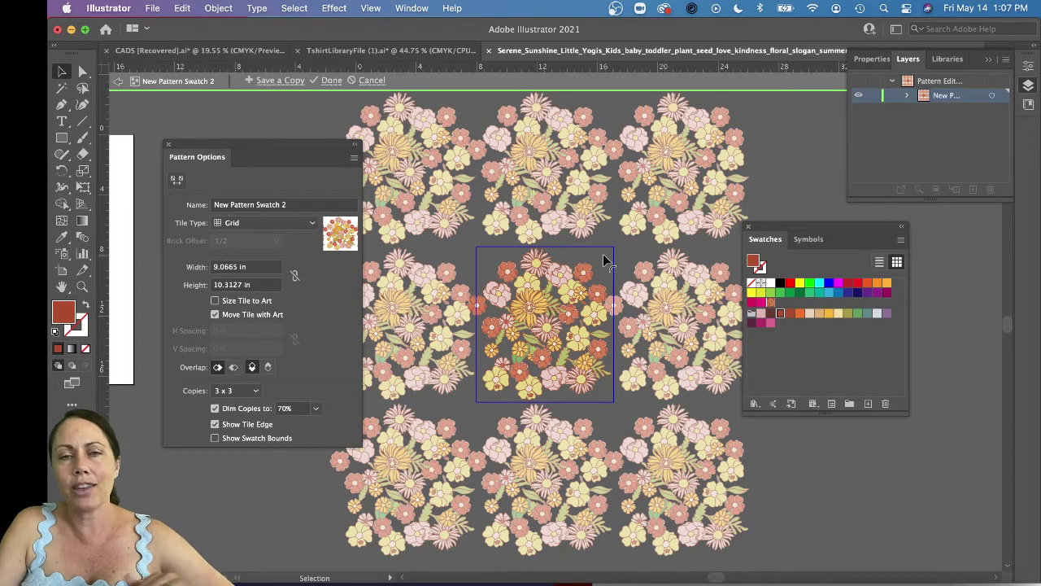
click(584, 388)
drag(584, 387, 524, 406)
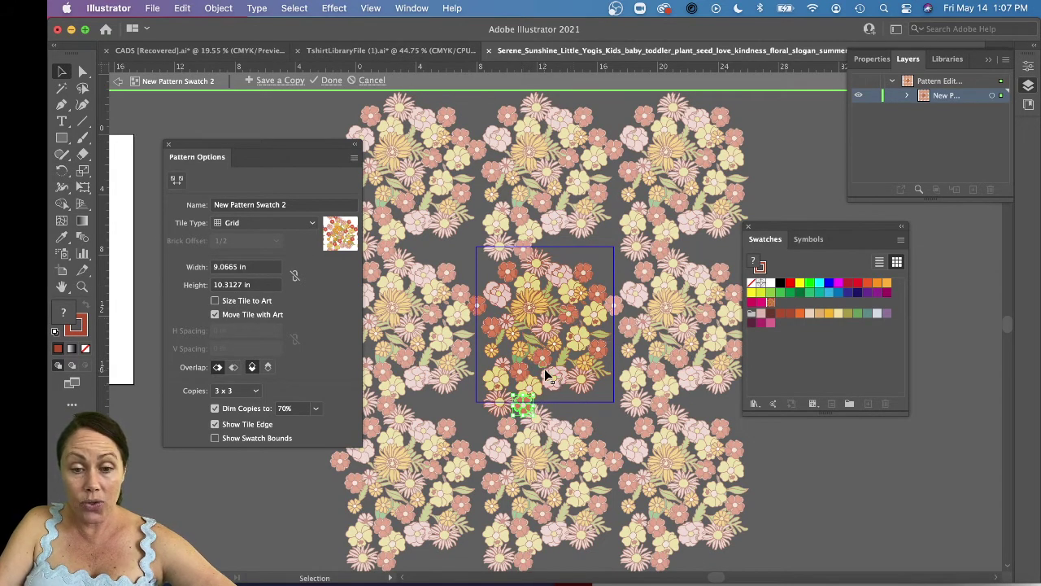
click(548, 329)
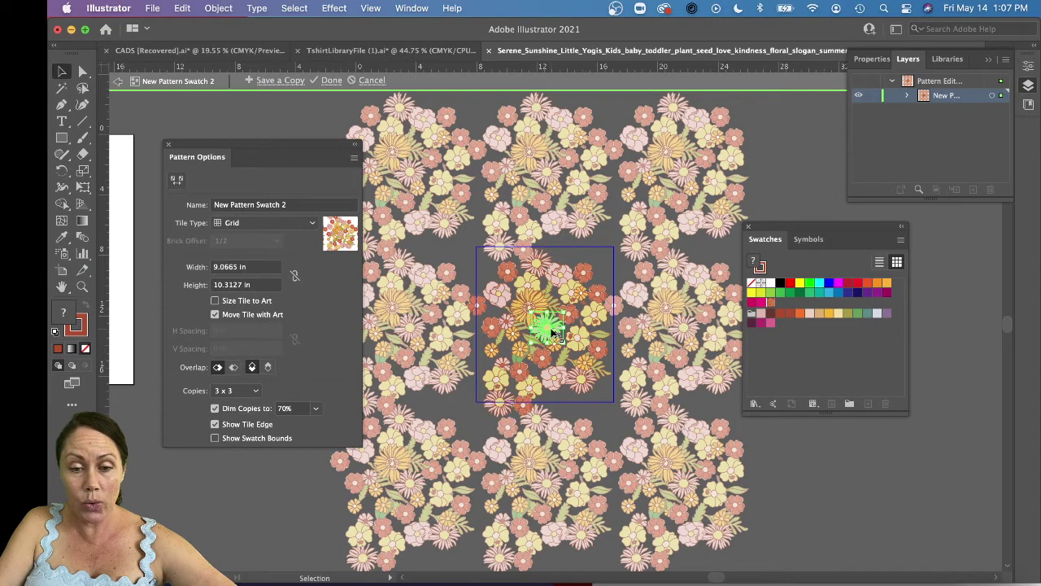
drag(552, 332, 584, 372)
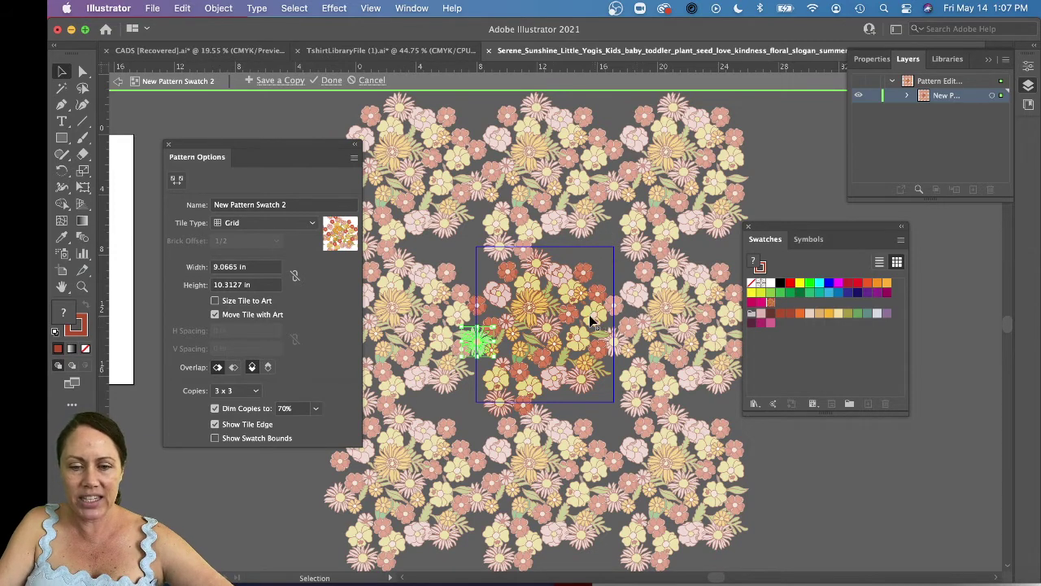
- Copy the large orange flower across the tile's top edge and add another orange flower over the tile's lower-right corner
drag(549, 349, 563, 305)
shift+click(540, 309)
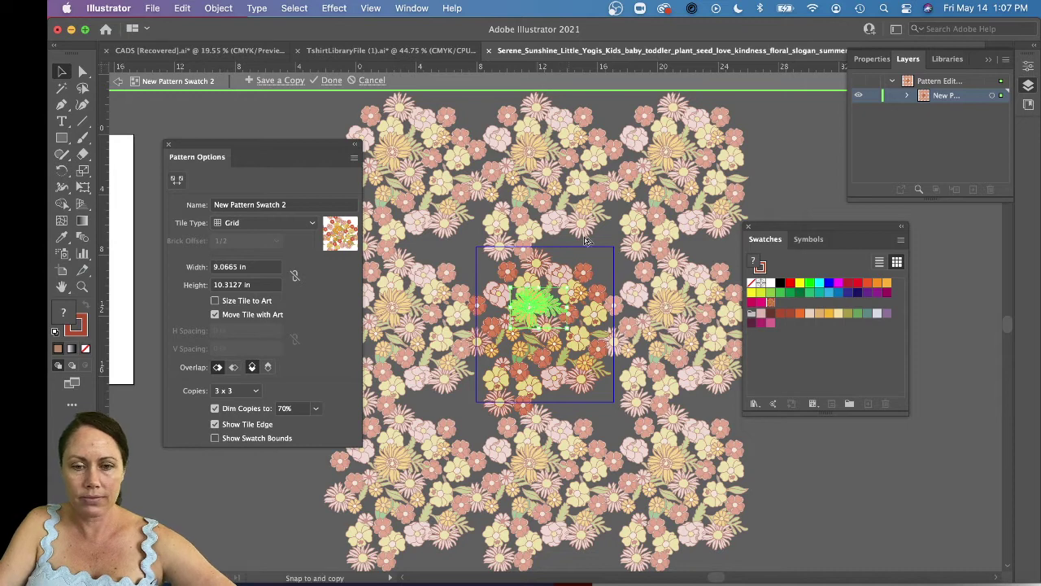
drag(541, 308, 576, 258)
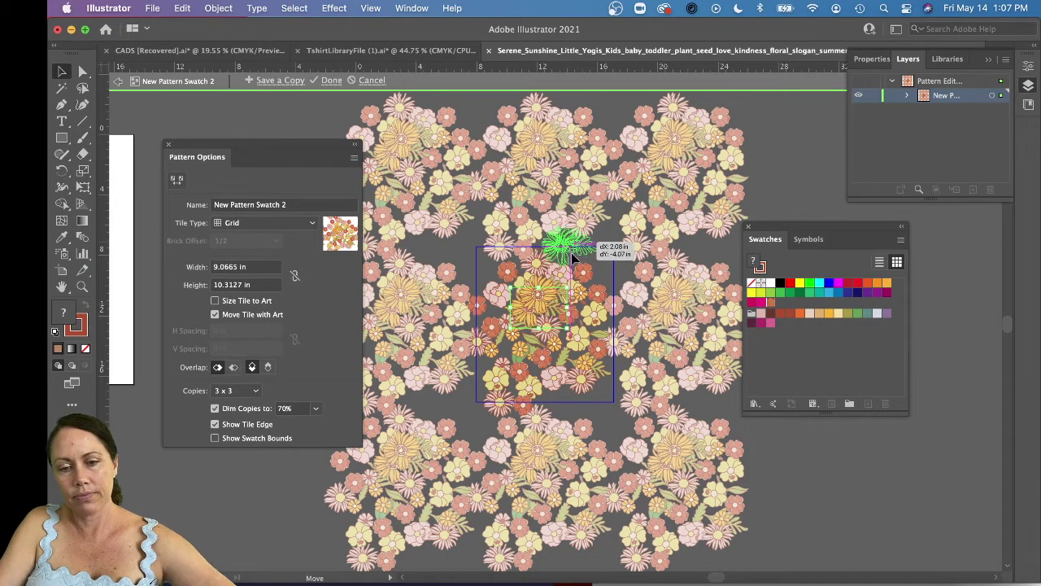
drag(597, 312, 585, 281)
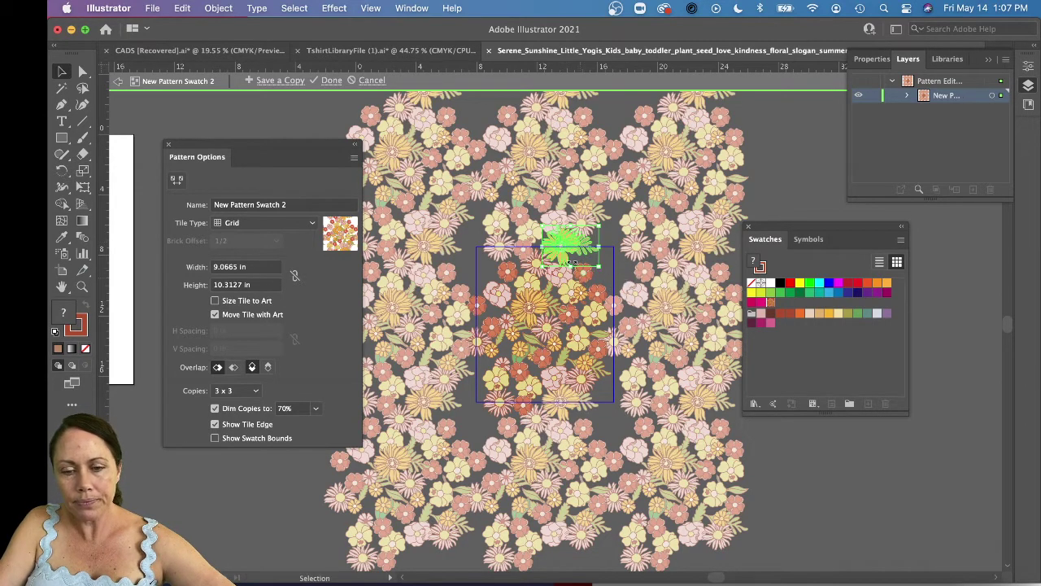
drag(567, 232, 613, 398)
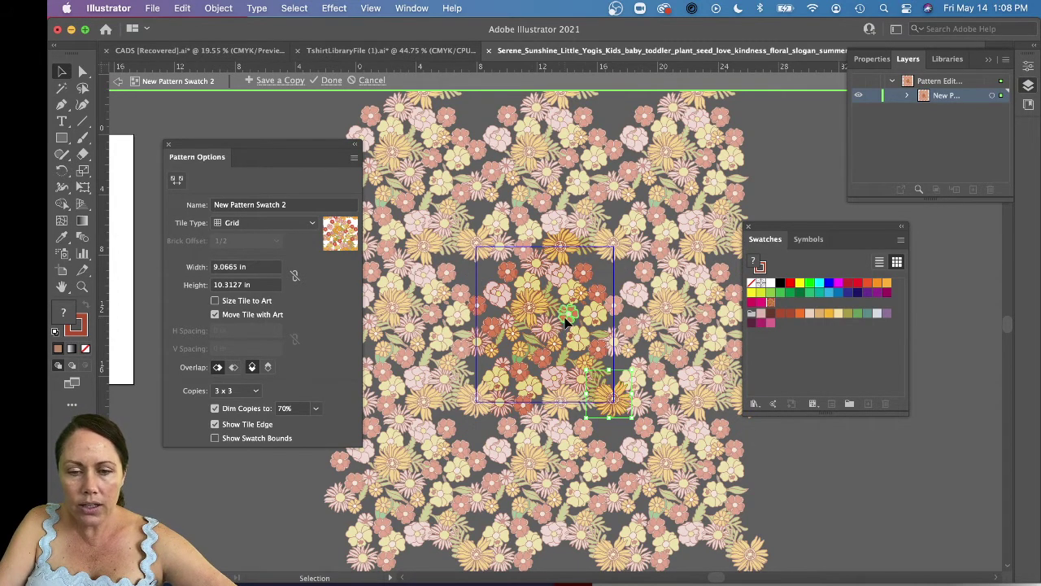
- Fill the gaps around the tile's upper-right corner with copies of the yellow and red flowers, overlapping the right and top edges
click(598, 317)
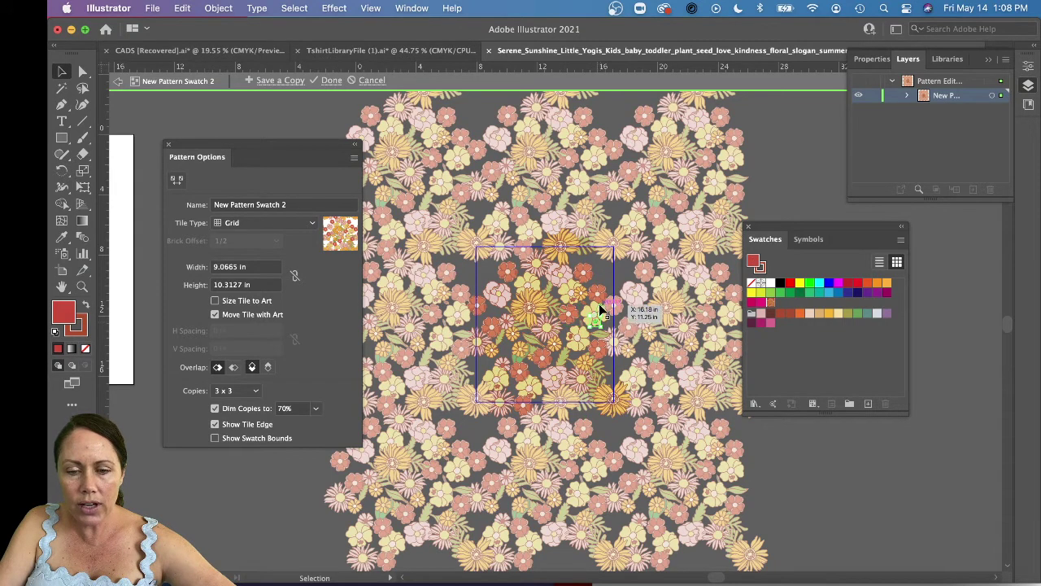
shift+click(598, 313)
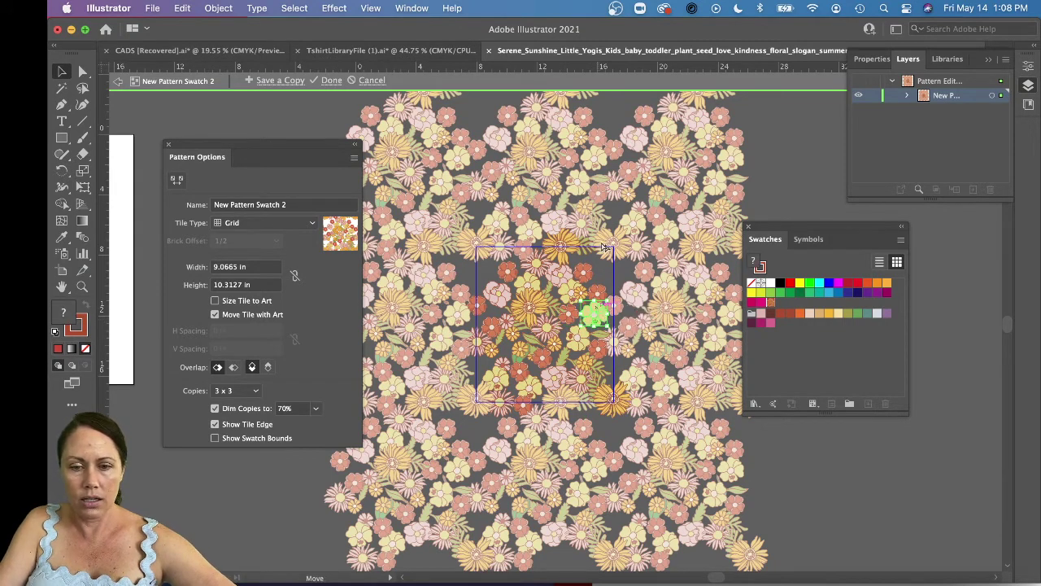
drag(603, 260, 620, 264)
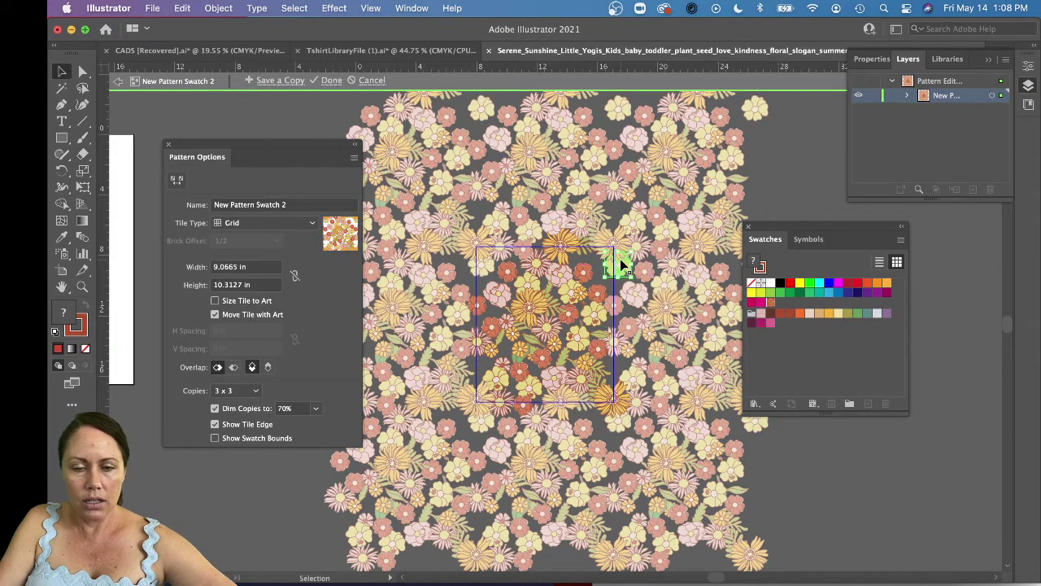
click(520, 374)
drag(521, 374, 603, 275)
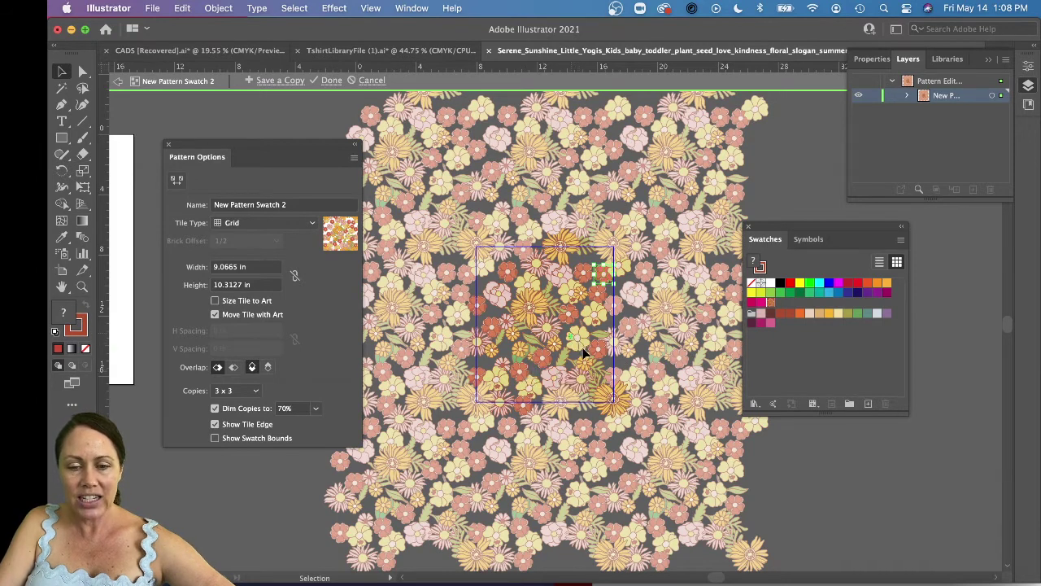
click(580, 348)
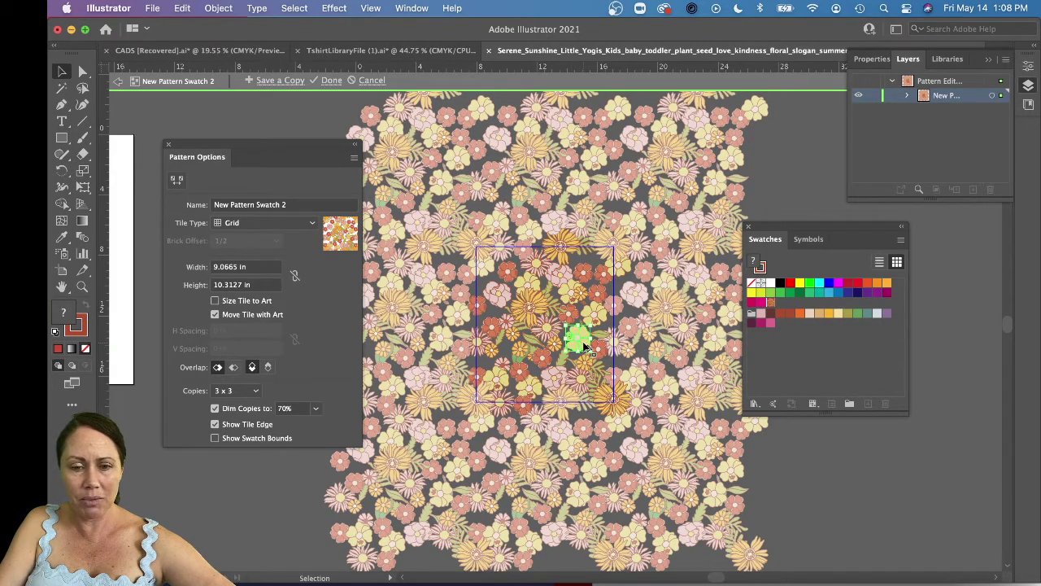
drag(584, 347, 591, 258)
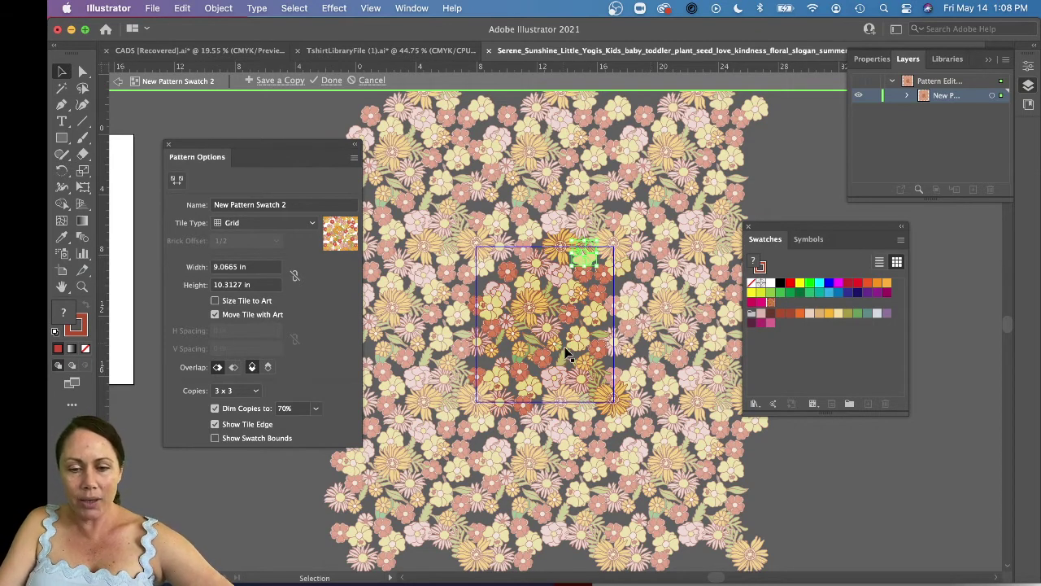
- Copy the pink flower across the tile's right edge and place another flower in the gap at the tile's lower left
click(553, 380)
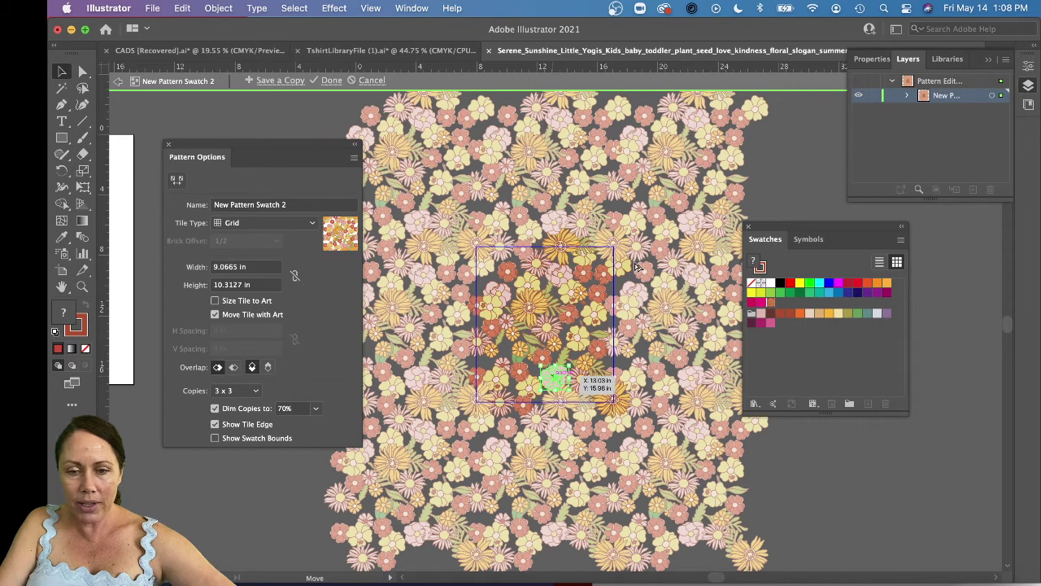
alt+drag(553, 380, 621, 291)
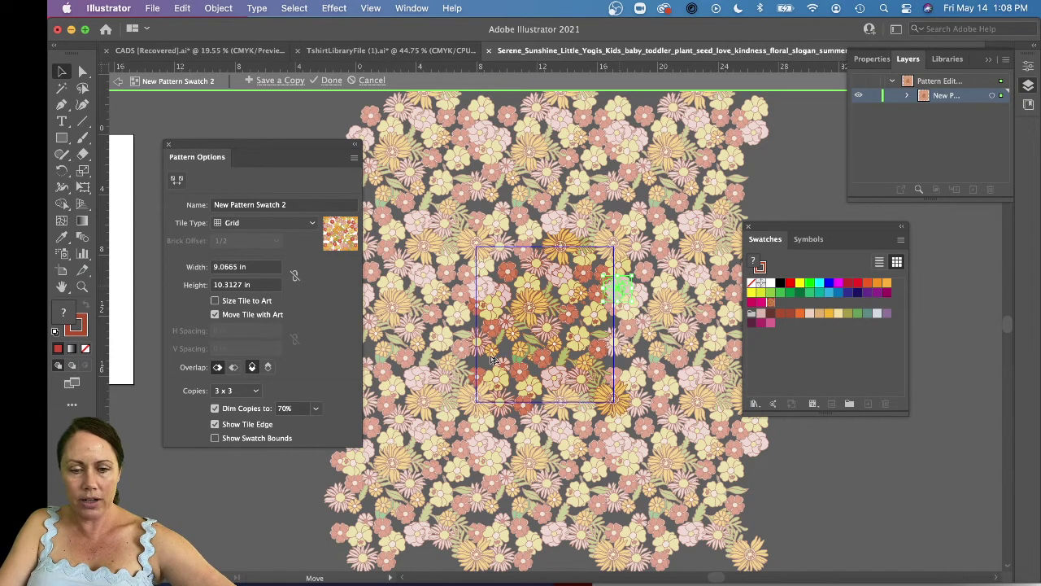
drag(491, 359, 518, 333)
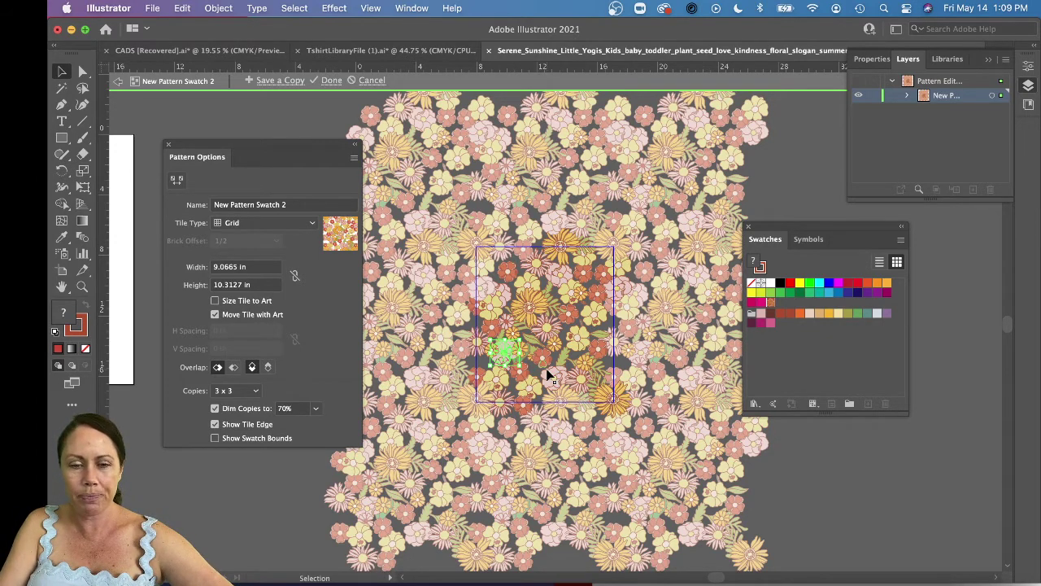
- Leave pattern editing with the changes kept, move the swatches aside and review the updated repeat on the whole filled rectangle
double_click(571, 450)
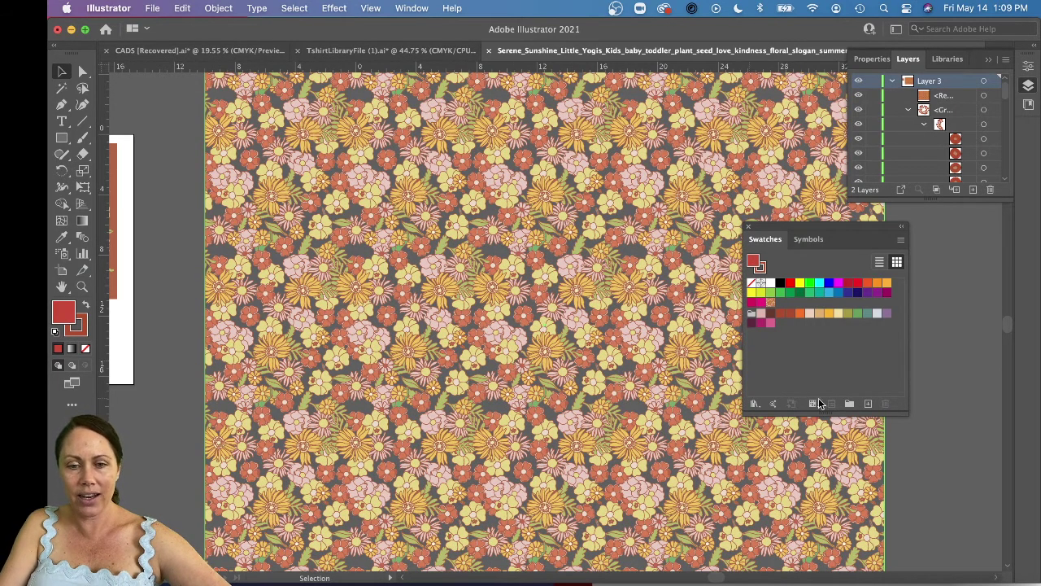
drag(822, 232, 956, 268)
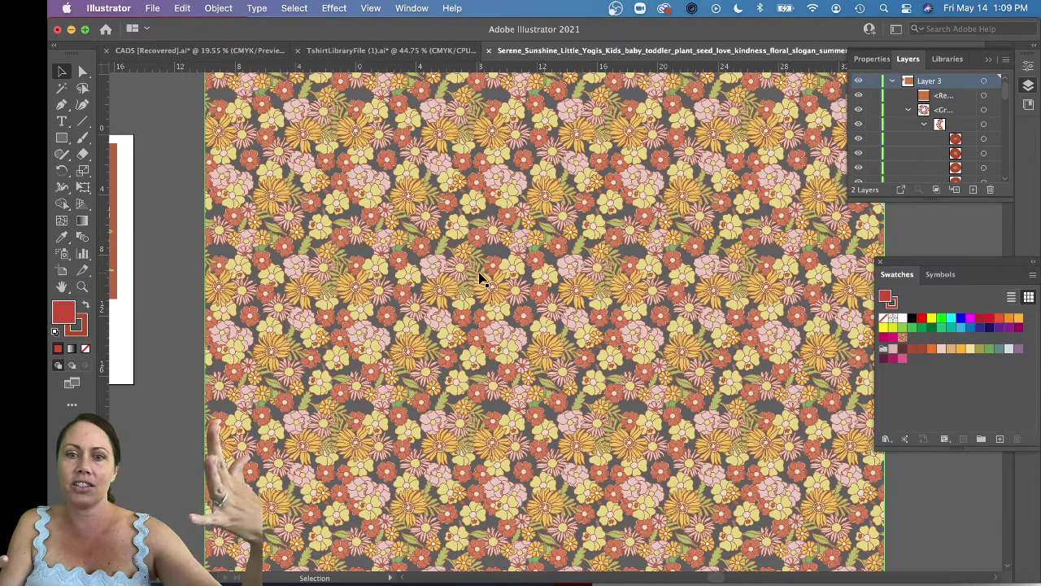
scroll(479, 271, down, 5)
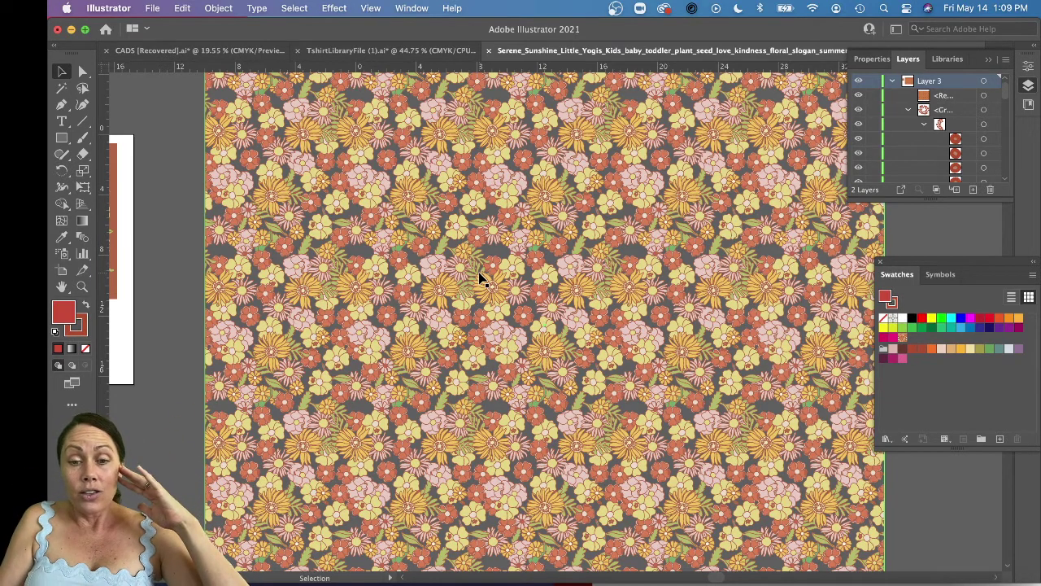
scroll(478, 277, up, 3)
scroll(478, 277, up, 2)
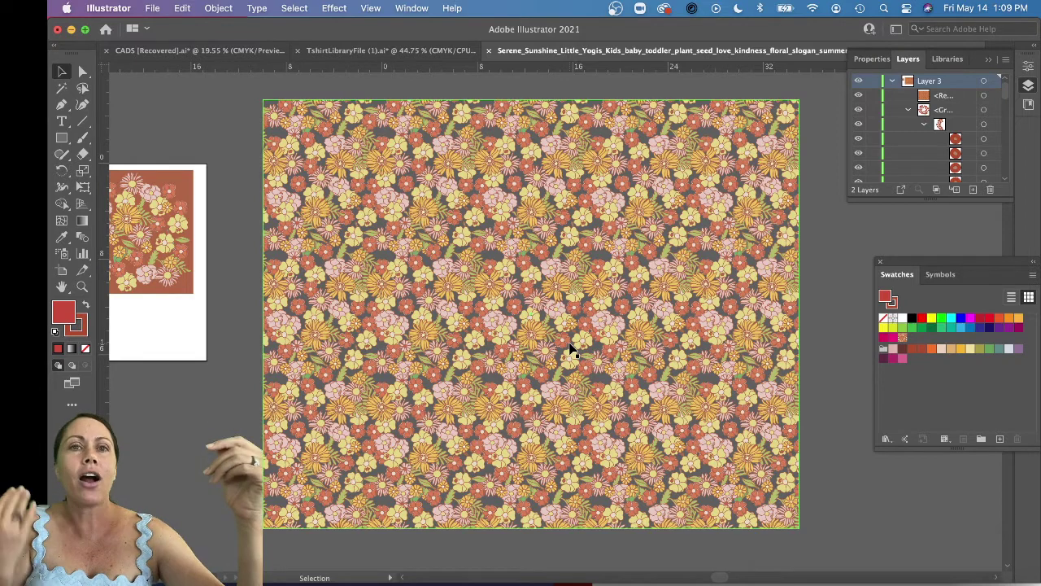
- Place the floral pattern swatch's artwork on the empty canvas below the artboard
scroll(570, 350, left, 3)
scroll(569, 350, down, 1)
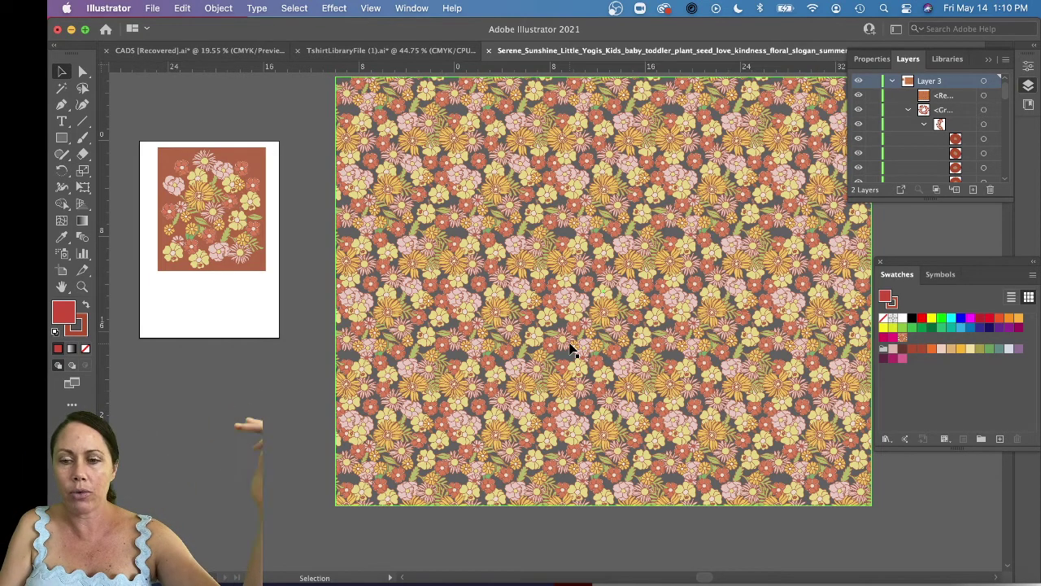
scroll(570, 350, left, 4)
scroll(569, 350, down, 1)
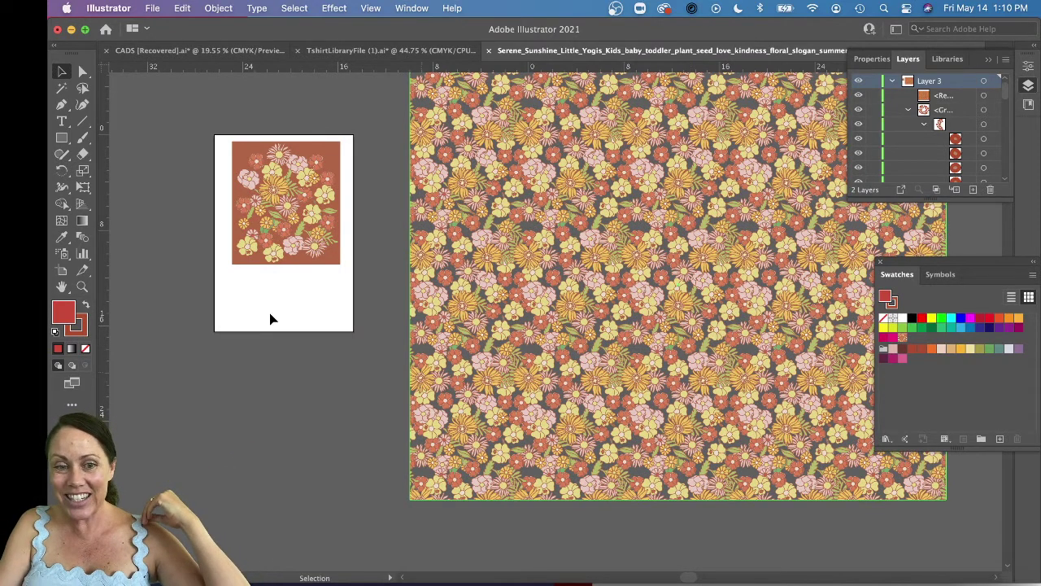
drag(275, 228, 367, 287)
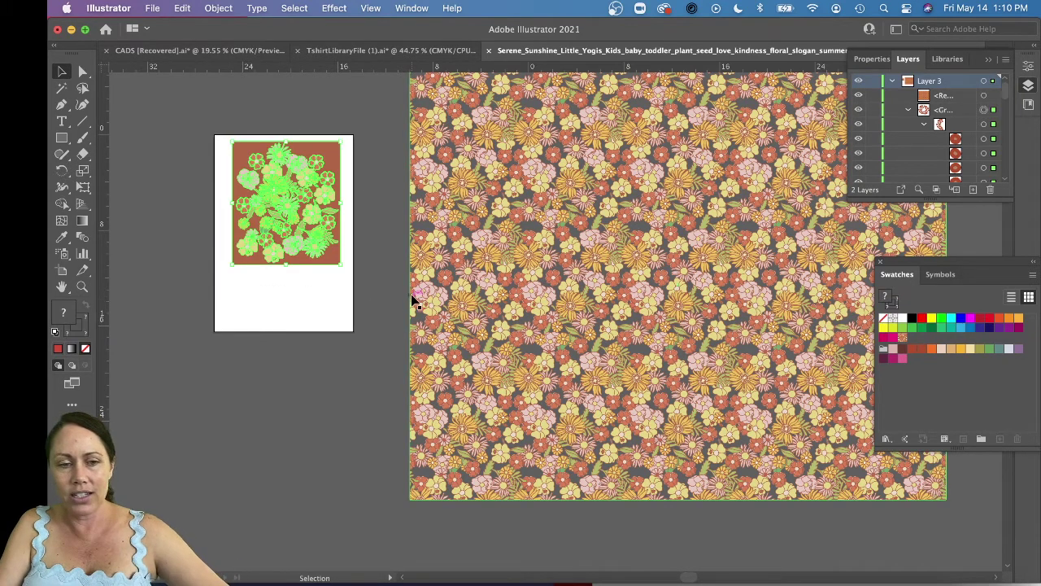
click(903, 340)
drag(903, 342, 250, 423)
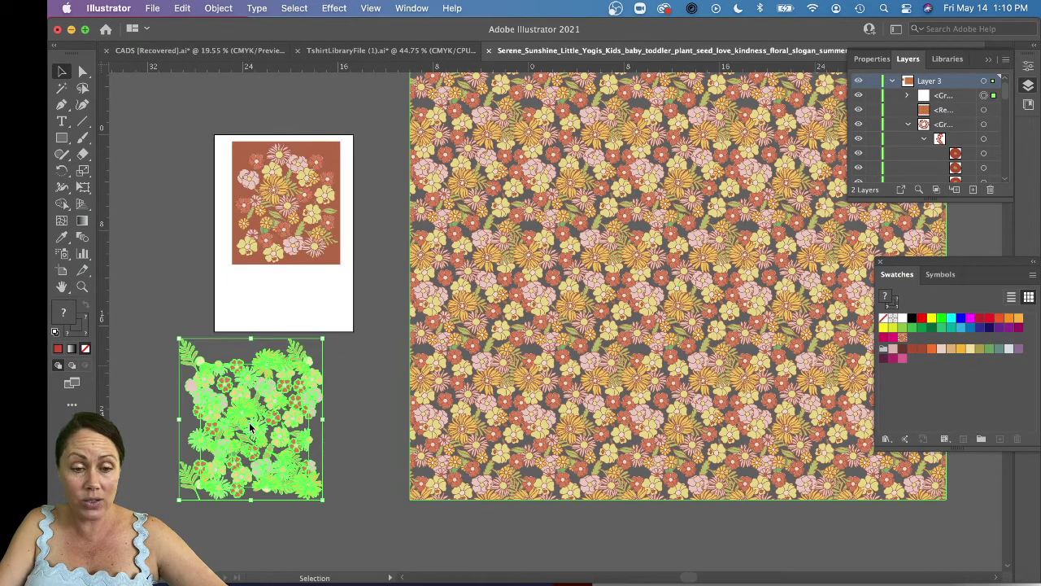
scroll(249, 424, up, 3)
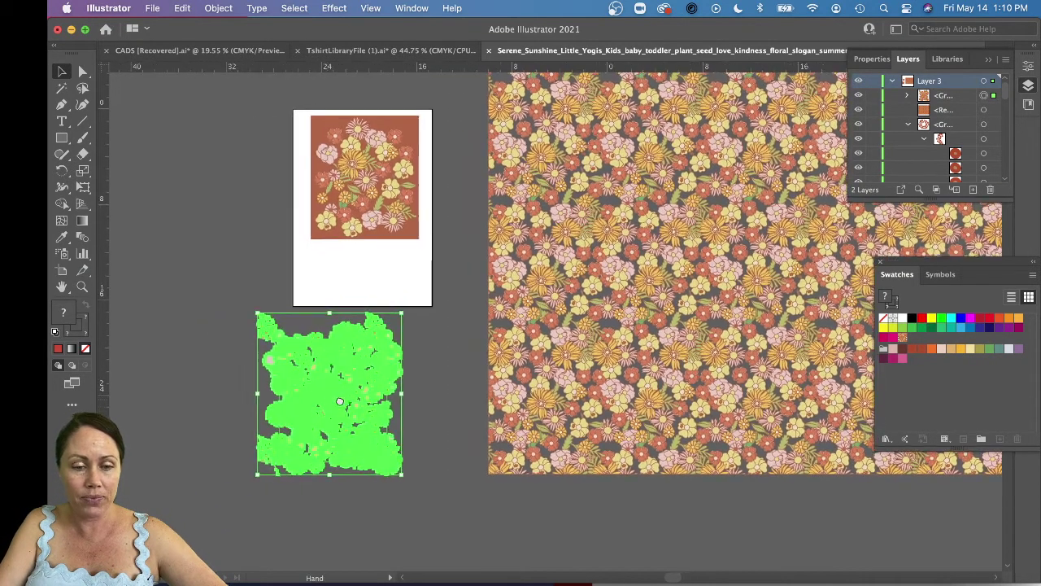
key(z)
click(425, 418)
key(v)
click(426, 418)
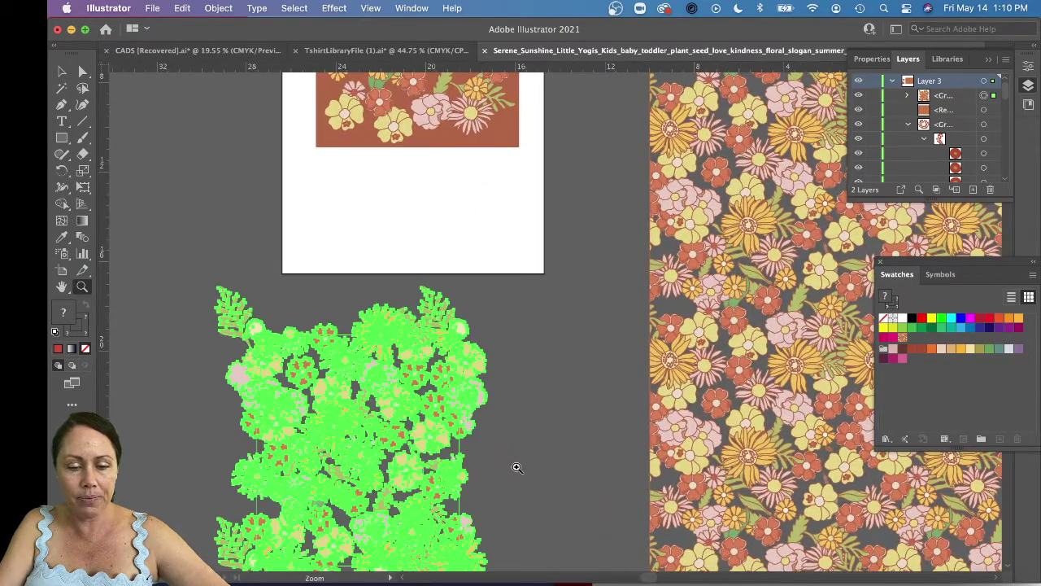
drag(547, 486, 569, 418)
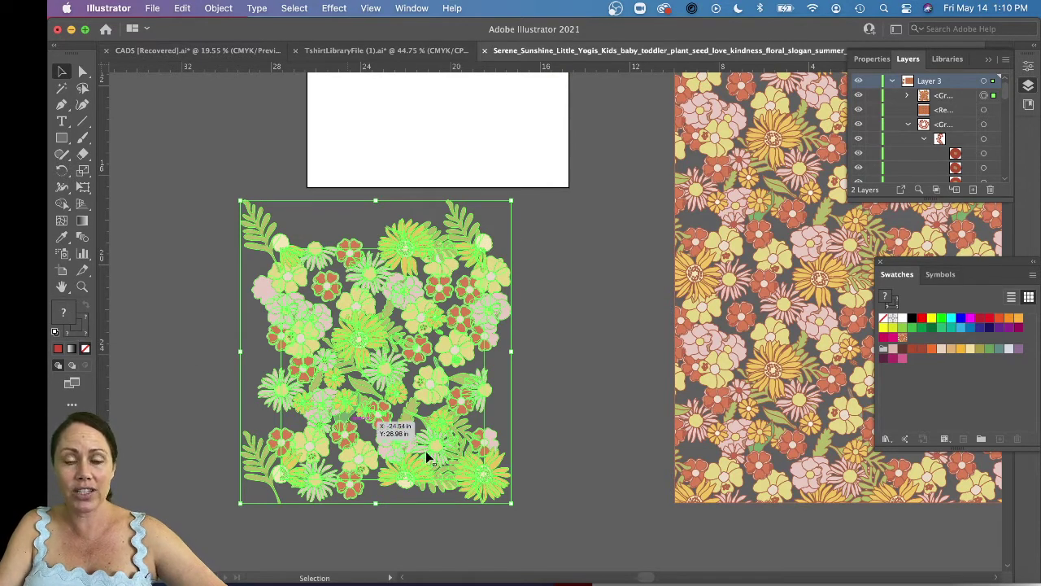
- Try to directly select the placed tile's invisible bounding rectangle and paste a copy of it in front, then delete the pasted piece
key(a)
click(497, 364)
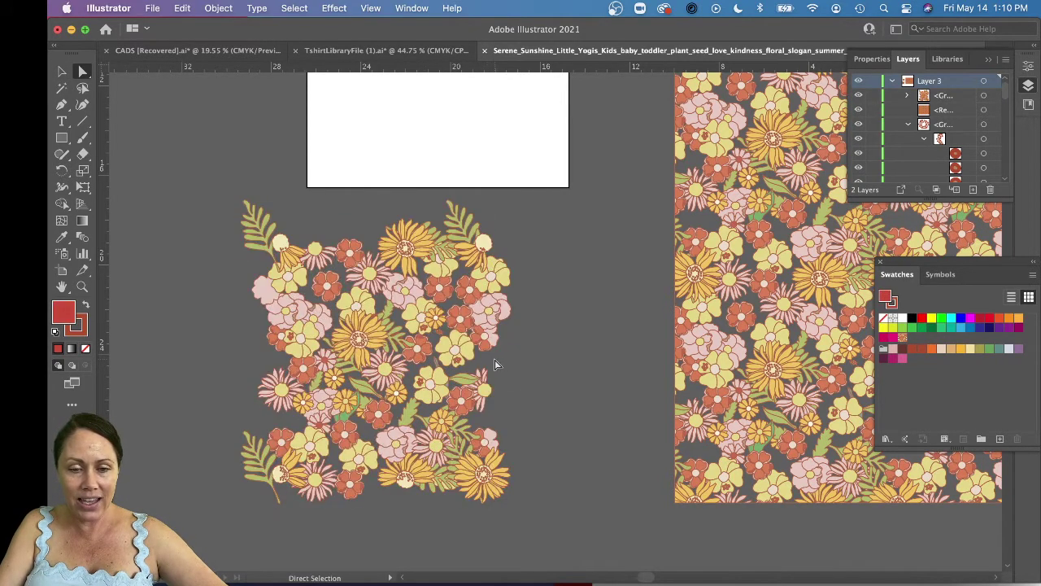
click(485, 364)
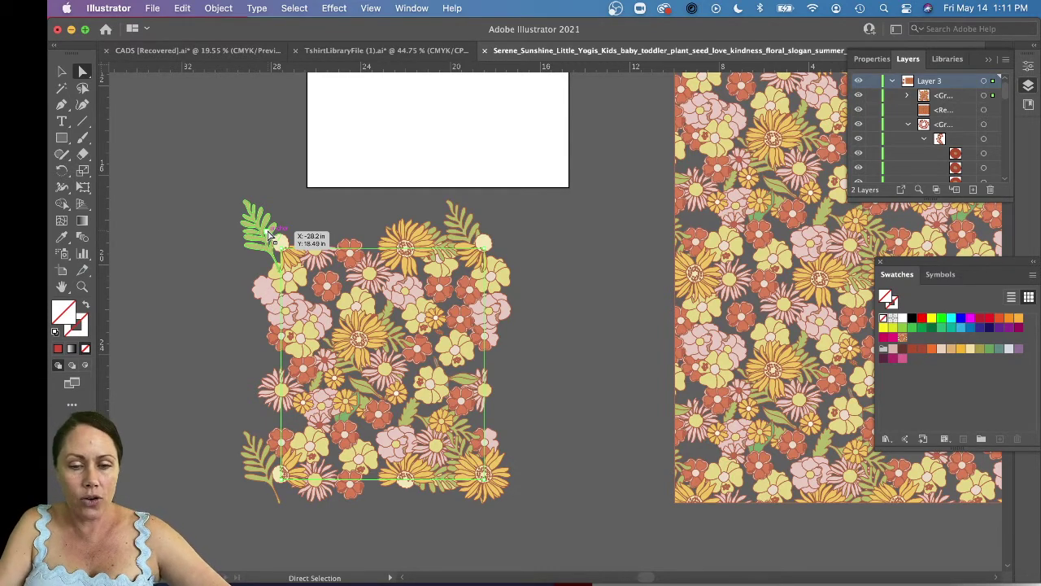
key(v)
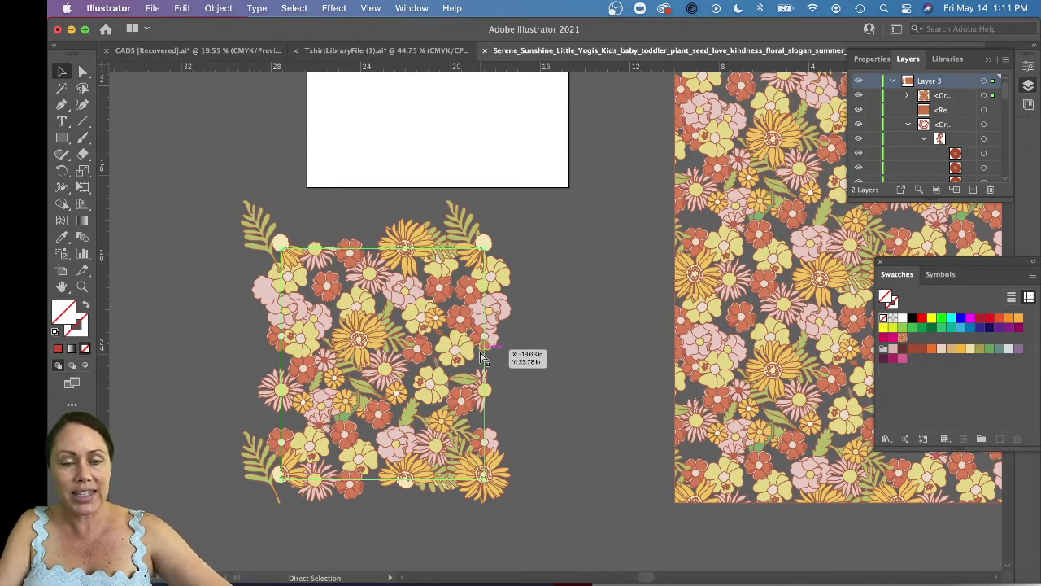
click(590, 338)
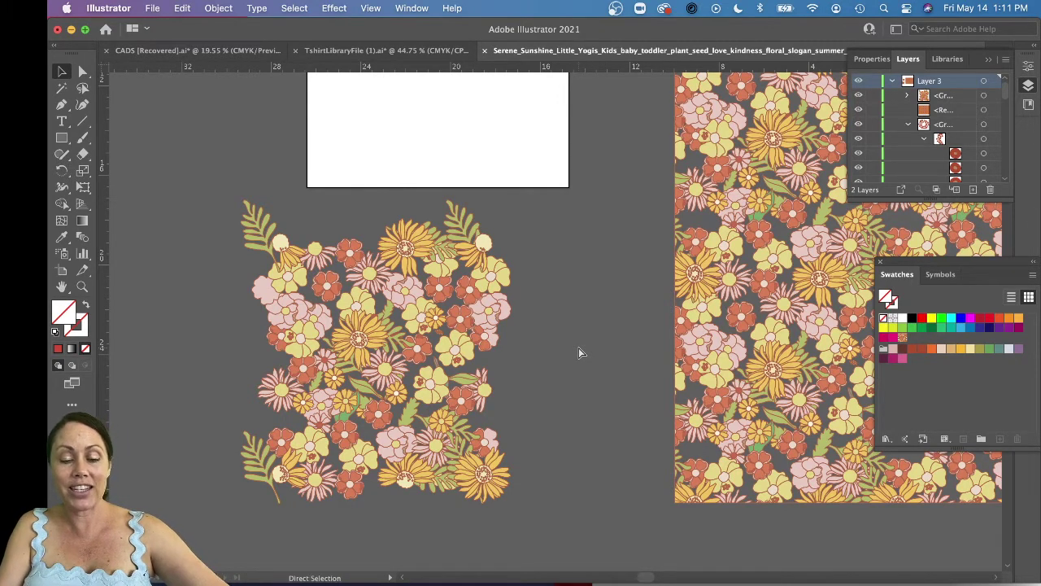
key(ctrl+f)
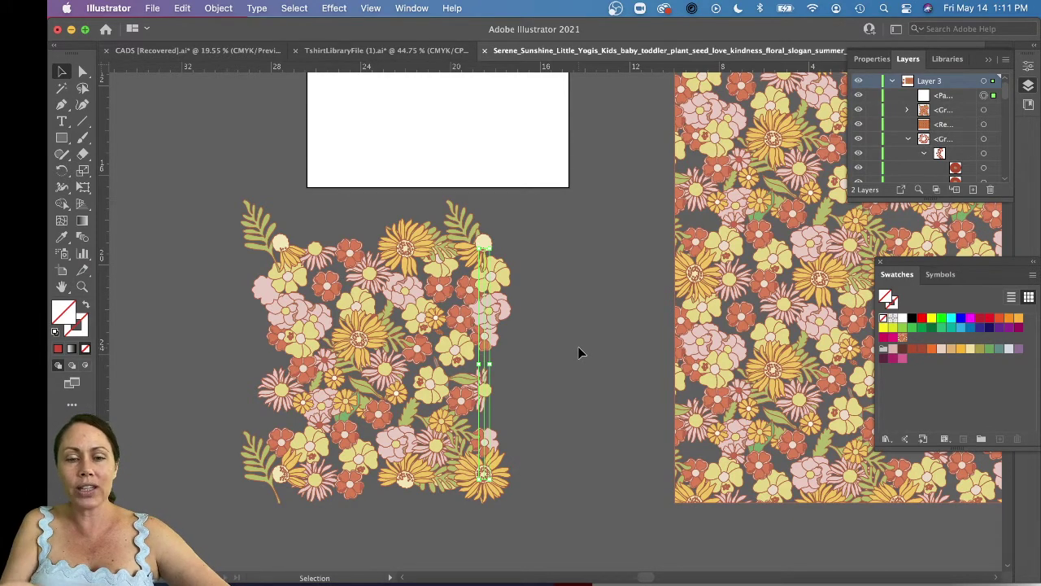
key(Delete)
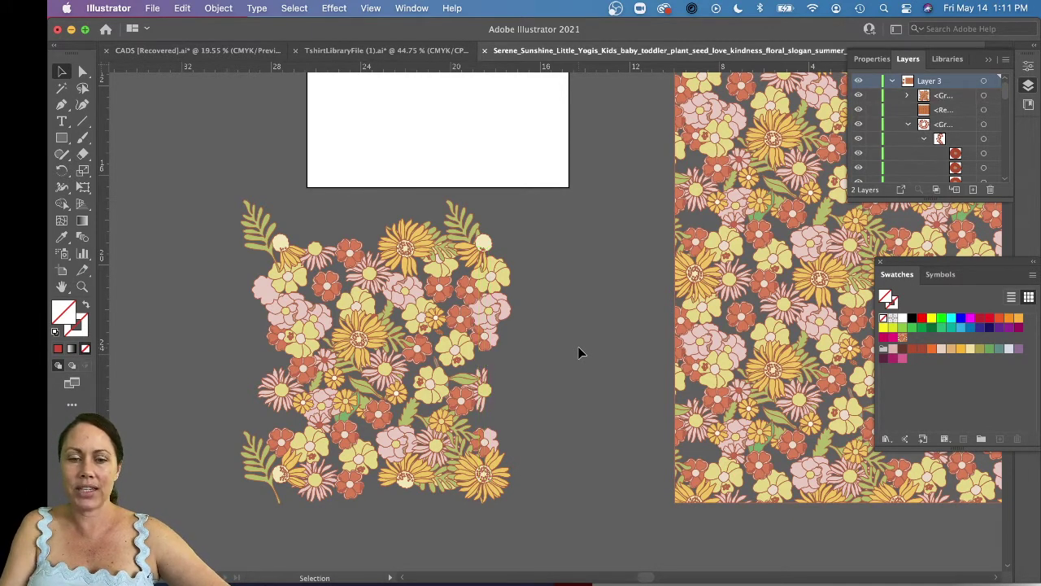
- Copy the tile's bounding rectangle from inside the pattern group and paste it in place in front of the whole group
click(486, 359)
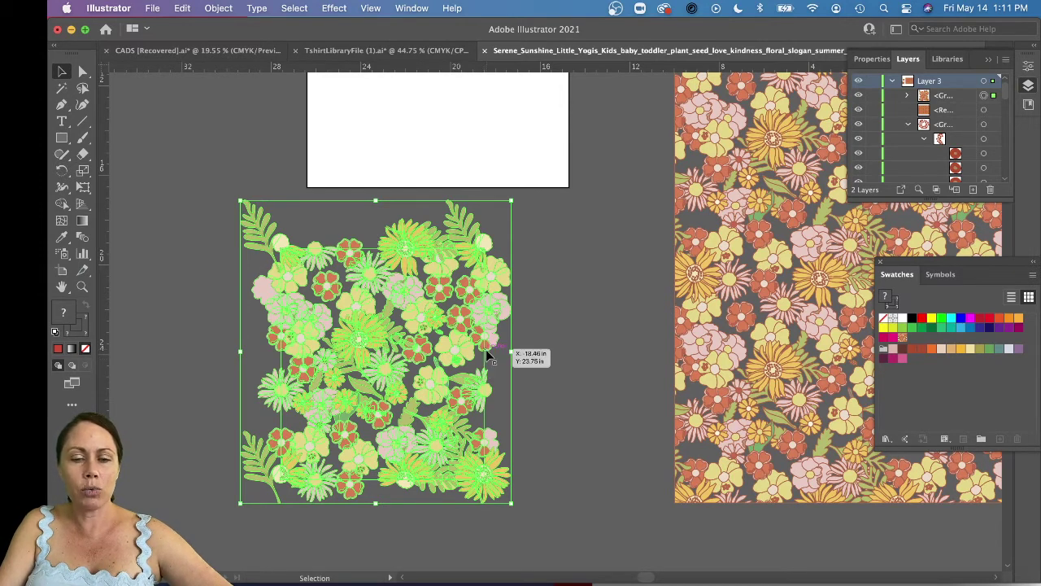
double_click(486, 365)
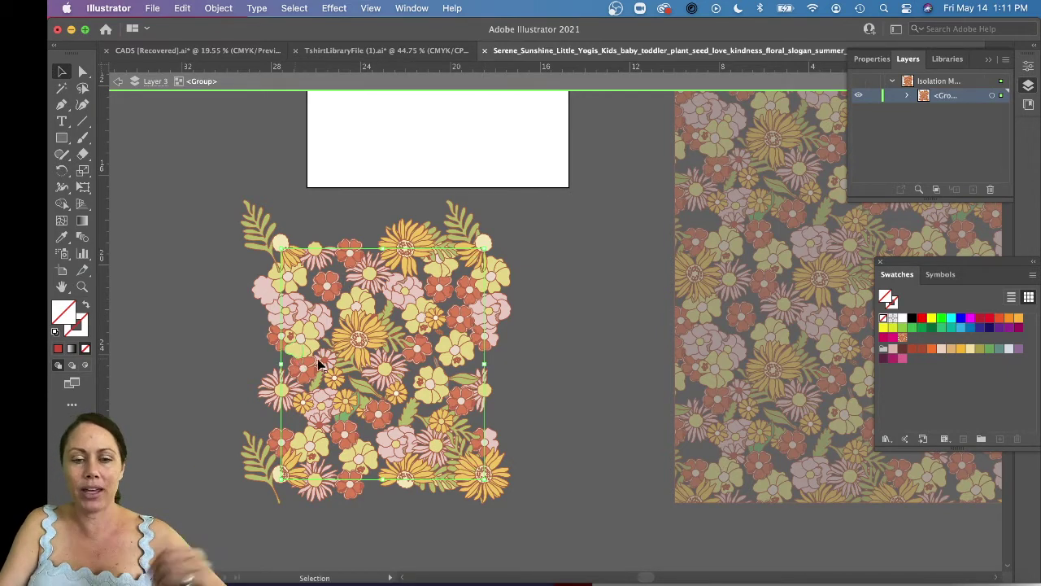
double_click(574, 360)
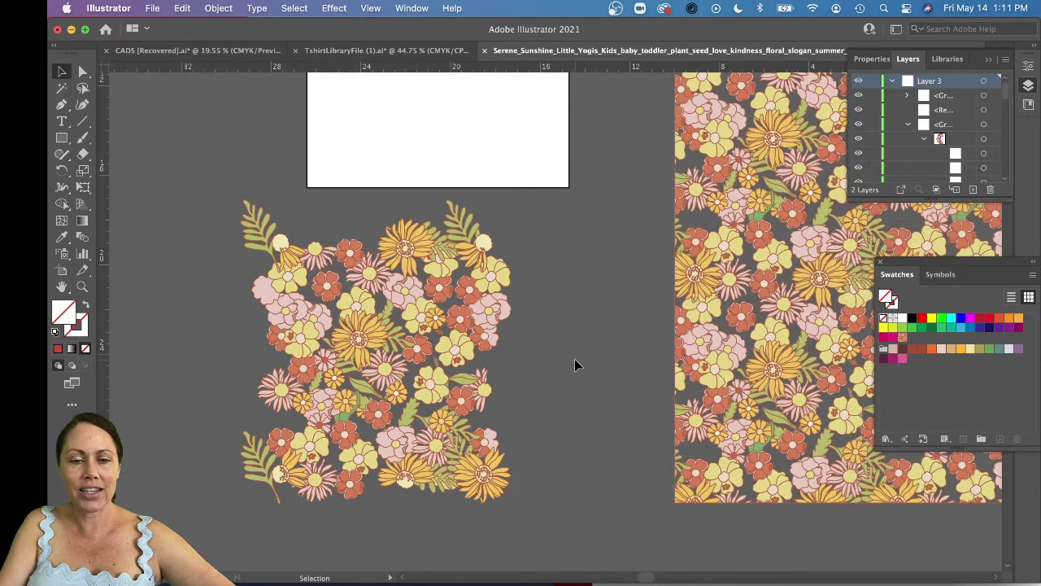
key(ctrl+f)
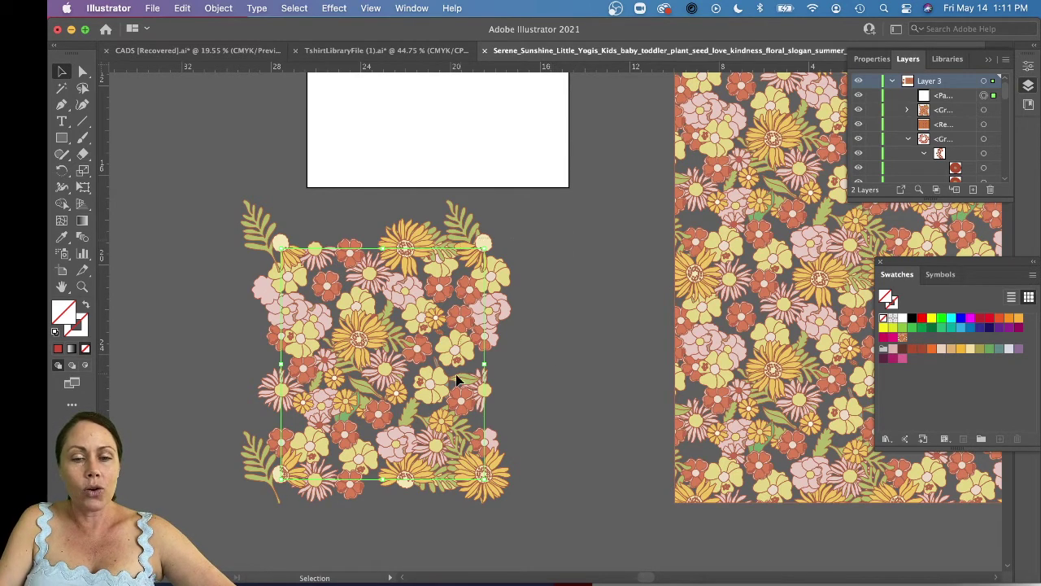
- Make a clipping mask from the pasted rectangle and the floral group to crop the flowers to the tile bounds
click(333, 411)
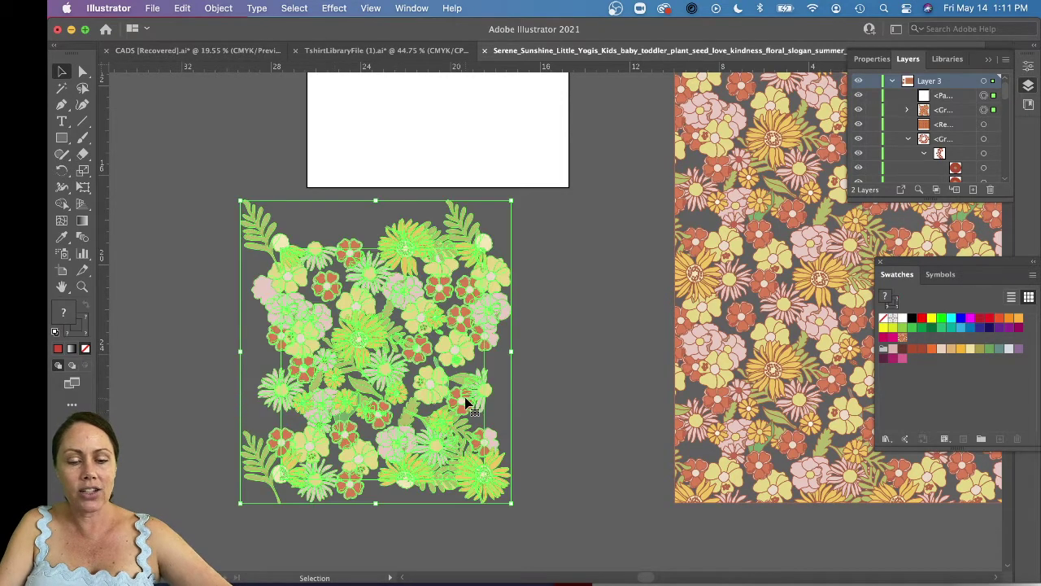
key(super+7)
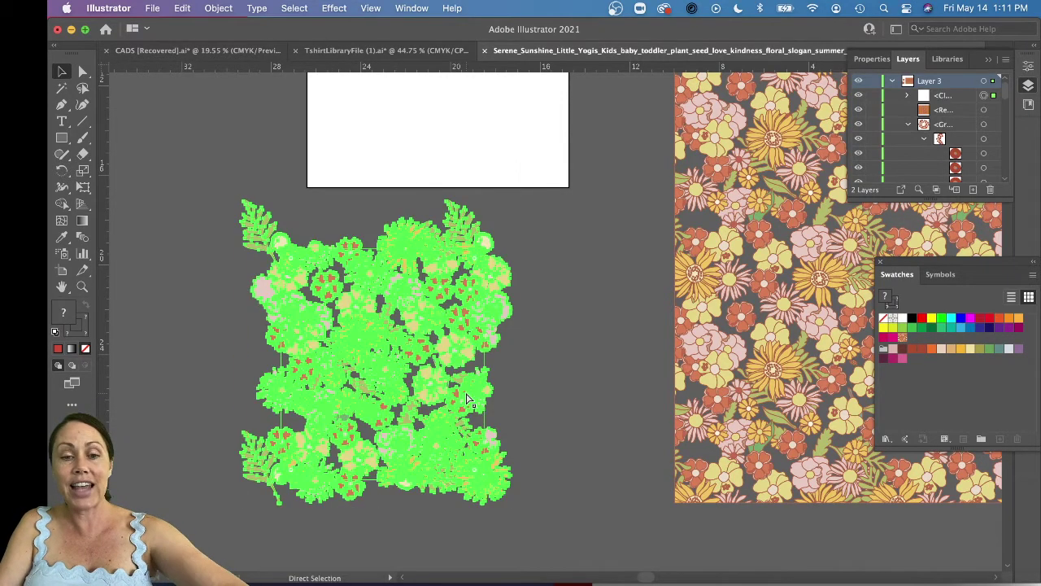
click(529, 359)
- Duplicate the clipped tile directly beside its right edge
click(343, 363)
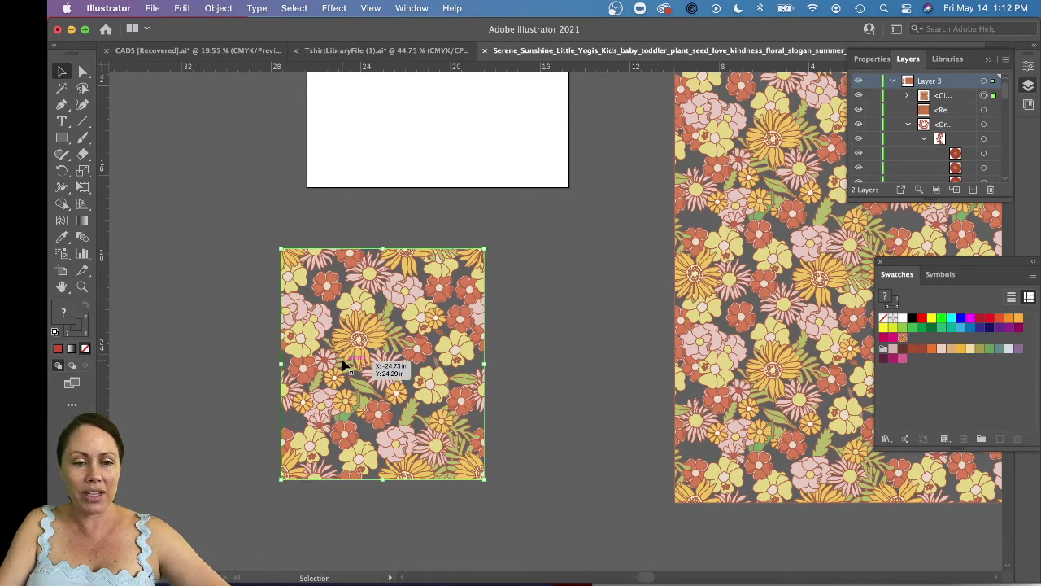
drag(342, 360, 523, 365)
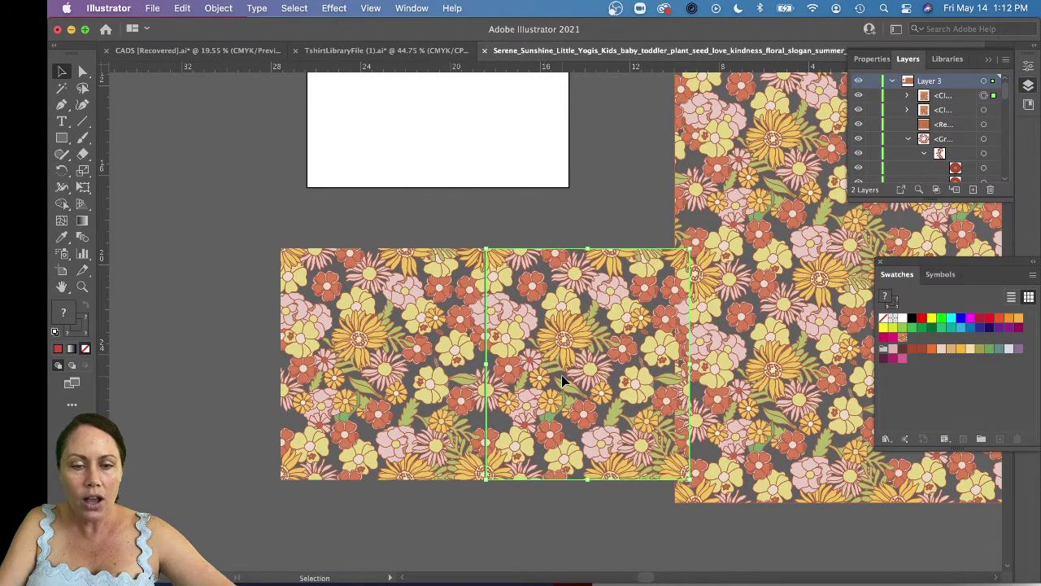
click(472, 195)
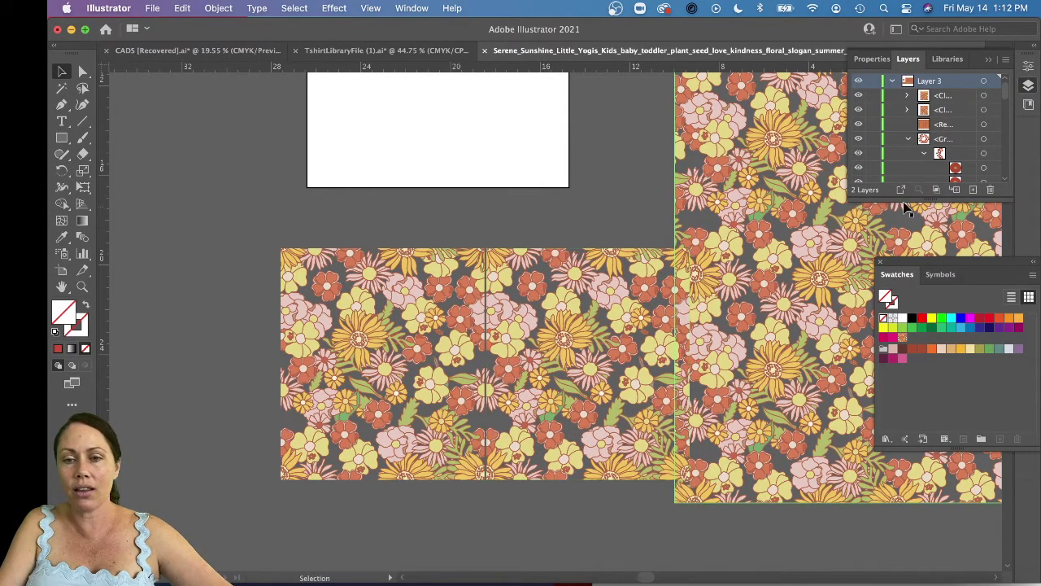
- Distribute the two tiles horizontally with 0 in spacing, using the left tile as the key object
click(405, 8)
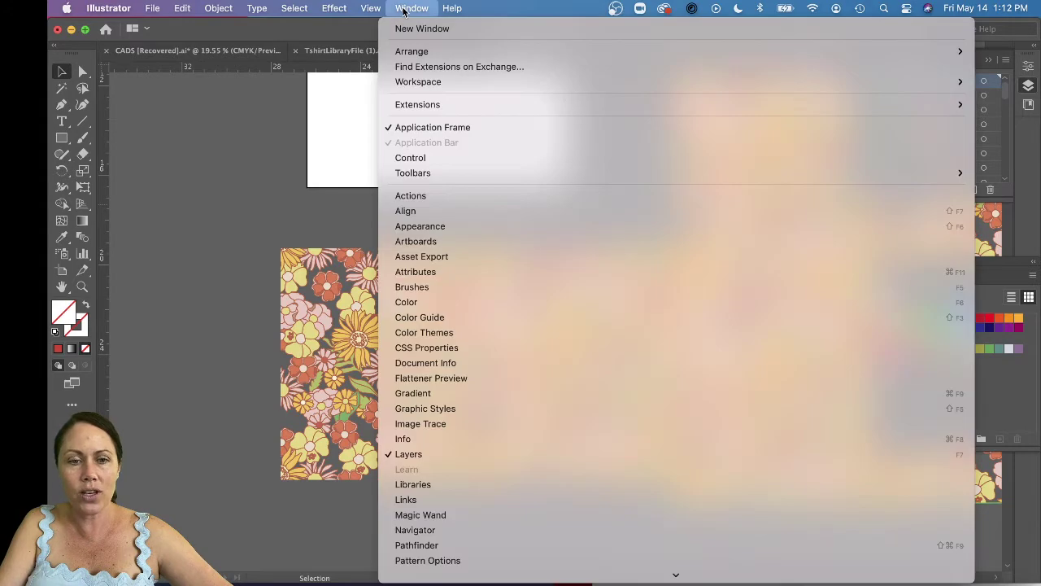
click(445, 210)
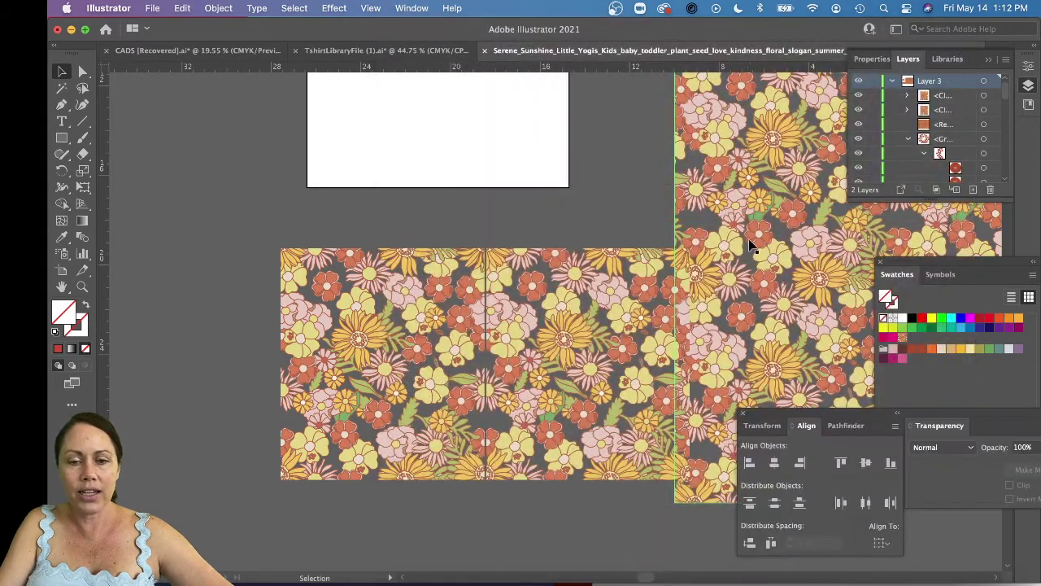
click(522, 377)
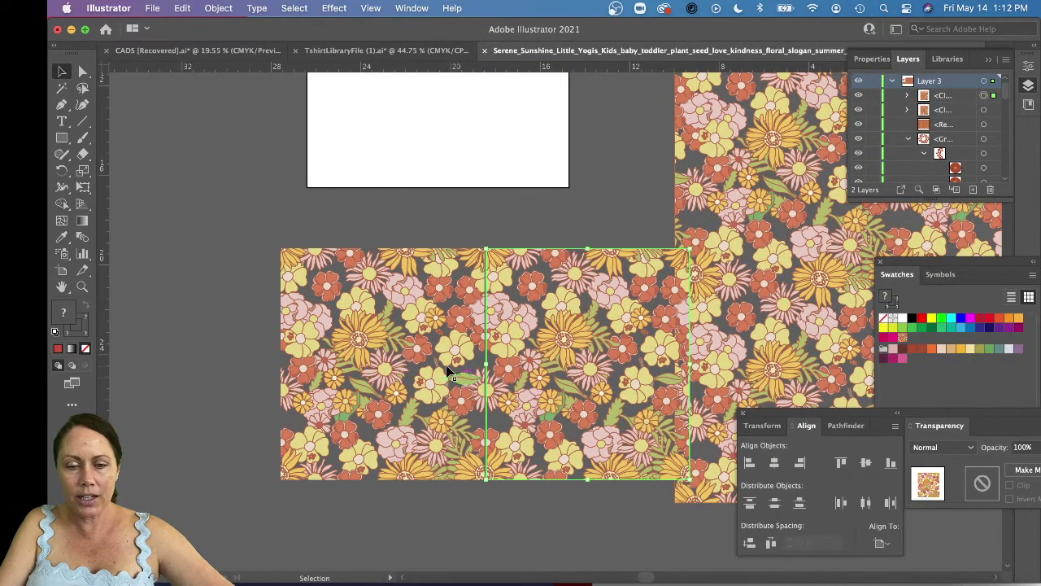
shift+click(448, 372)
click(381, 355)
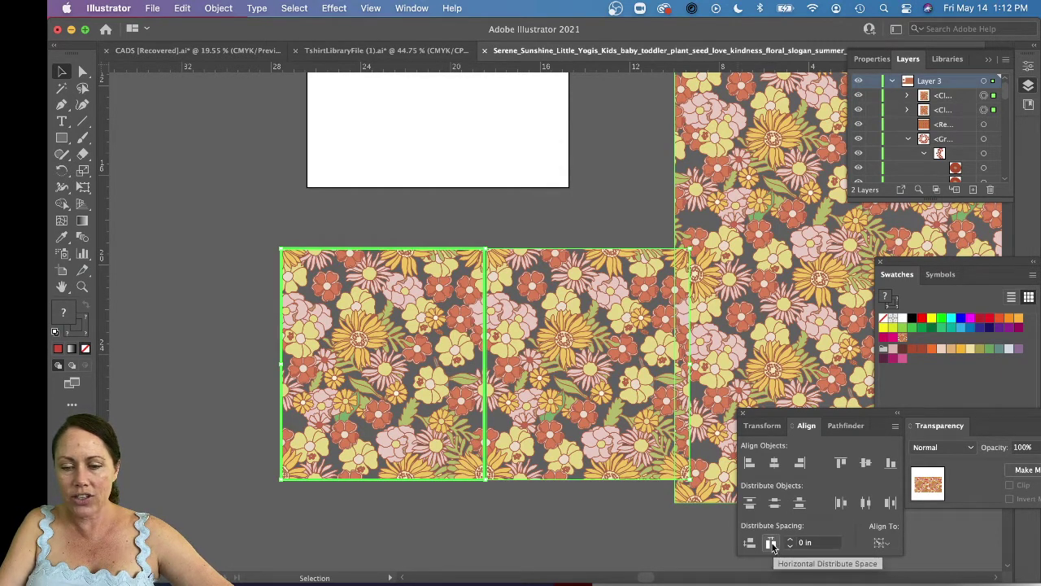
click(770, 543)
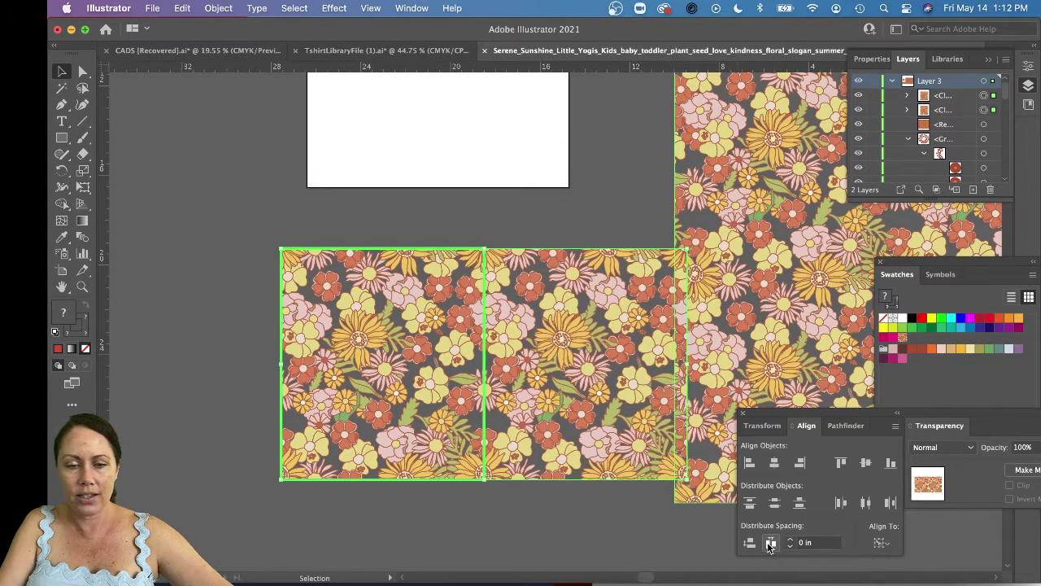
click(584, 528)
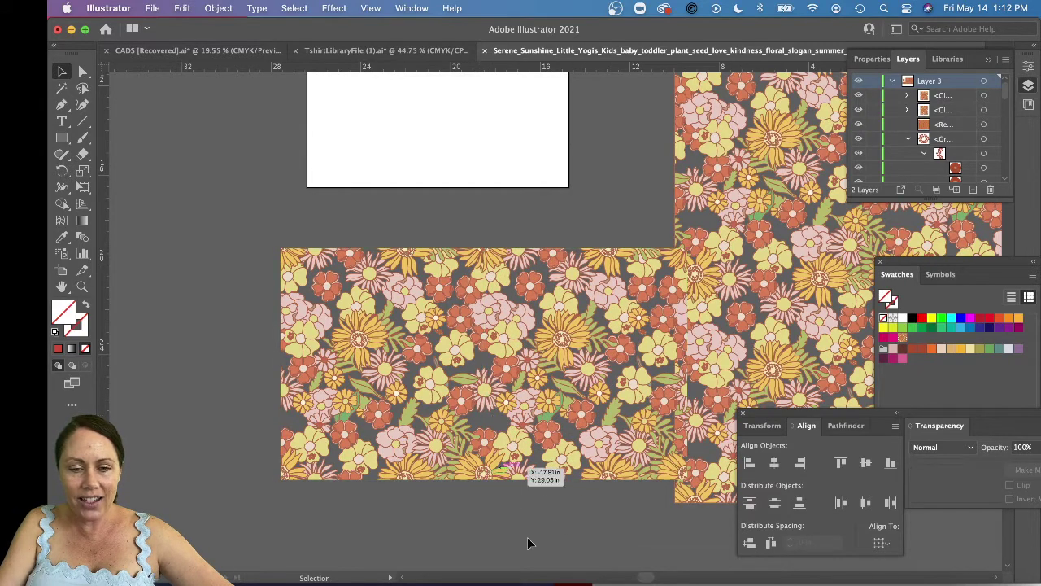
- Examine the seam between the two clipped tiles up close
key(z)
drag(474, 299, 616, 483)
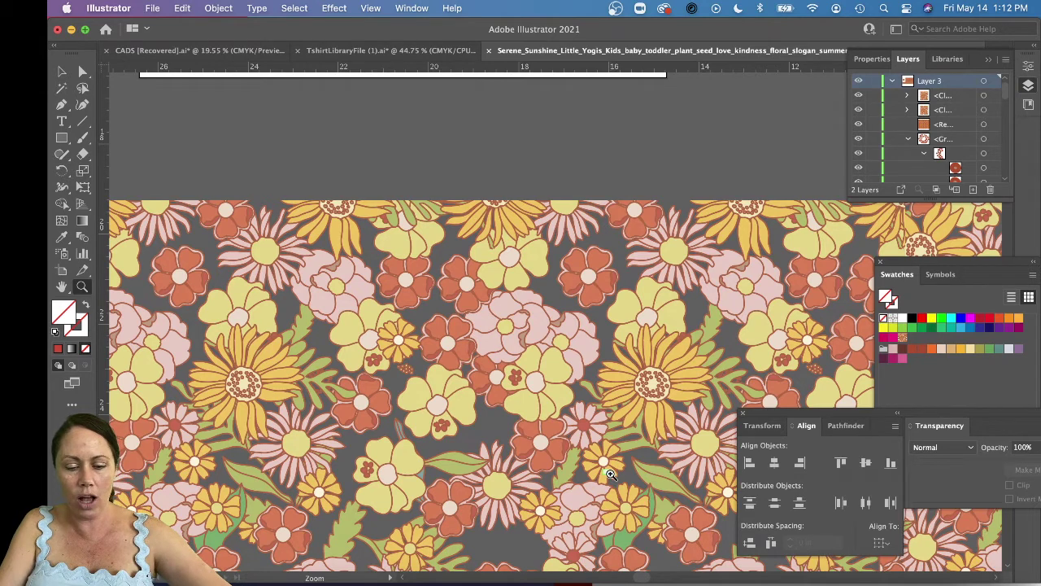
key(v)
click(388, 265)
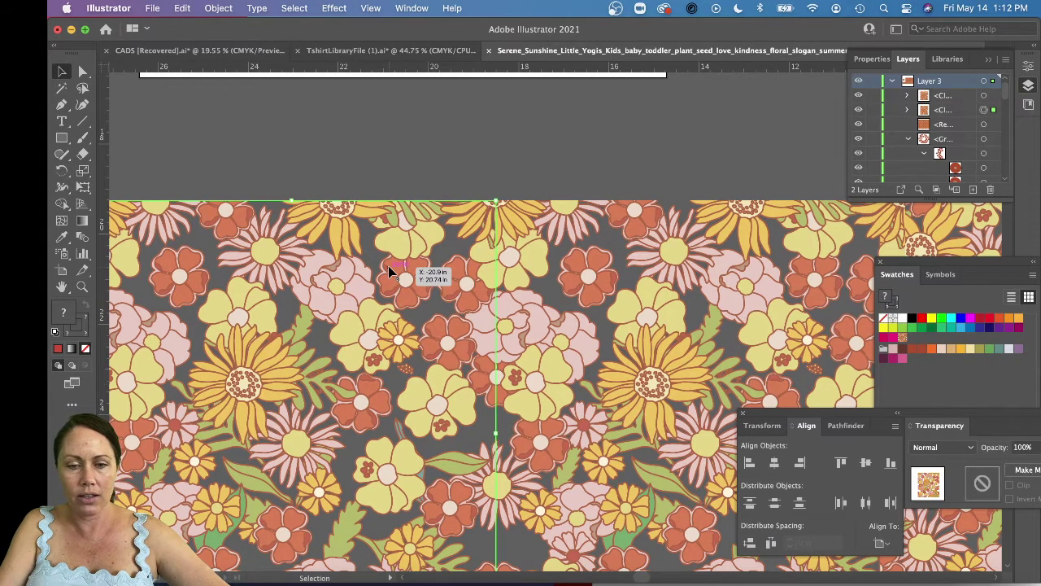
click(541, 144)
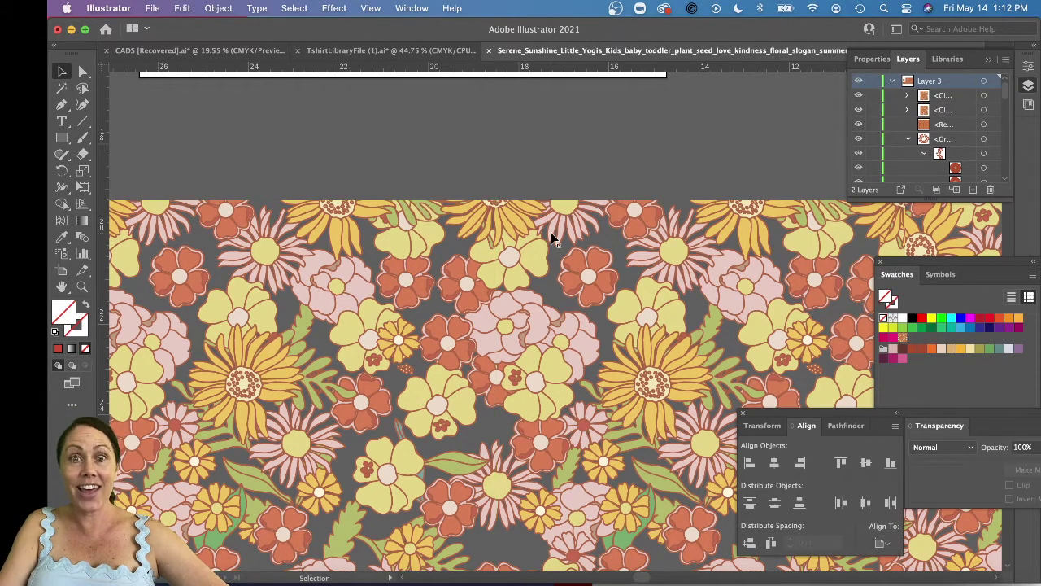
key(a)
key(super+minus)
key(super+minus)
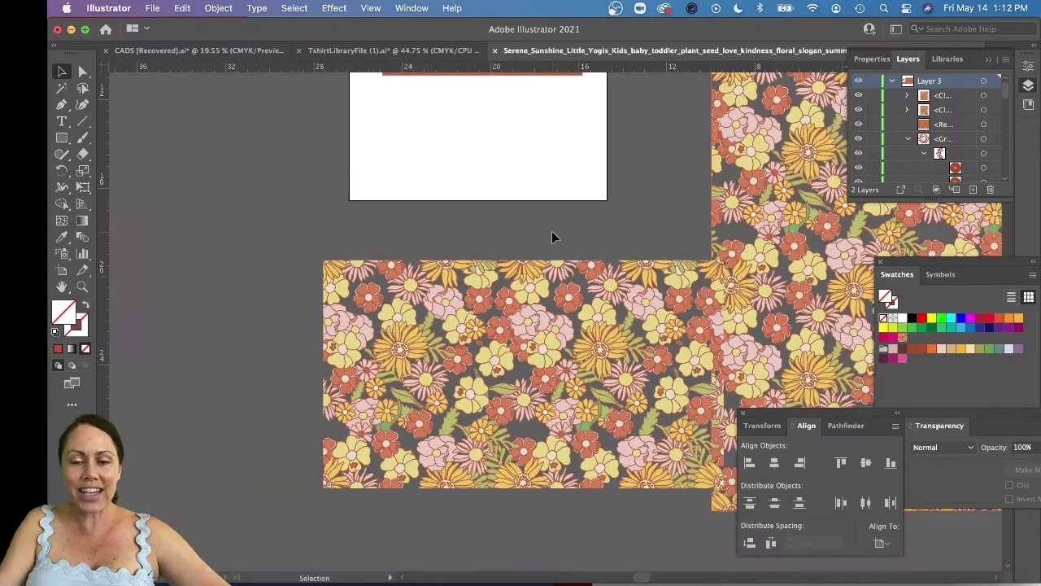
- Duplicate the pair of tiles directly beneath the originals to form a two-by-two block
scroll(578, 239, down, 5)
scroll(578, 240, right, 5)
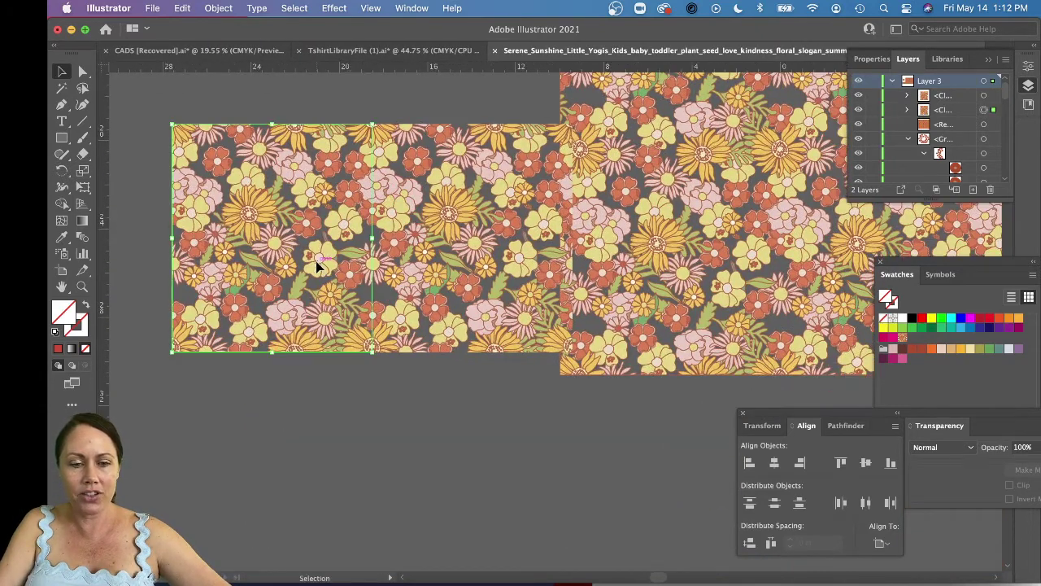
click(319, 265)
drag(435, 270, 406, 500)
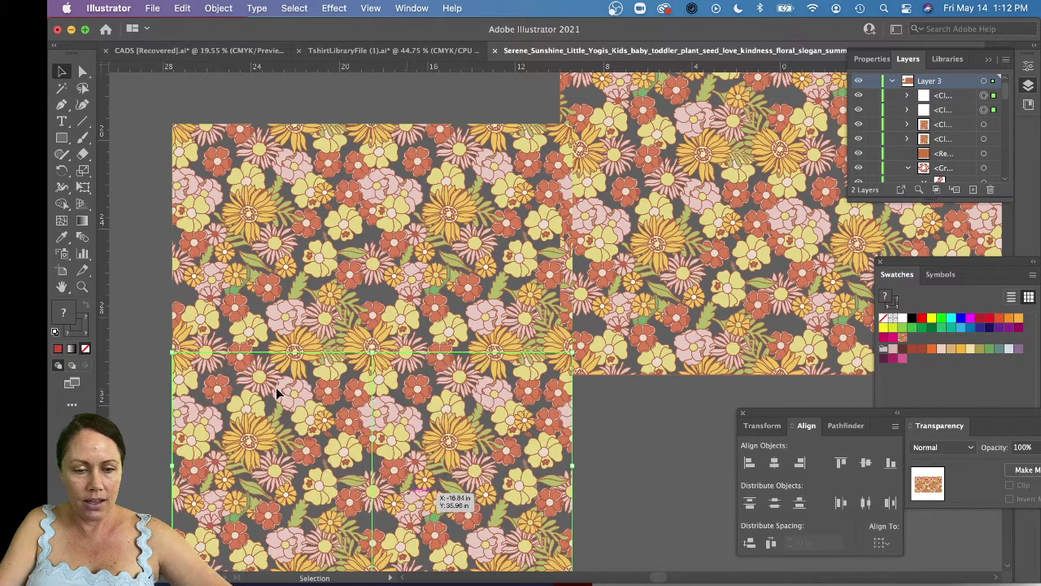
click(137, 334)
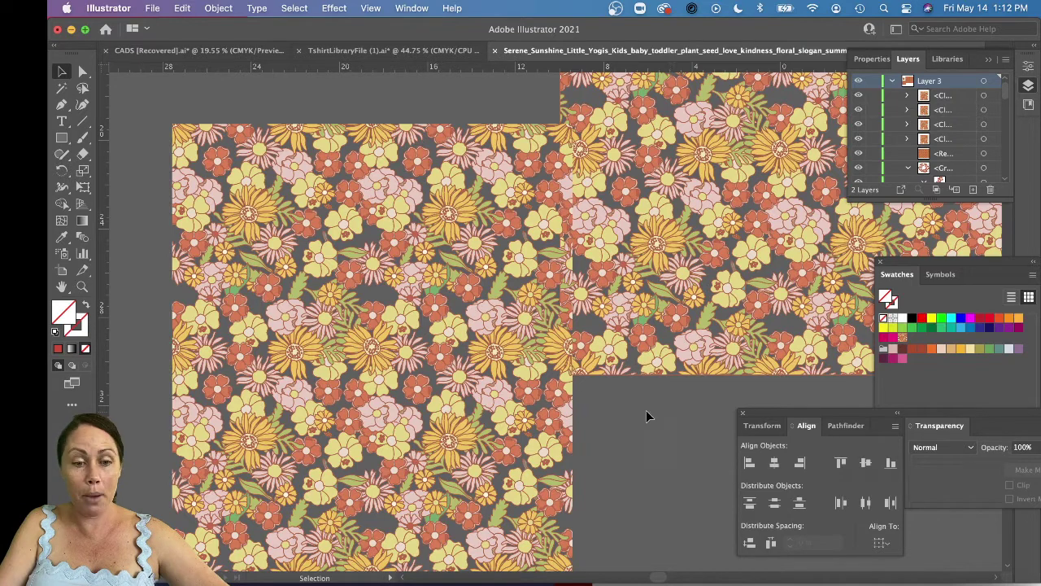
- Pull the upper-left clipped tile out of the two-by-two block and delete the other three copies
drag(298, 406, 409, 437)
click(405, 296)
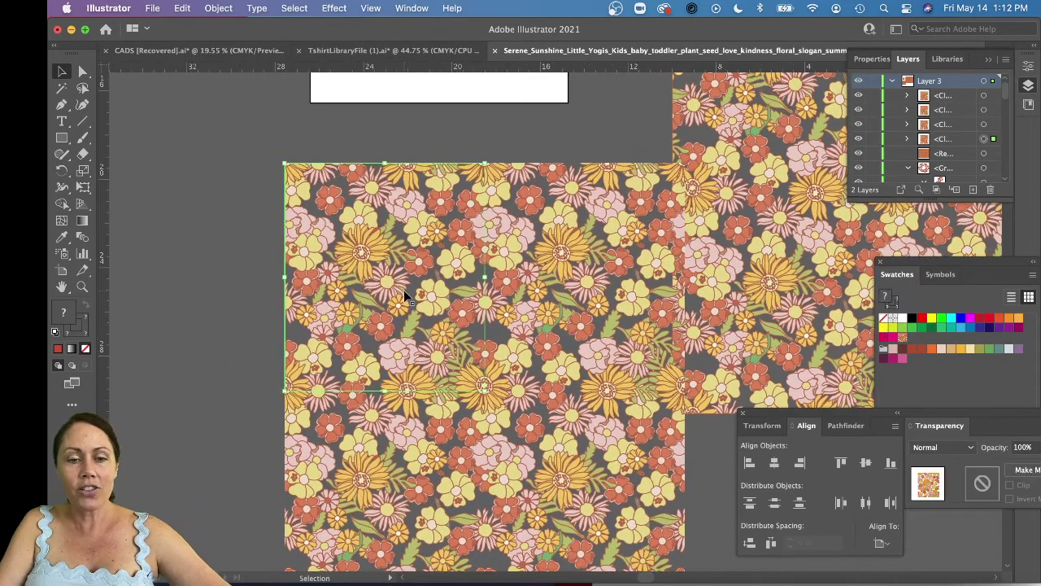
drag(405, 296, 288, 258)
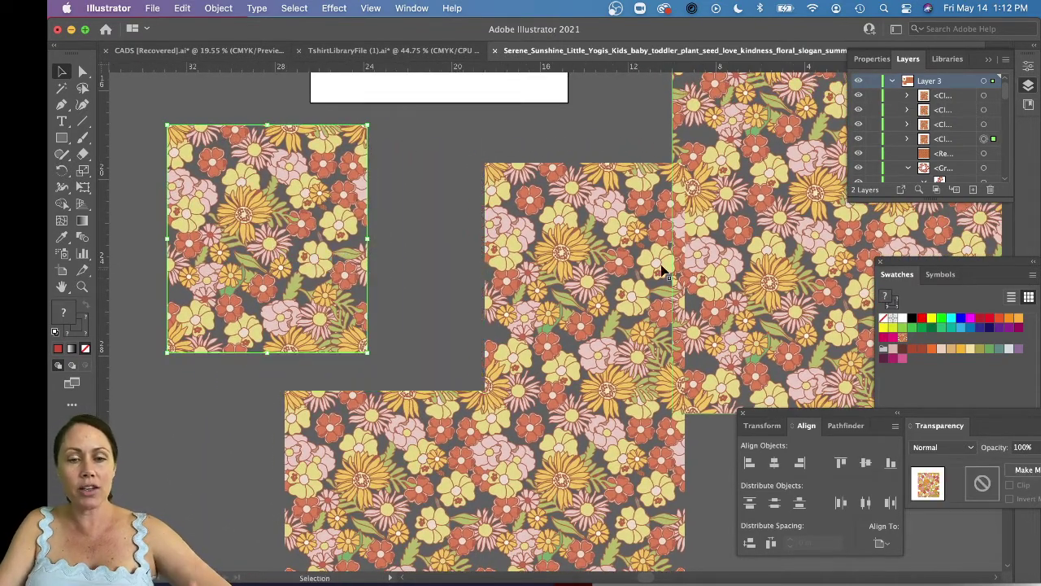
click(602, 282)
key(Delete)
click(603, 481)
key(Delete)
click(407, 453)
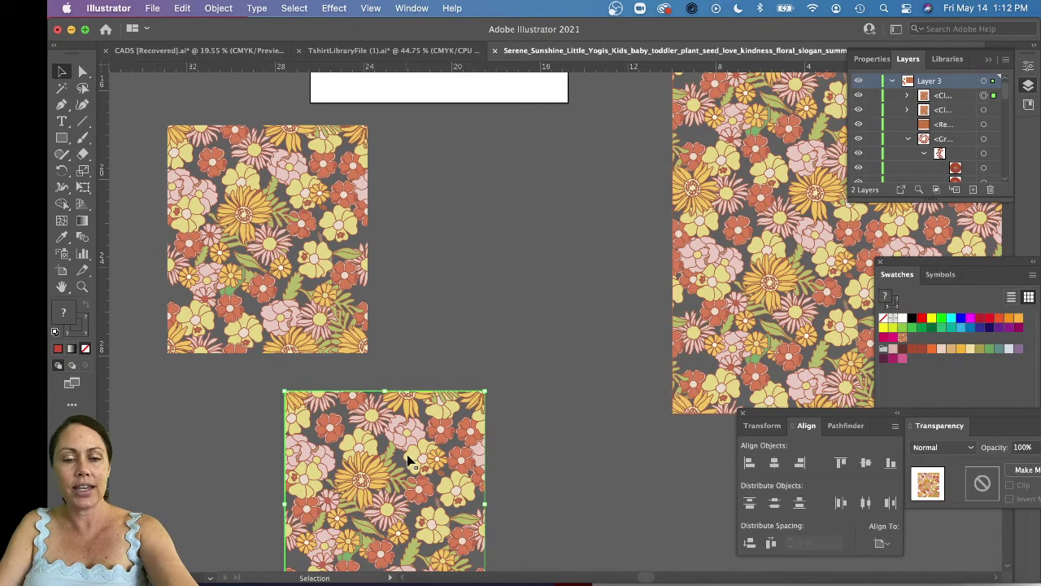
key(Delete)
- Move the remaining tile slightly toward the large pattern-filled rectangle and open its clip group in isolation mode
click(310, 278)
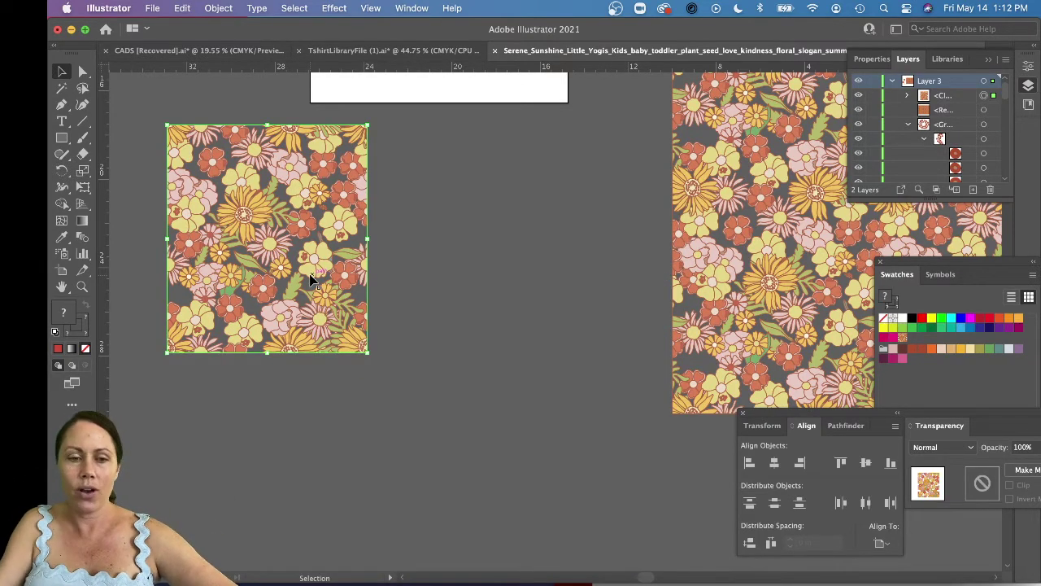
drag(310, 277, 383, 296)
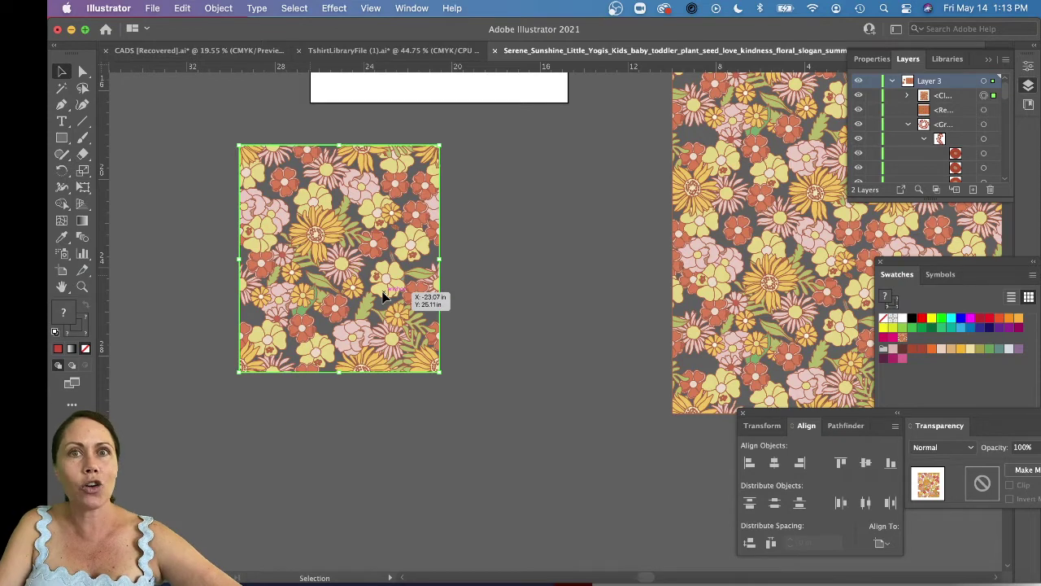
drag(383, 296, 383, 297)
double_click(383, 296)
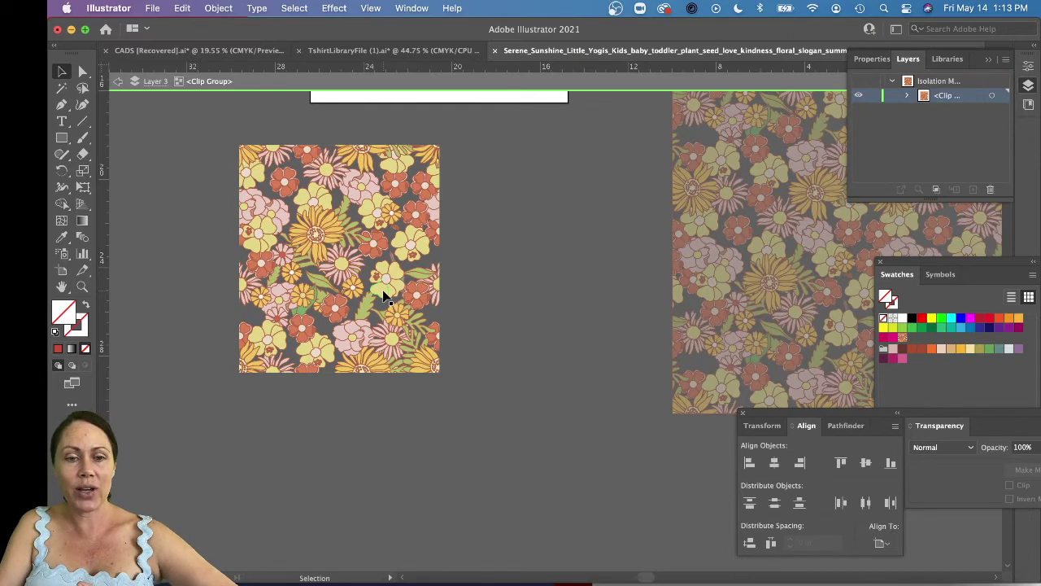
key(super+alt+7)
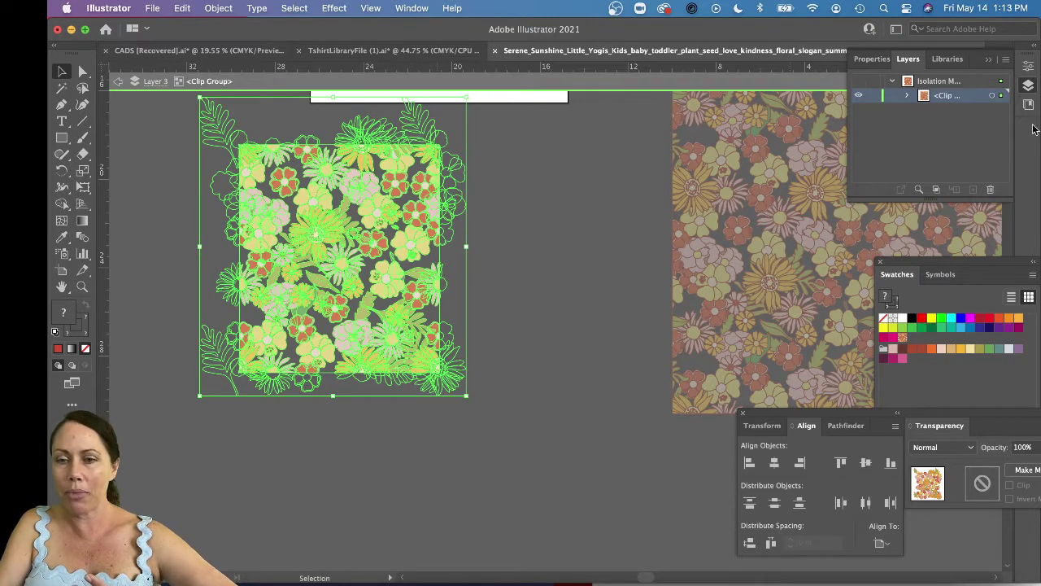
- Expand the clip group in a floating Layers panel and inspect its clipping path and nested artwork group
drag(910, 59, 604, 79)
click(681, 118)
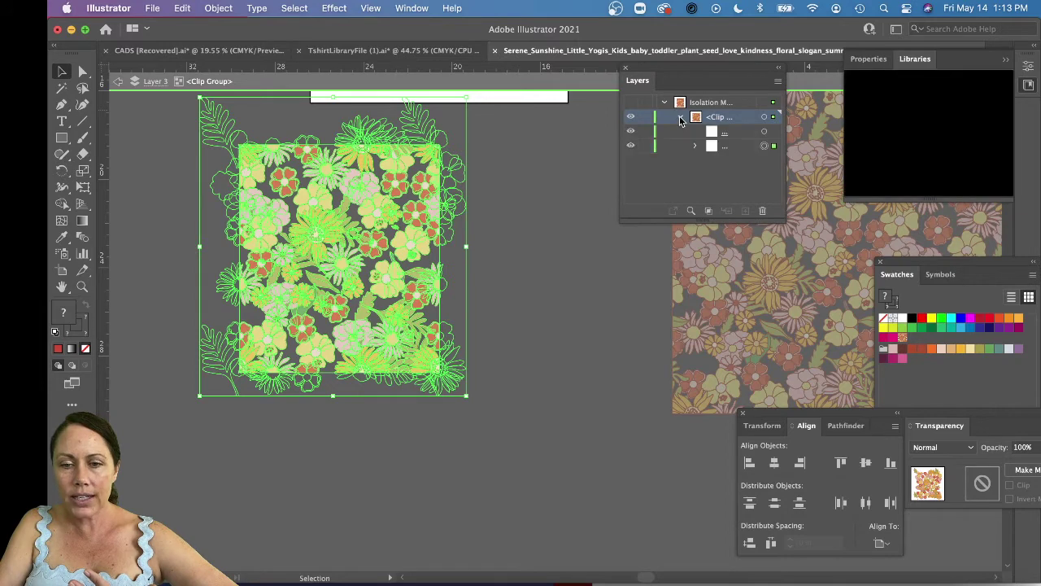
click(727, 145)
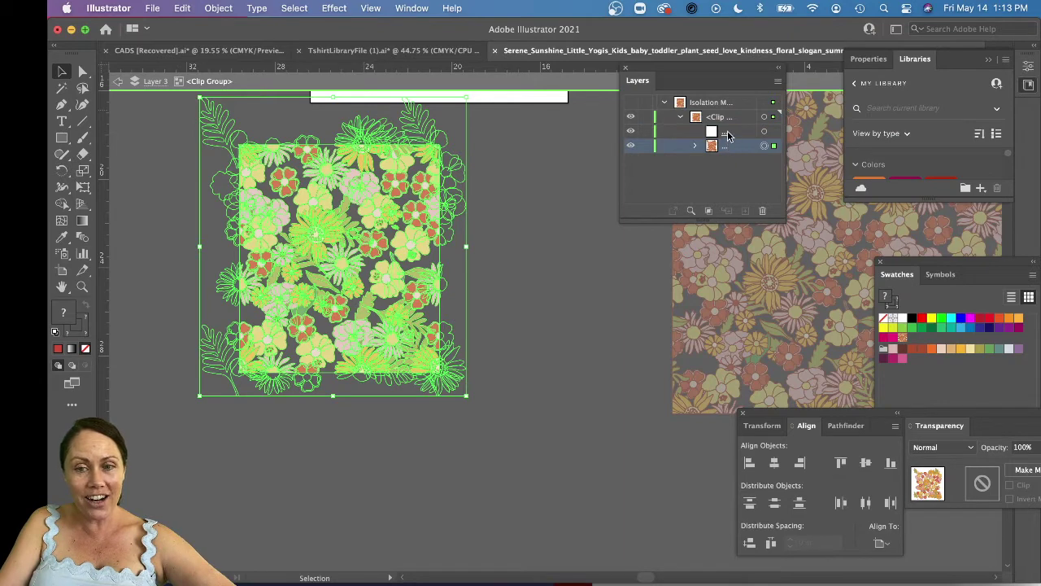
click(728, 133)
click(544, 229)
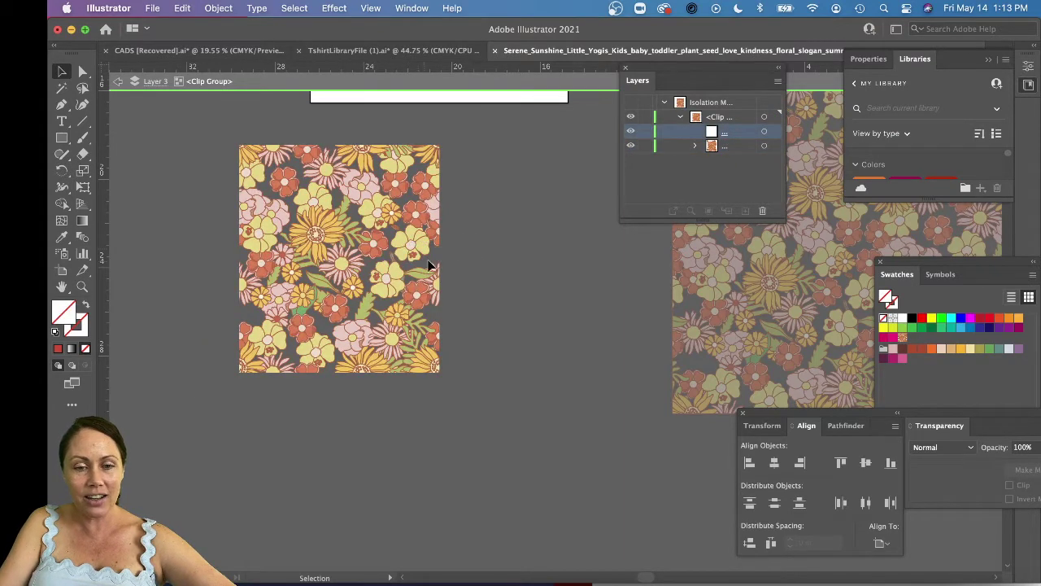
click(439, 259)
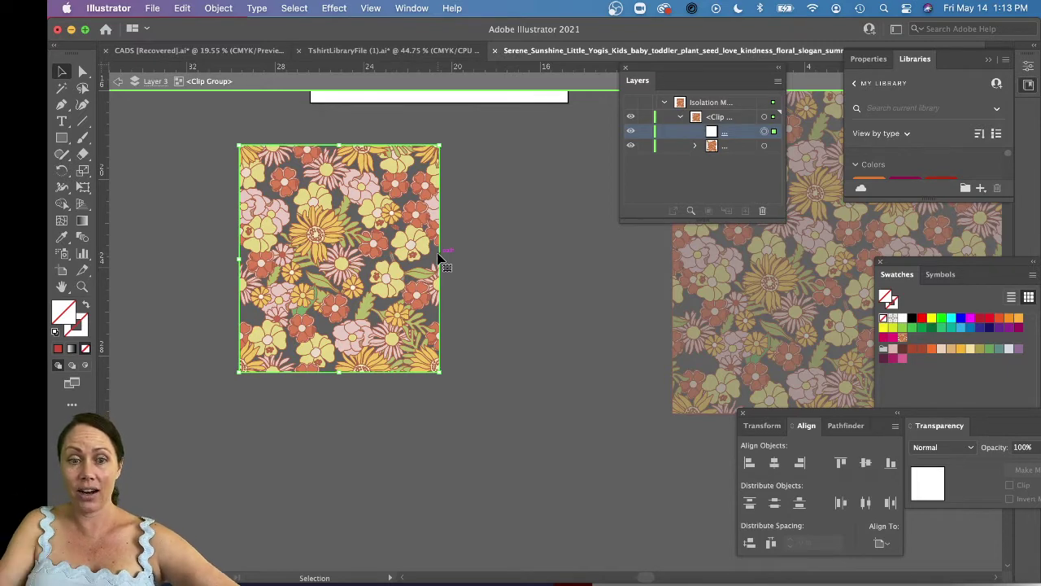
click(385, 236)
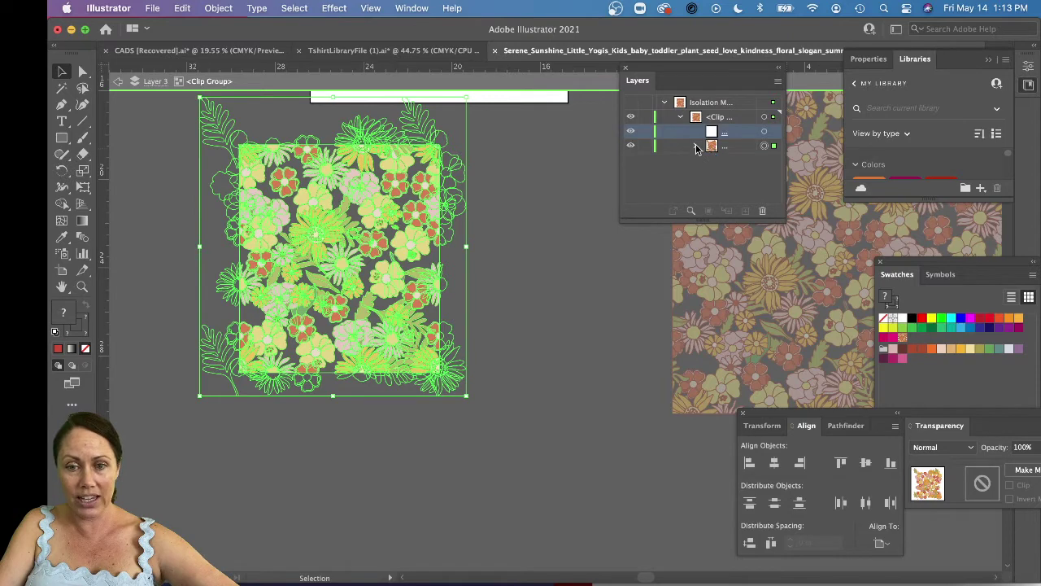
click(696, 147)
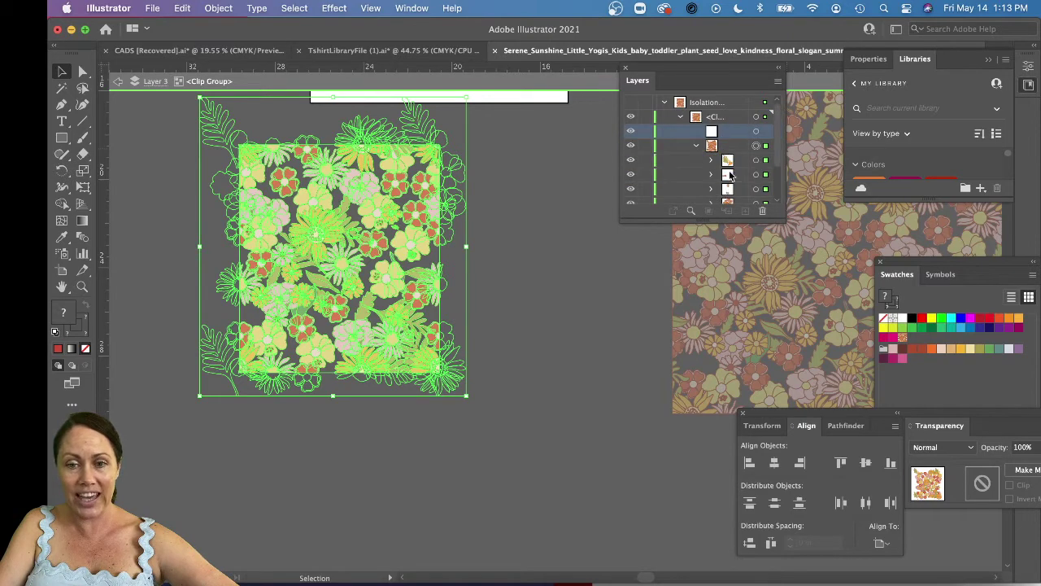
- Fill the unfilled background rectangle inside the tile's nested group with red, C 16.81 M 67.25 Y 64.55 K 4.39, and exit isolation mode
double_click(367, 236)
click(438, 261)
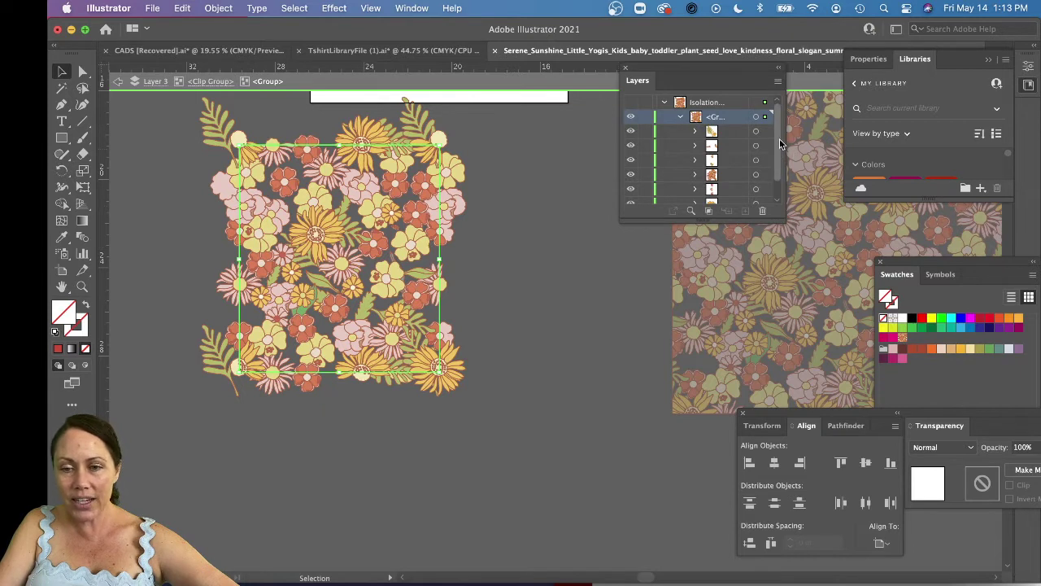
scroll(780, 147, down, 2)
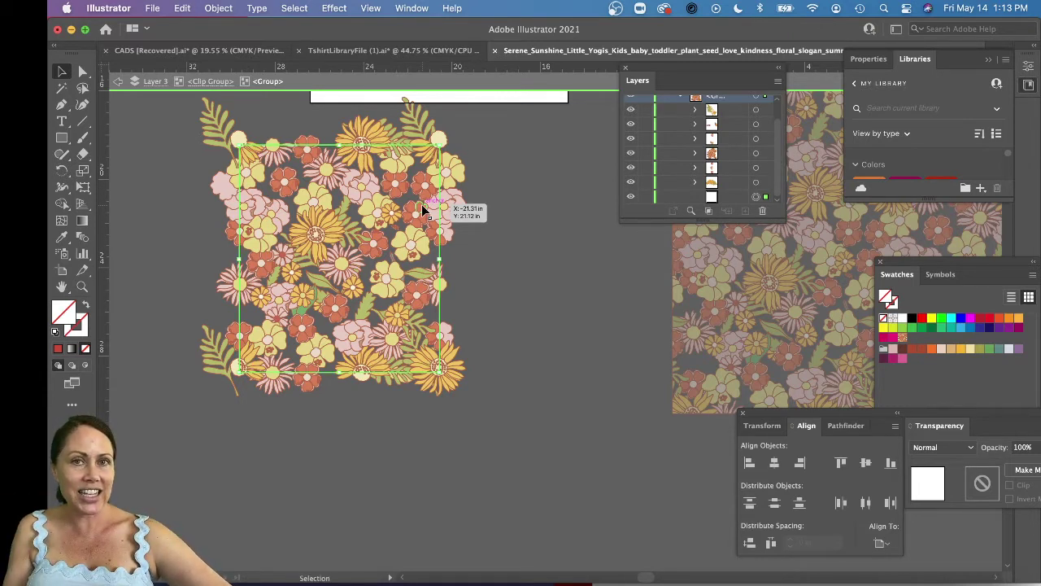
key(a)
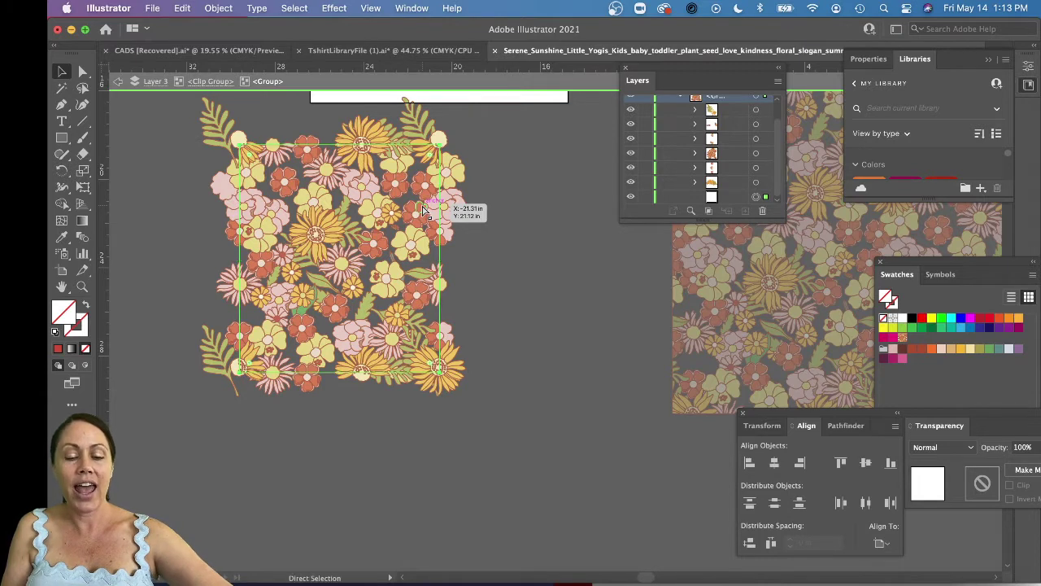
key(v)
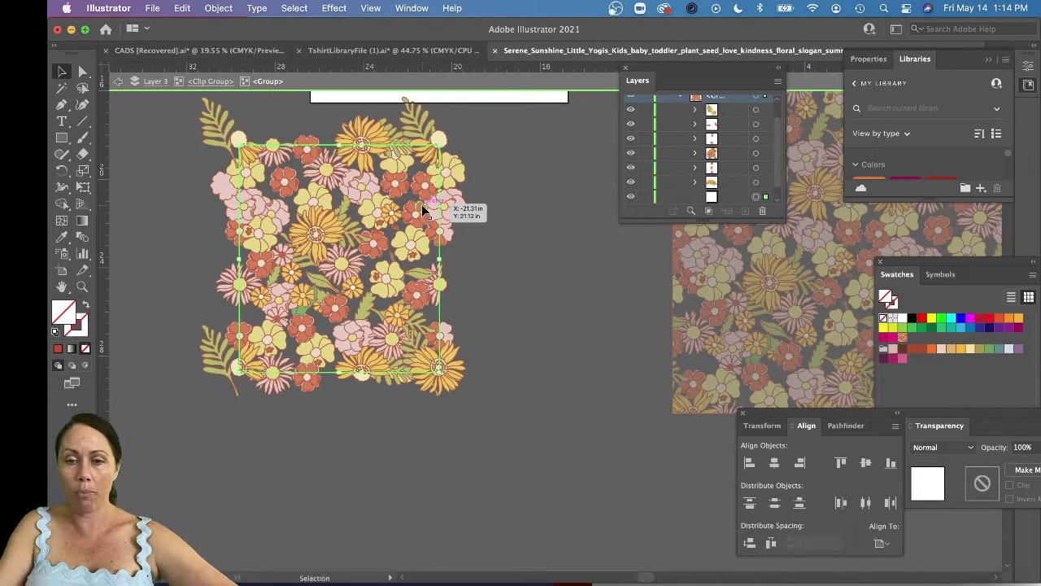
drag(777, 161, 777, 184)
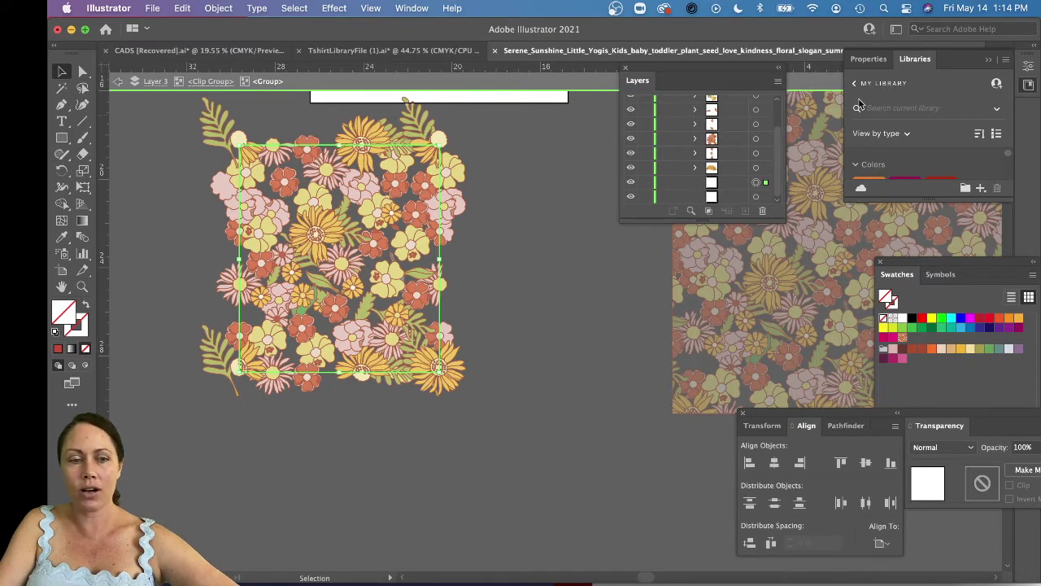
click(57, 349)
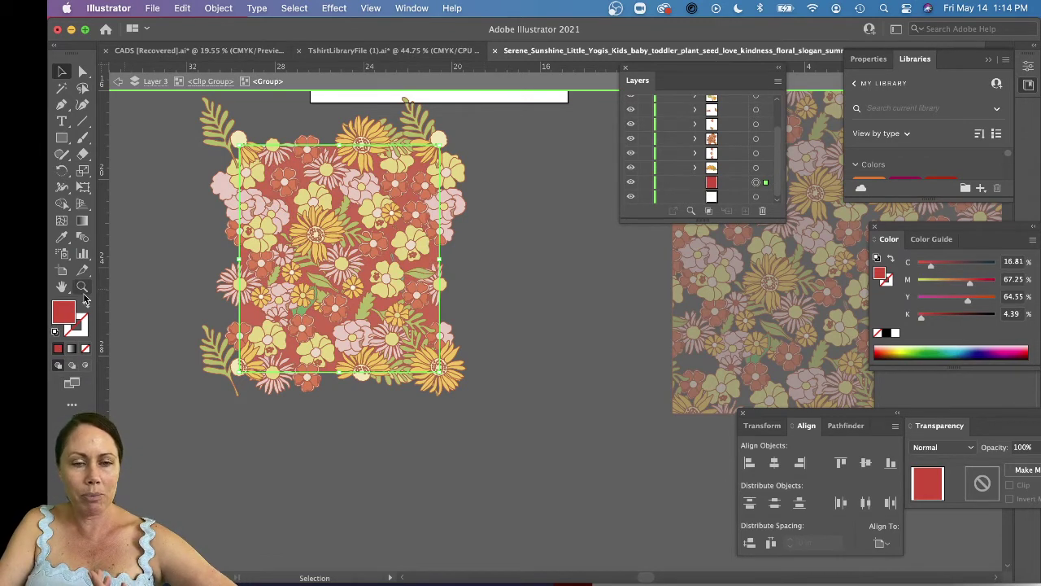
double_click(374, 428)
click(367, 312)
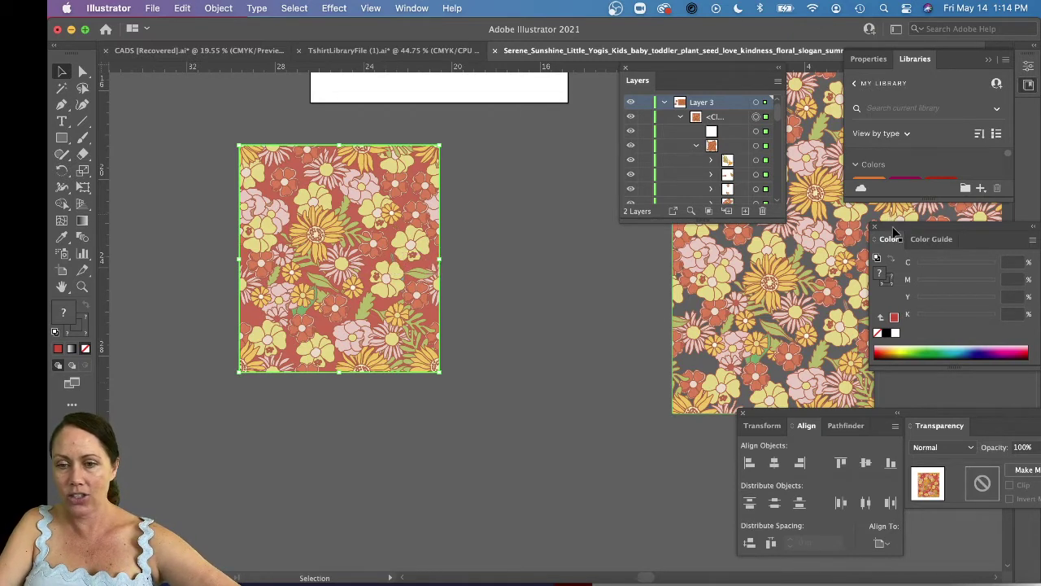
- Clear the workspace around the swatches and add the red-background tile as a new pattern swatch
drag(892, 232, 840, 198)
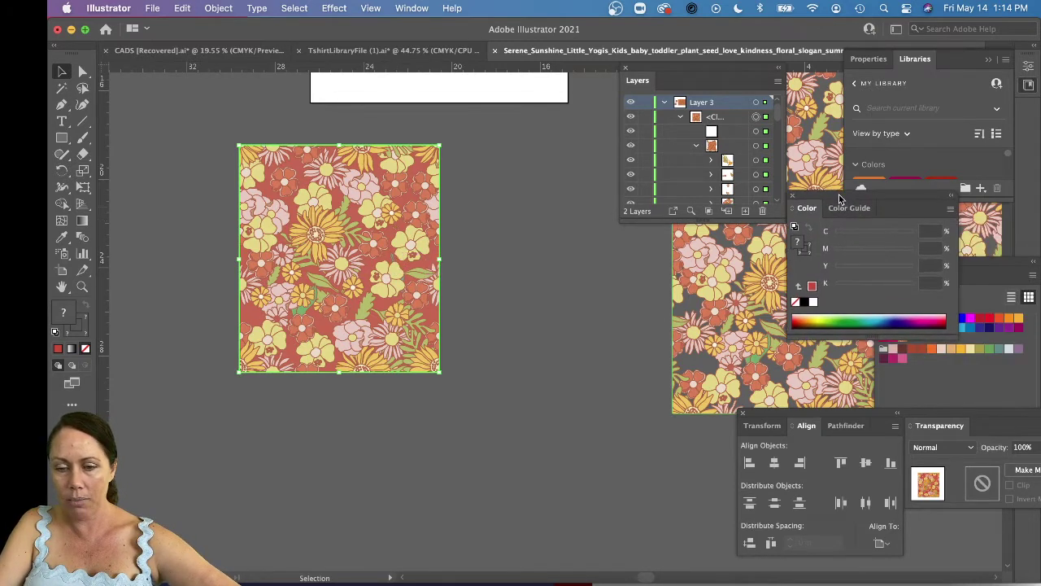
click(625, 67)
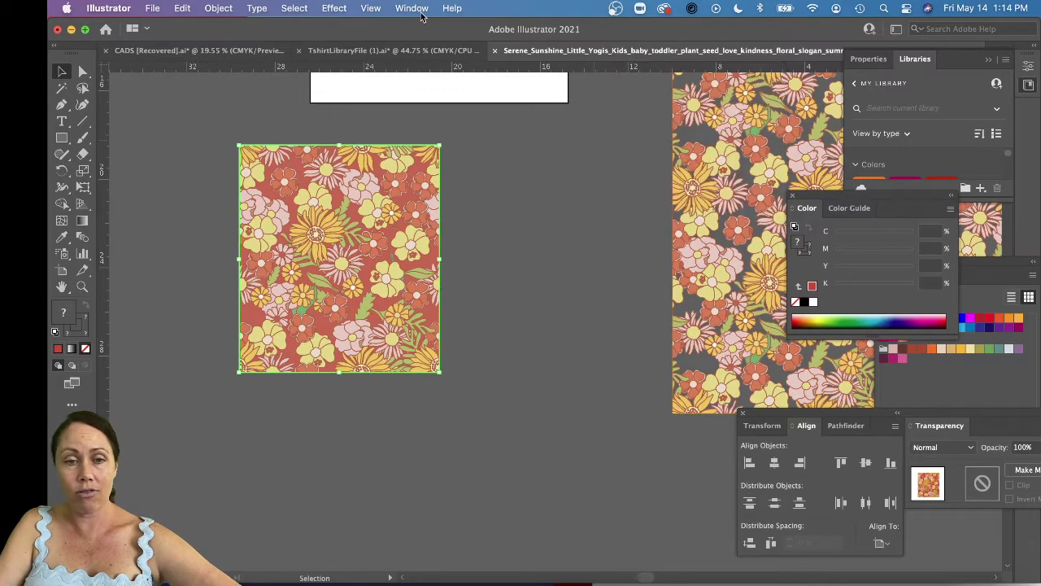
click(417, 8)
scroll(467, 343, down, 4)
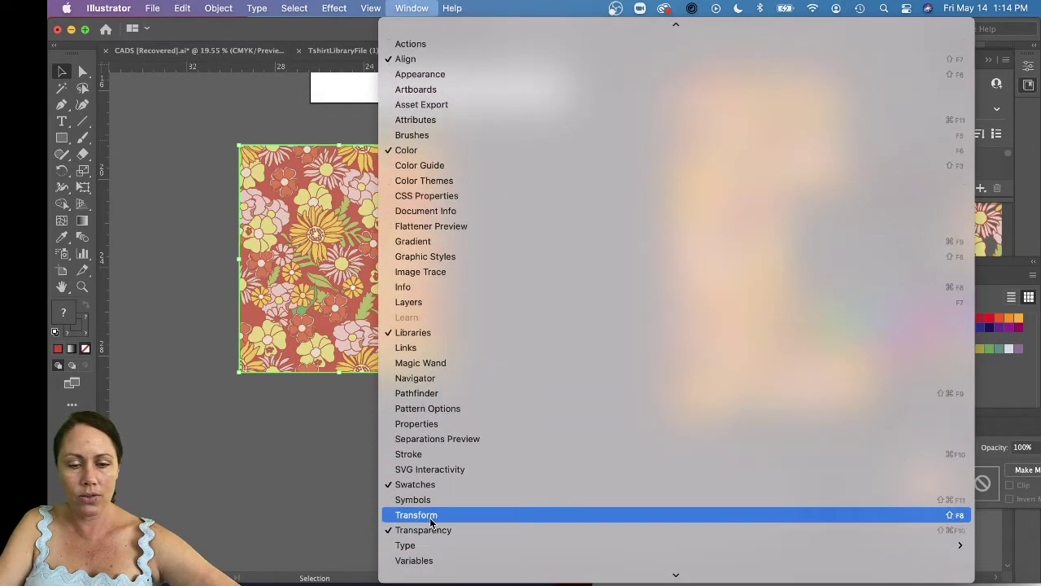
click(432, 484)
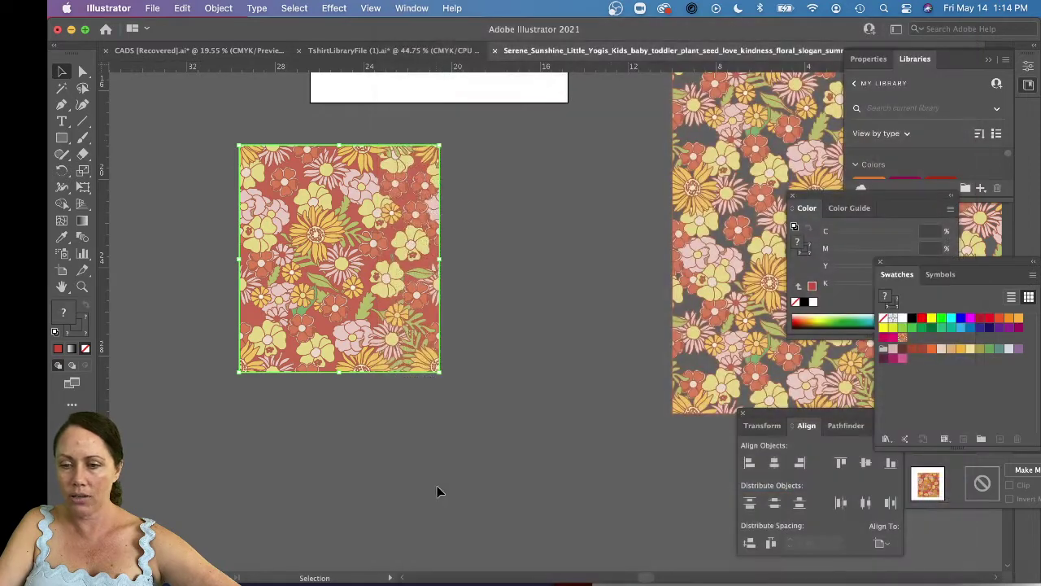
drag(1001, 267, 834, 243)
drag(293, 248, 742, 360)
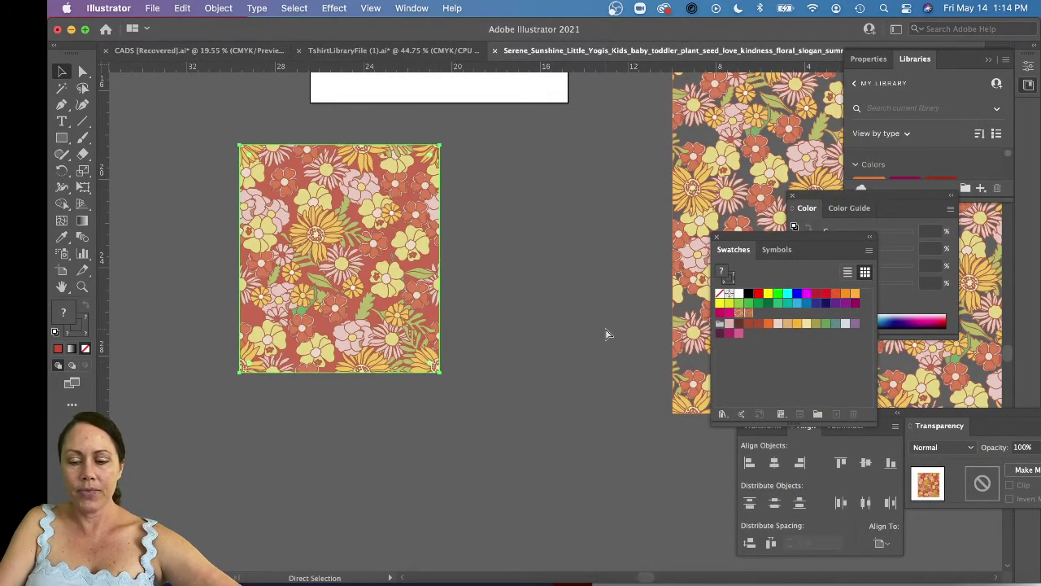
- Fill the large rectangle beside the artboard with the new red-background floral pattern swatch
scroll(606, 328, down, 5)
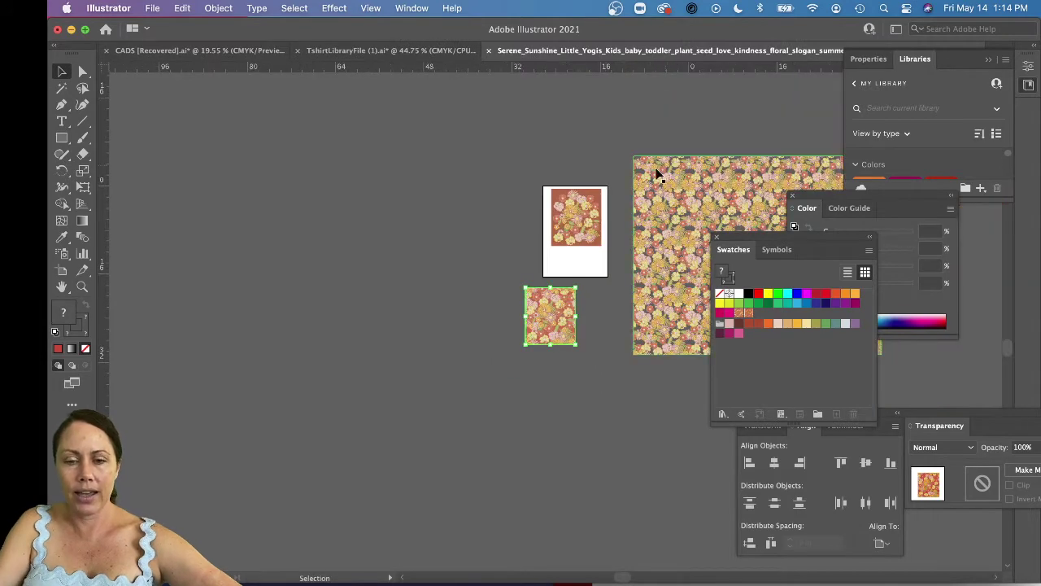
scroll(658, 175, right, 5)
scroll(342, 128, up, 2)
click(408, 269)
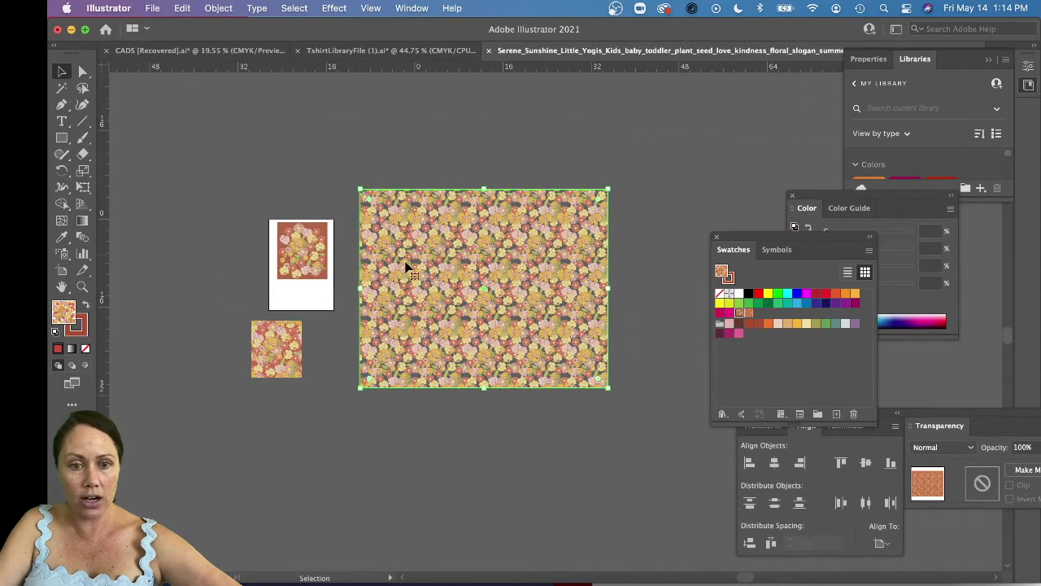
click(750, 311)
- Examine the repeat of the red floral pattern up close and compare it with the single tile
key(z)
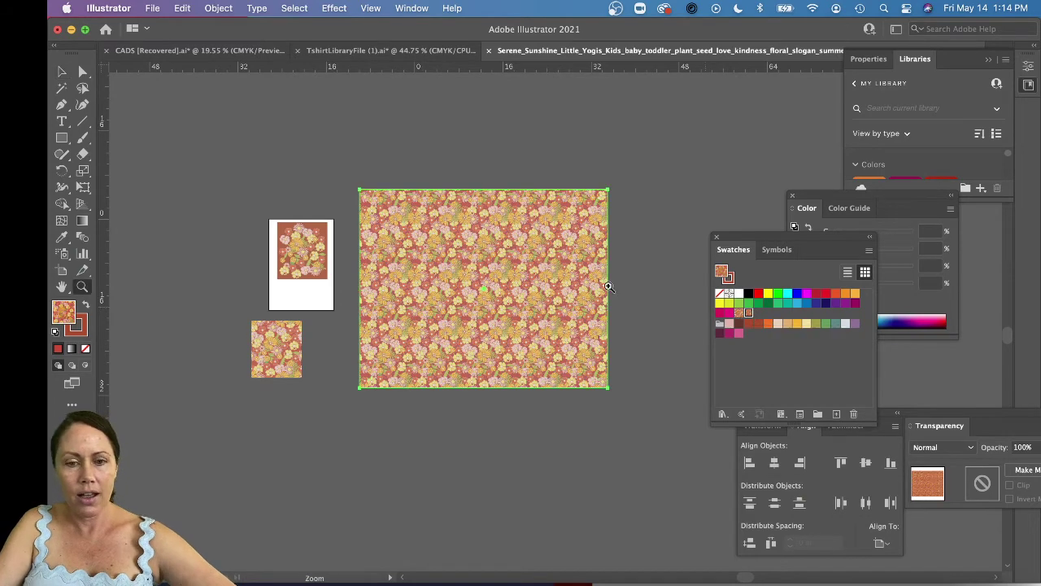
scroll(493, 260, left, 3)
scroll(558, 254, right, 2)
drag(541, 253, 692, 430)
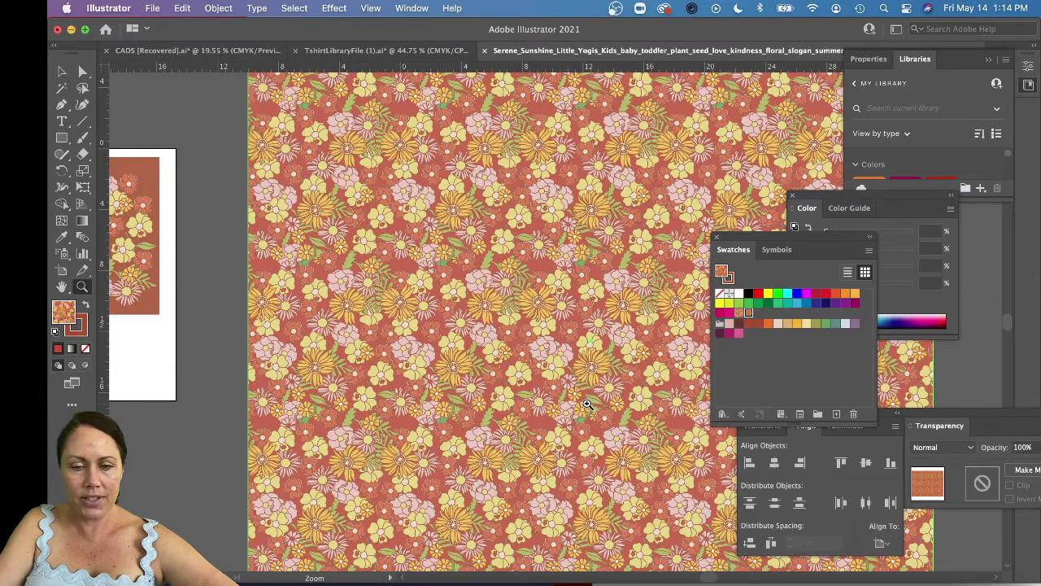
scroll(517, 381, left, 5)
scroll(517, 381, down, 3)
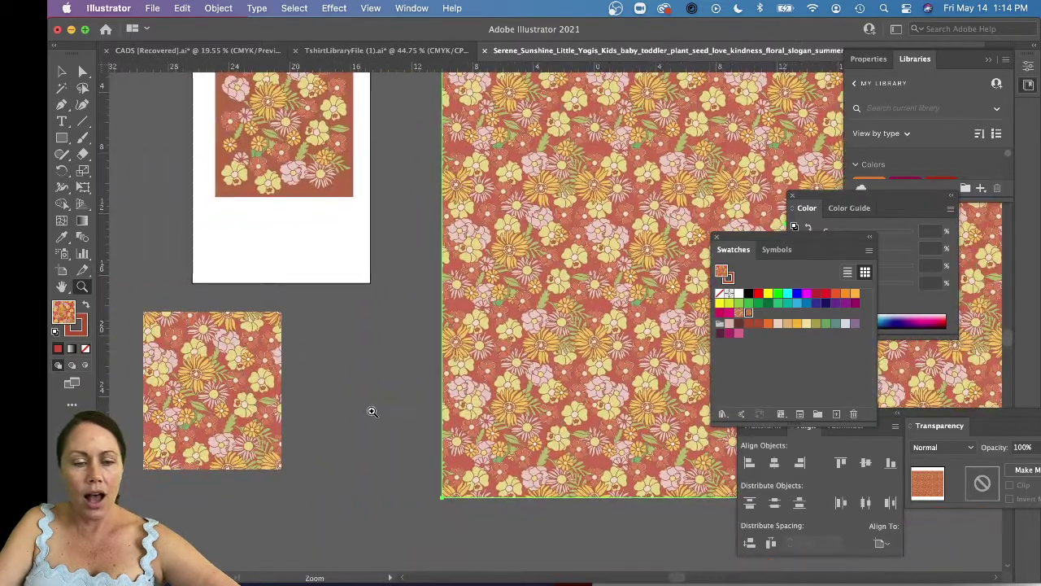
scroll(372, 411, left, 3)
- Move the red clipped tile directly beneath the artboard and select the large pattern-filled rectangle
key(v)
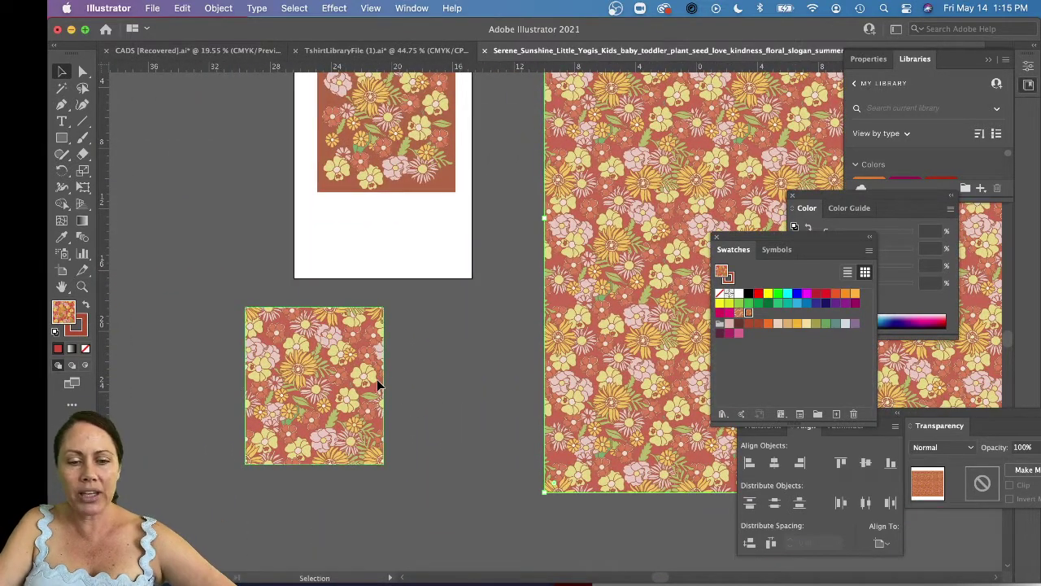
click(376, 379)
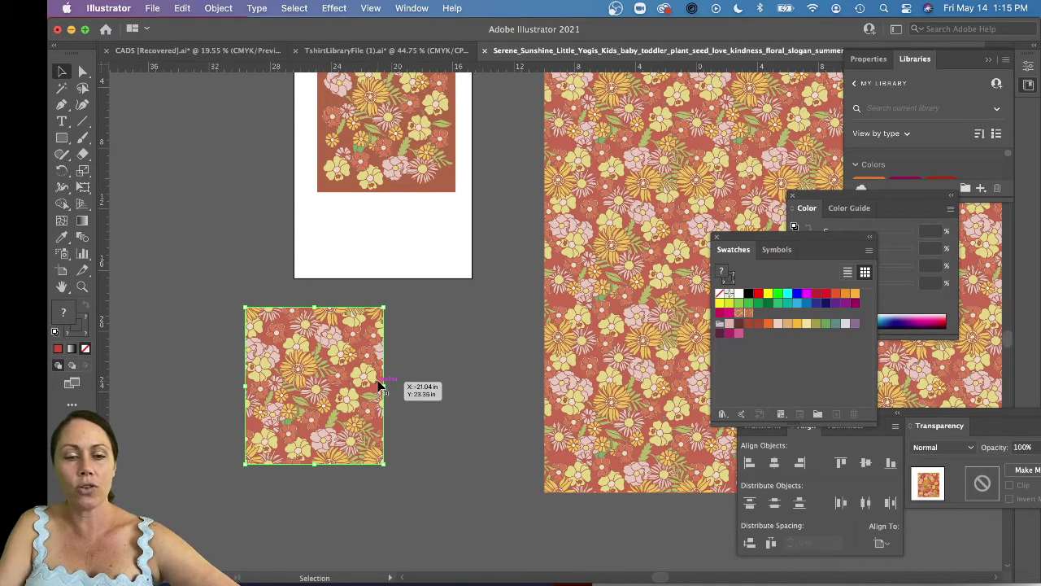
drag(362, 363, 445, 352)
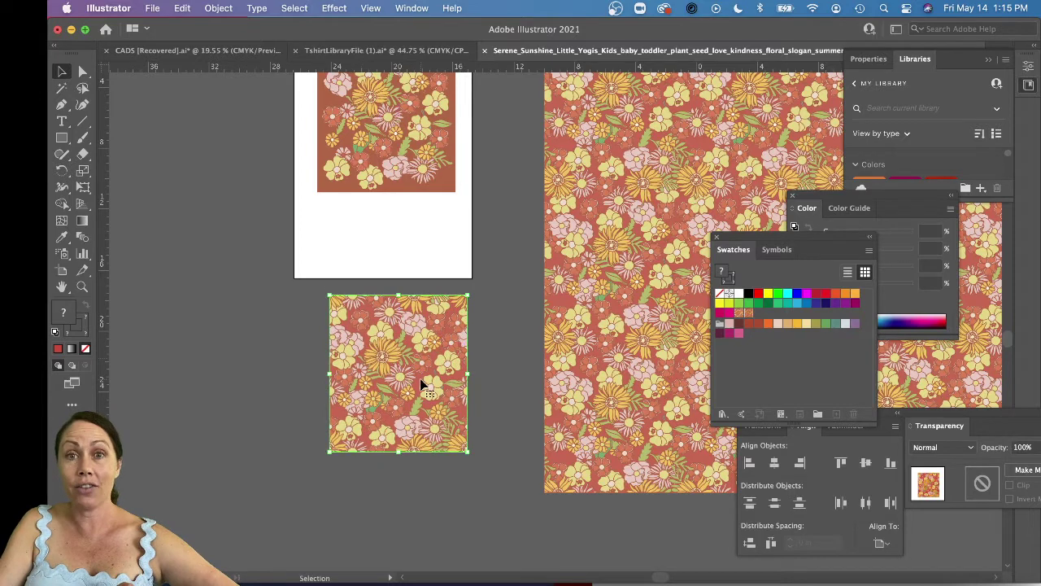
click(604, 237)
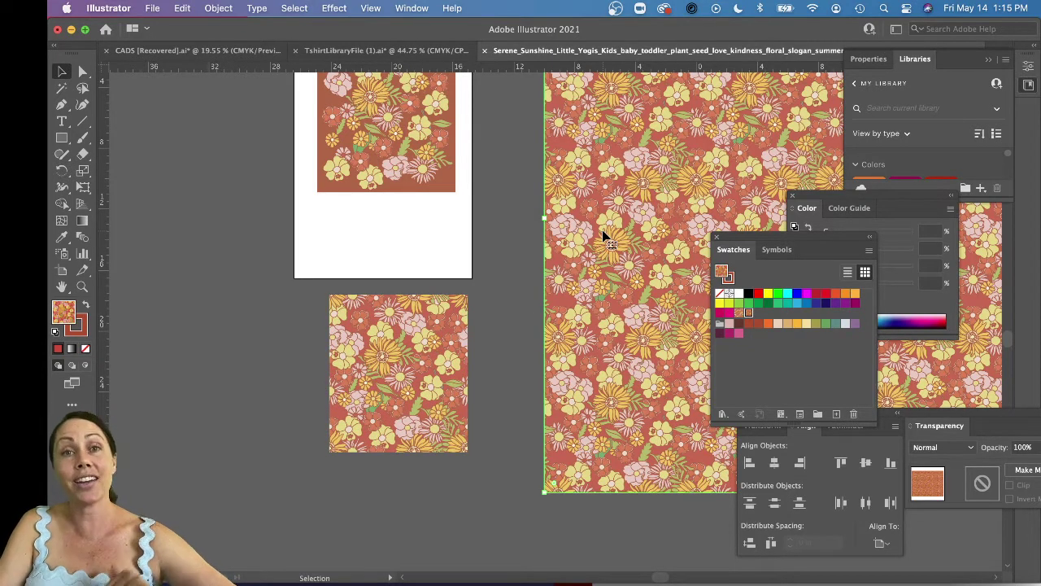